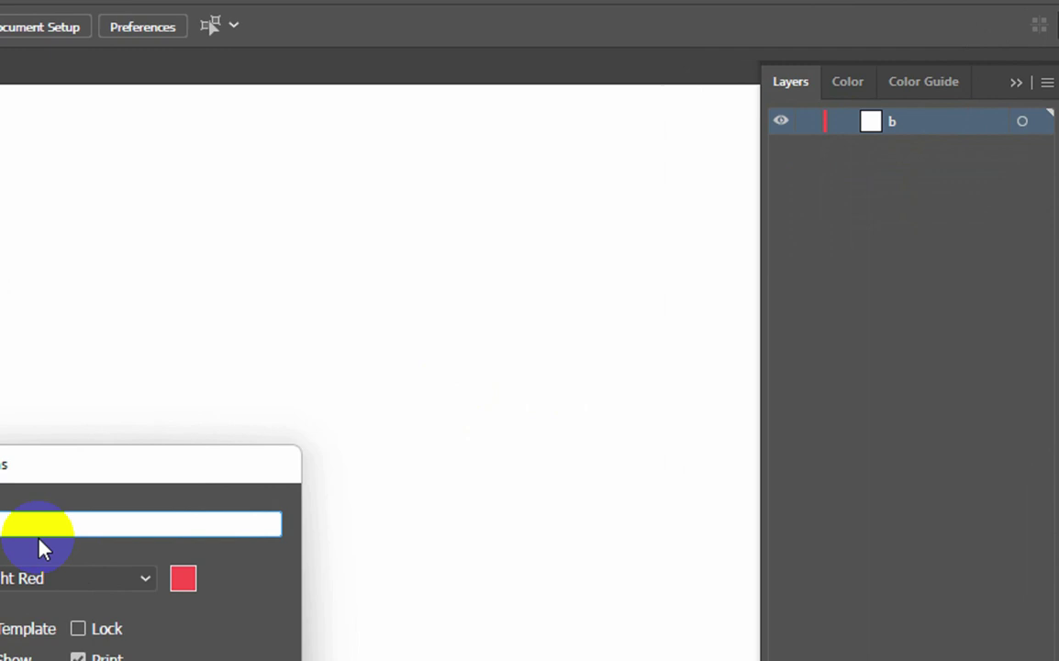
# - Rename the existing layer as color
pyautogui.press('BackSpace')
pyautogui.press('BackSpace')
pyautogui.write('collor')
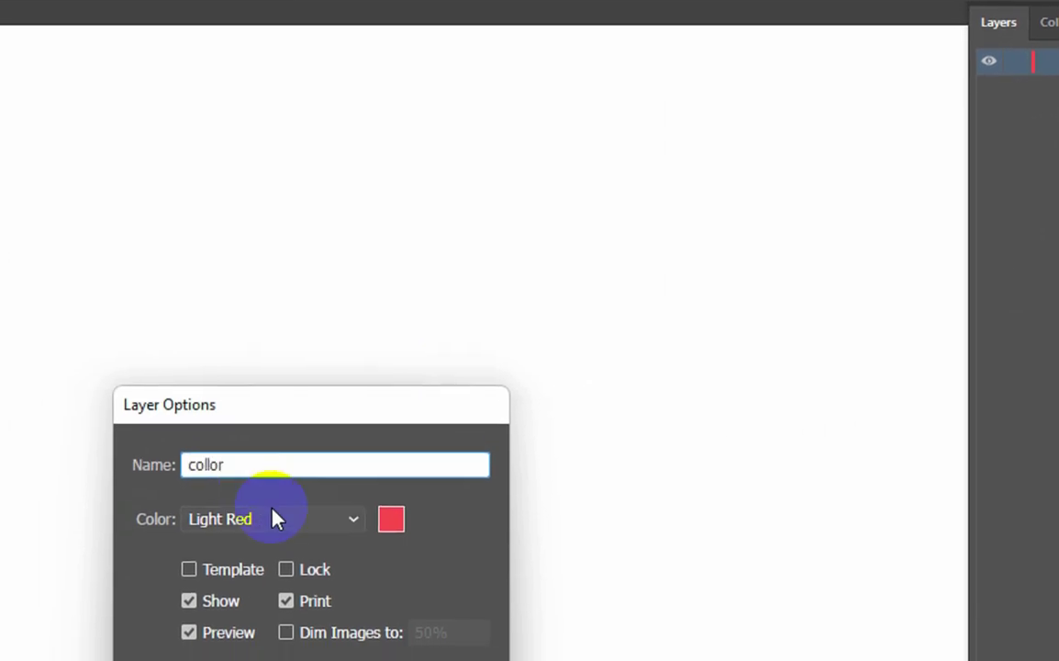
pyautogui.click(218, 464)
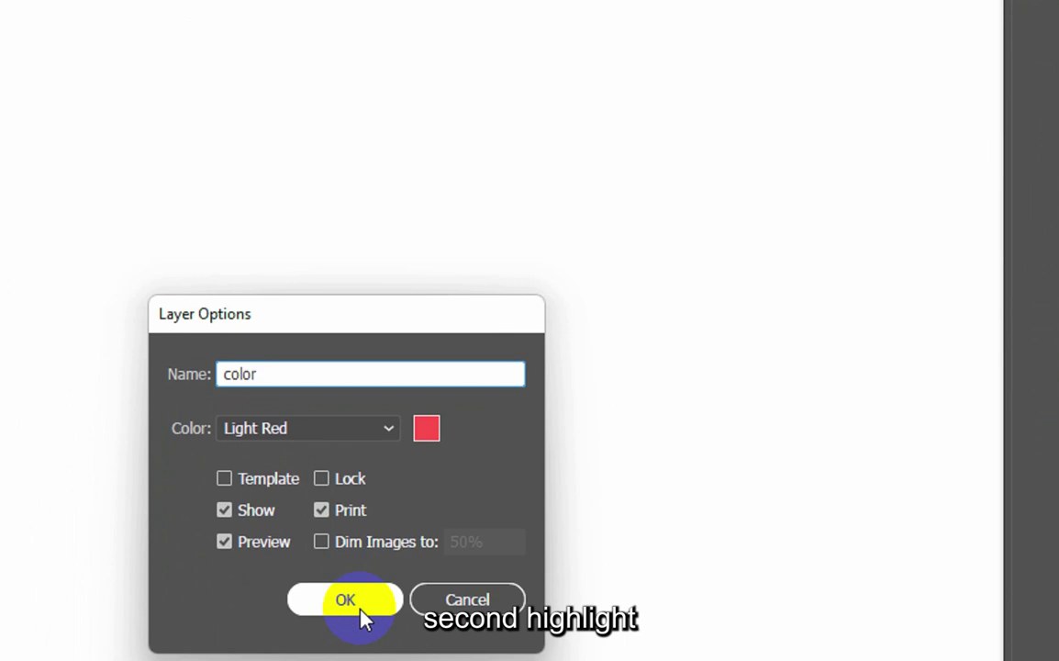
pyautogui.click(352, 528)
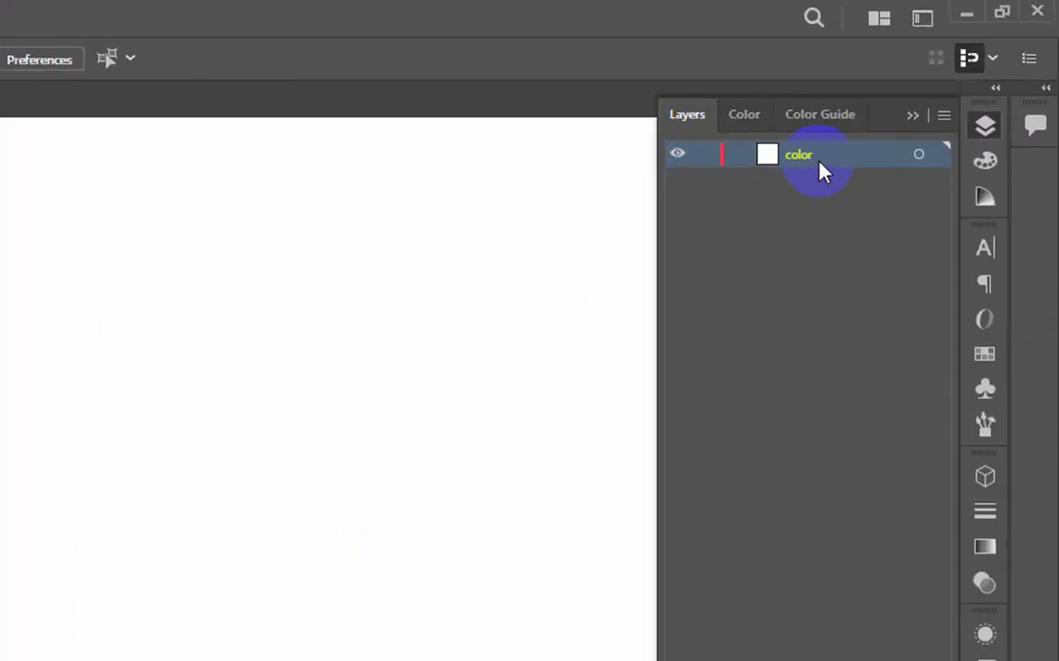
# - Add three new layers and rename the one directly above color as highlight
pyautogui.click(884, 577)
pyautogui.click(884, 520)
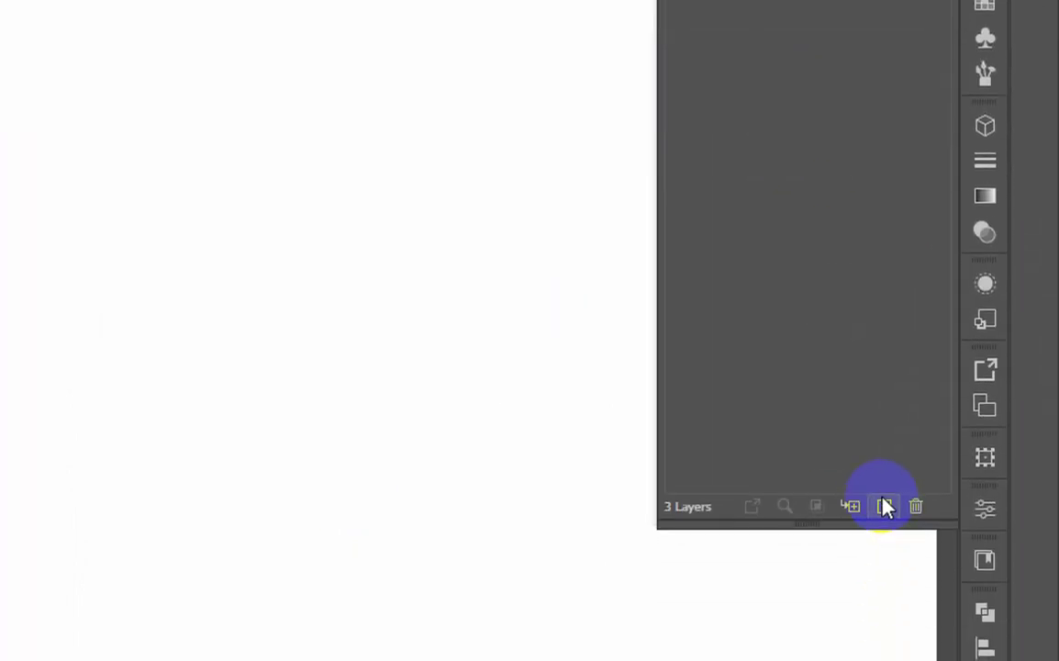
pyautogui.click(884, 506)
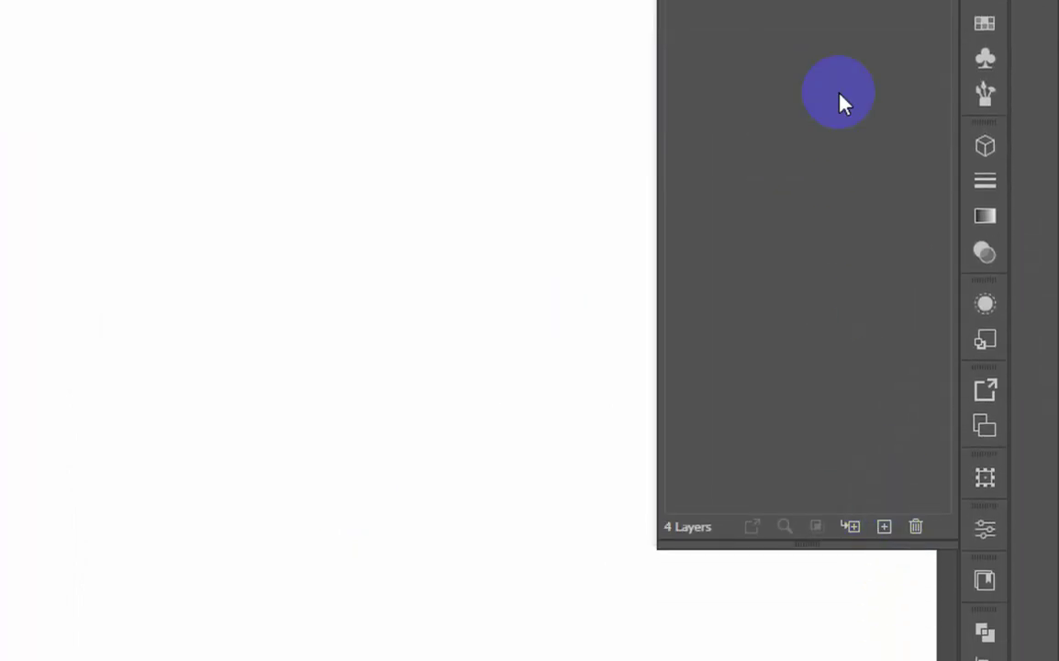
pyautogui.doubleClick(817, 103)
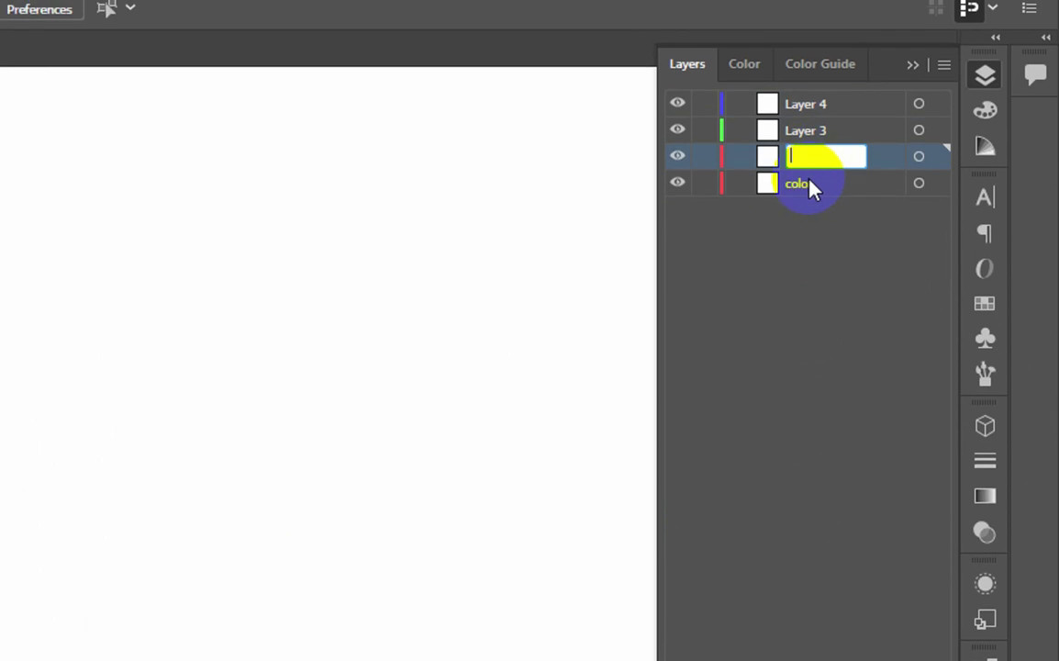
pyautogui.write('highlight')
pyautogui.press('Return')
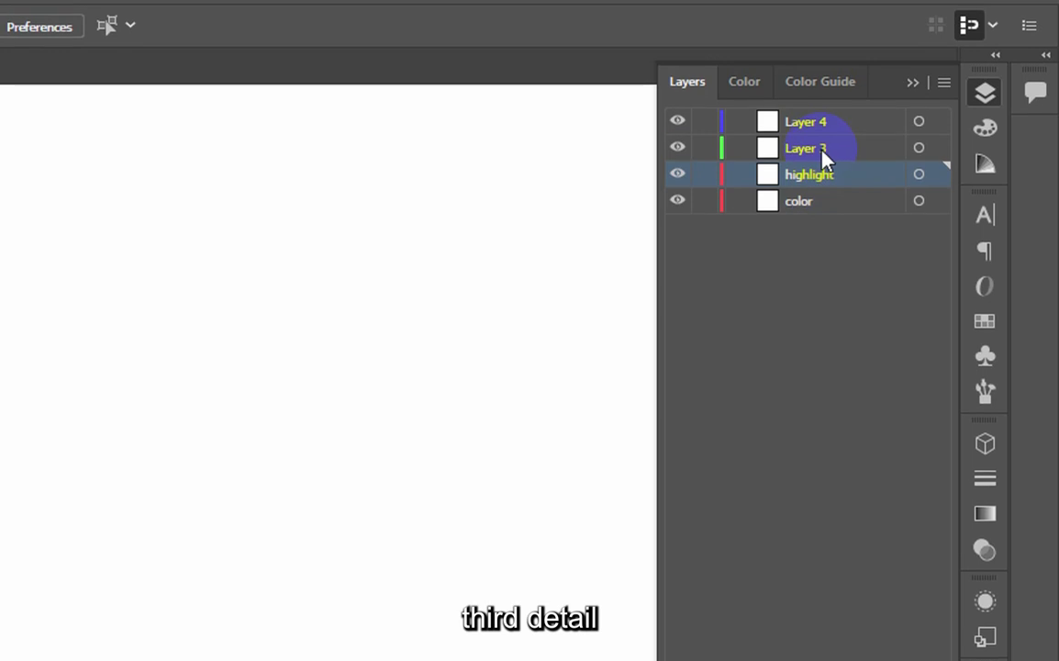
# - Rename Layer 3 as detail
pyautogui.click(822, 151)
pyautogui.doubleClick(823, 151)
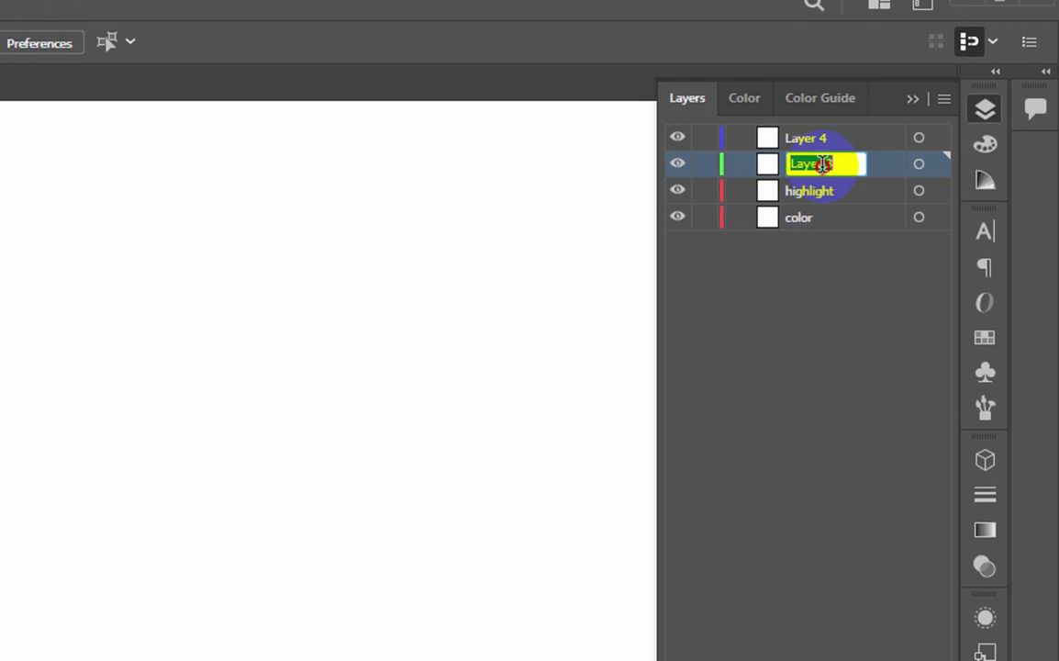
pyautogui.press('BackSpace')
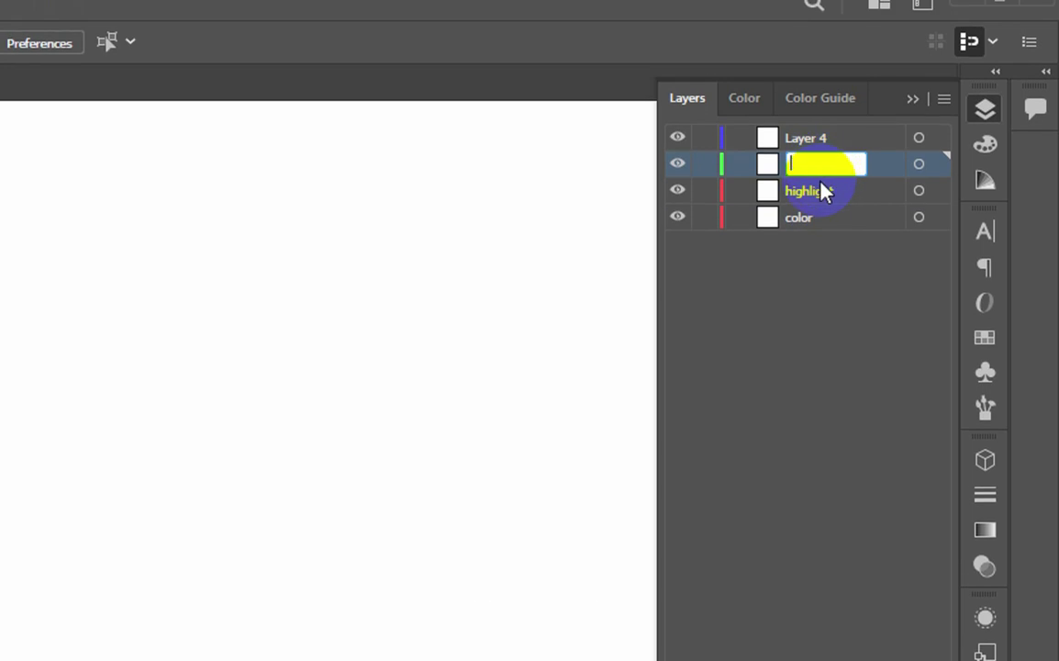
pyautogui.write('ce')
pyautogui.write('tail')
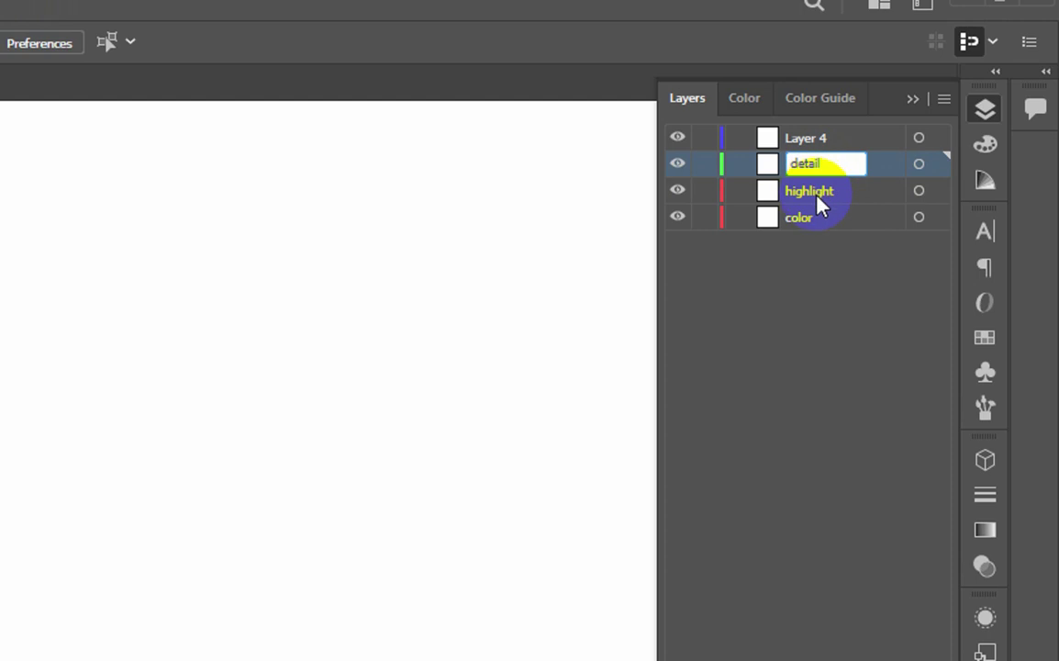
pyautogui.press('Return')
# - Rename Layer 4 as outline and collapse the layer list
pyautogui.click(827, 137)
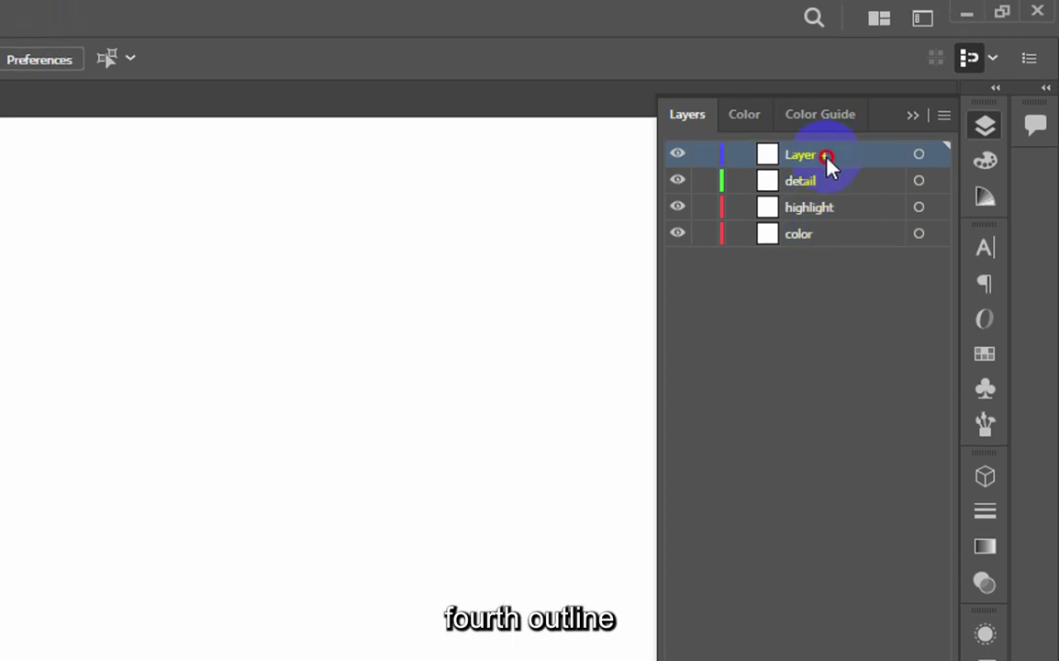
pyautogui.doubleClick(829, 137)
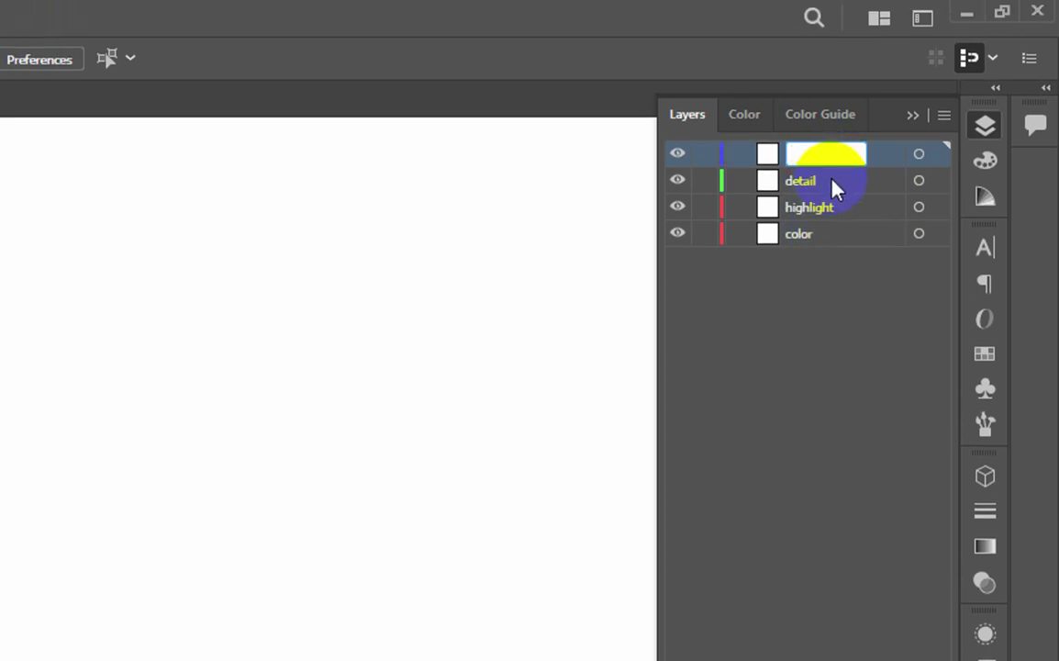
pyautogui.write('outline')
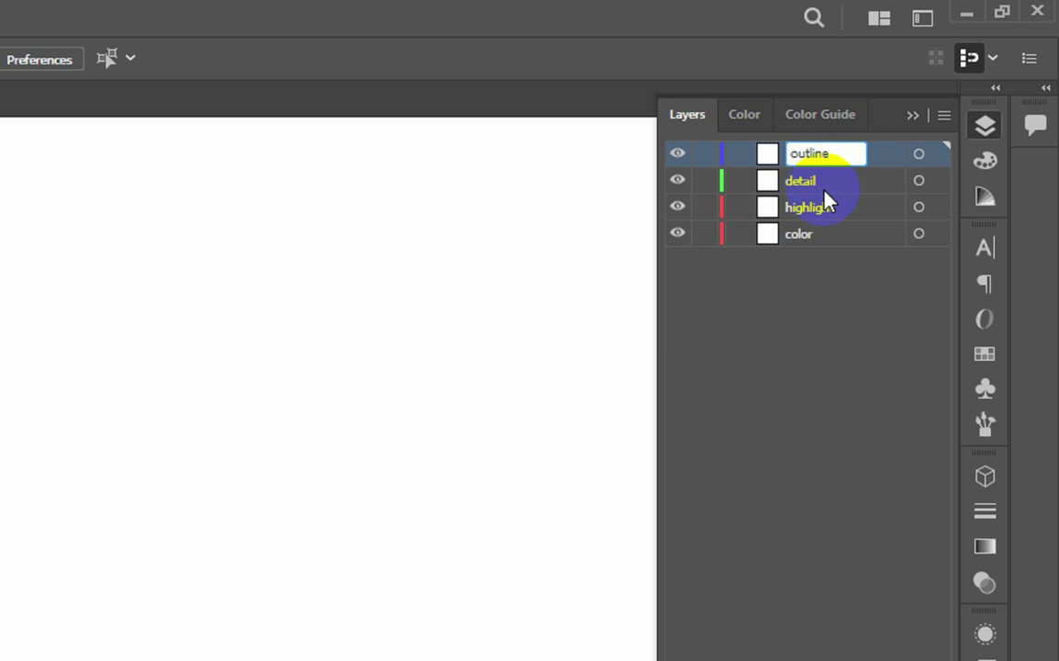
pyautogui.press('Return')
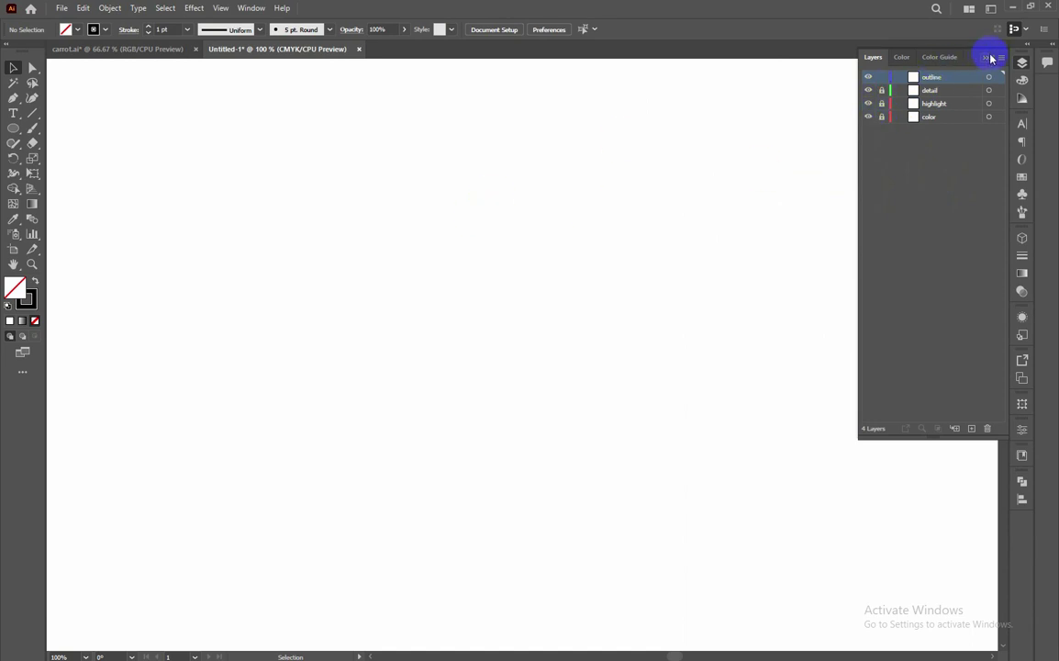
pyautogui.click(987, 59)
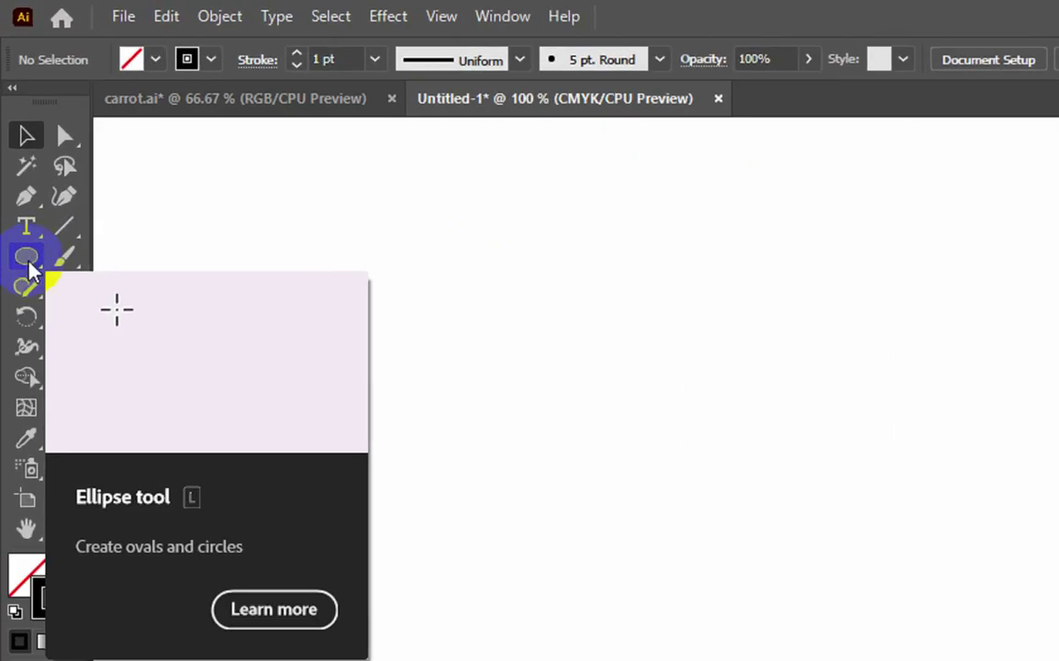
# - Create an ellipse 285 px wide and 455 px high on the canvas with the Ellipse tool
pyautogui.click(13, 130)
pyautogui.click(148, 318)
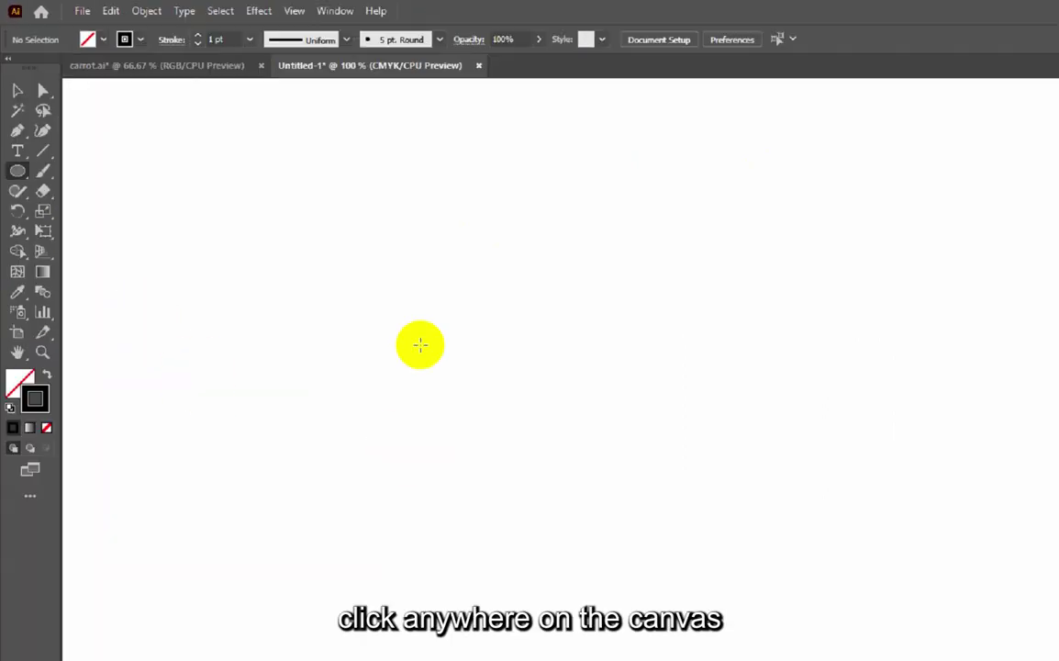
pyautogui.click(619, 370)
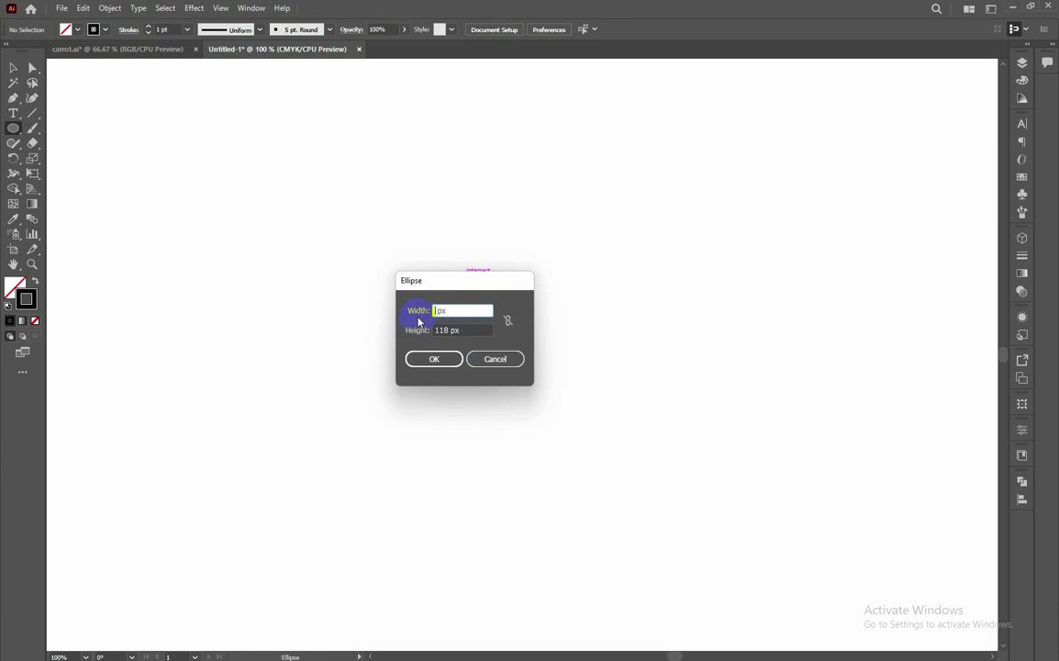
pyautogui.write('2 ')
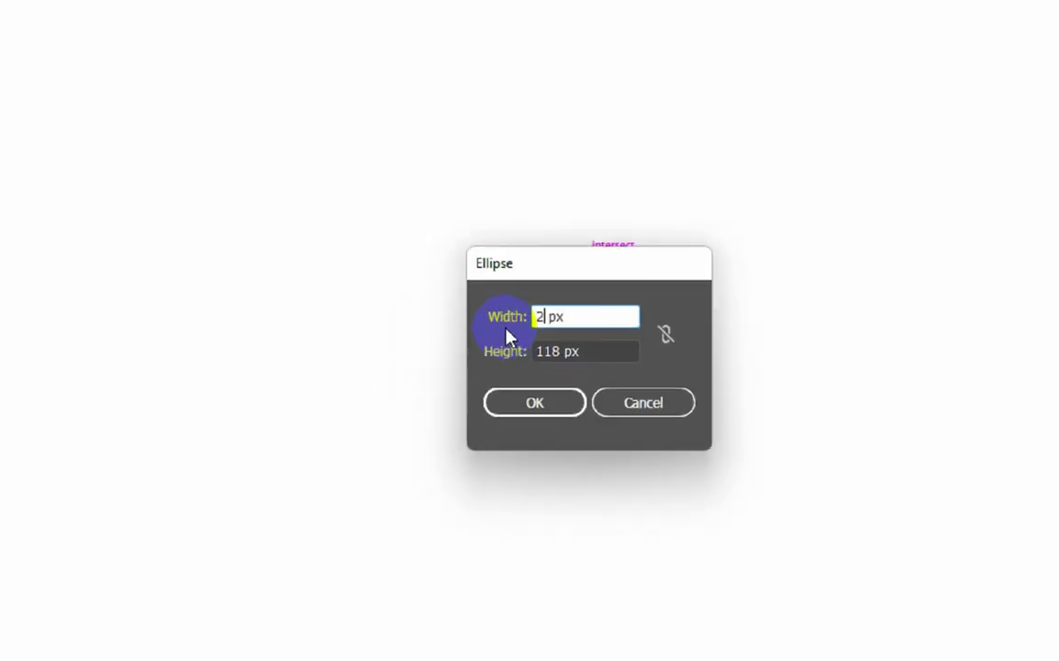
pyautogui.write('8')
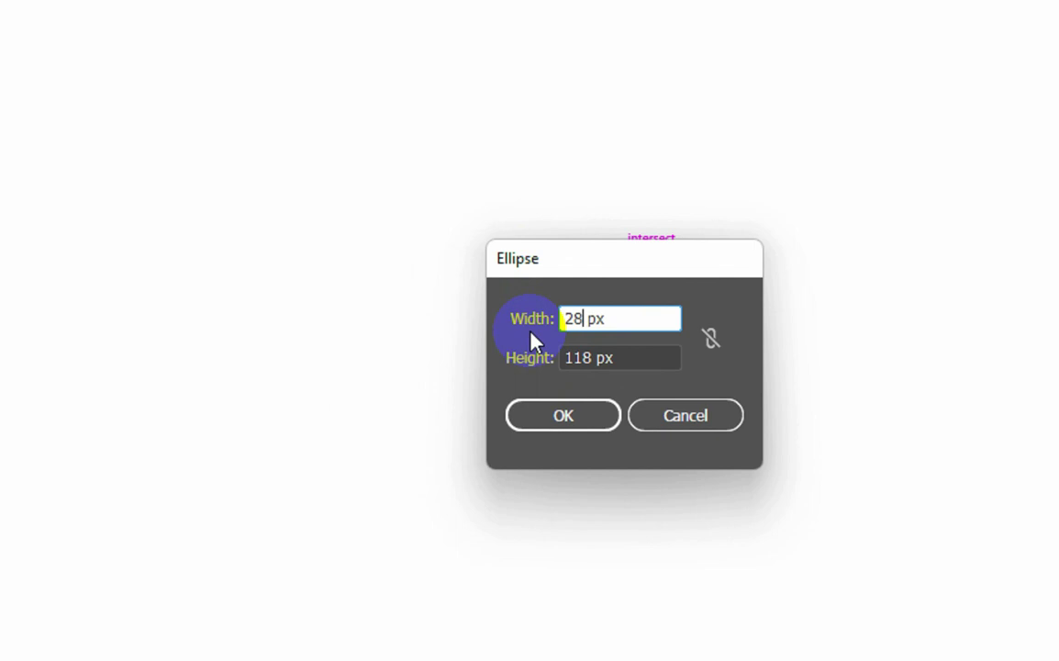
pyautogui.write('5')
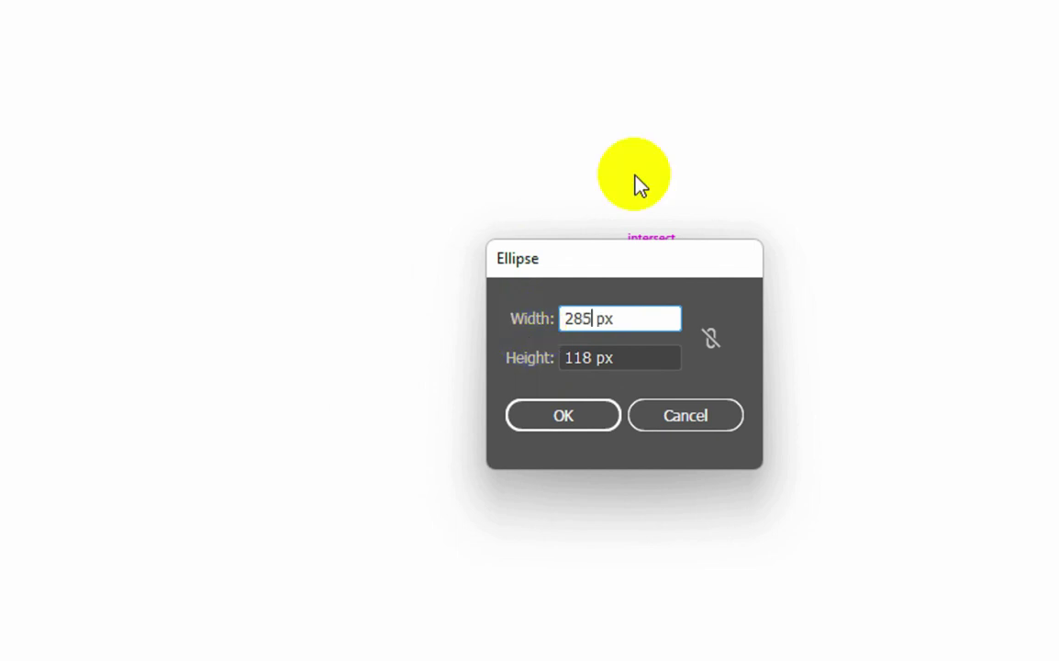
pyautogui.click(599, 358)
pyautogui.moveTo(584, 376); pyautogui.dragTo(540, 385)
pyautogui.press('BackSpace')
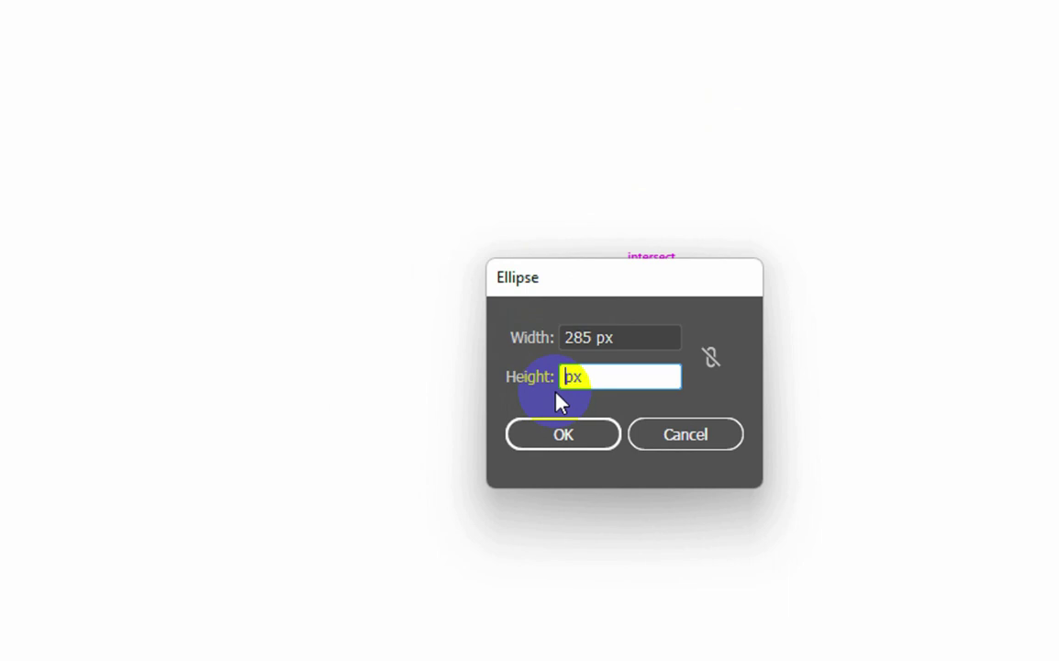
pyautogui.write('455')
pyautogui.click(567, 434)
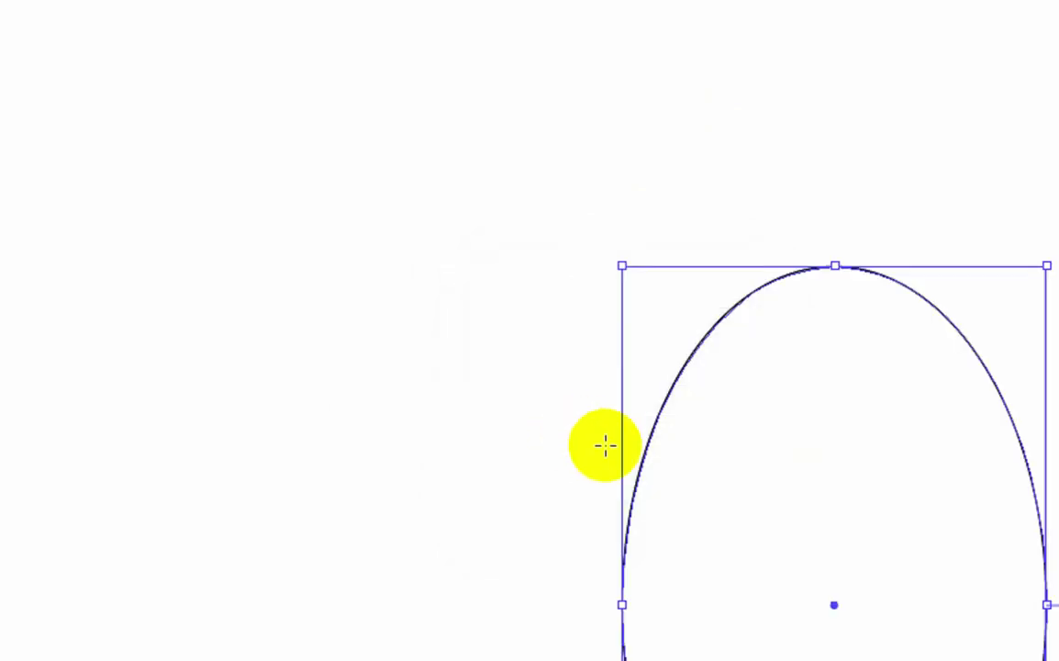
# - Move the ellipse up and left towards the middle of the canvas and set its stroke weight to 4 pt
pyautogui.click(21, 135)
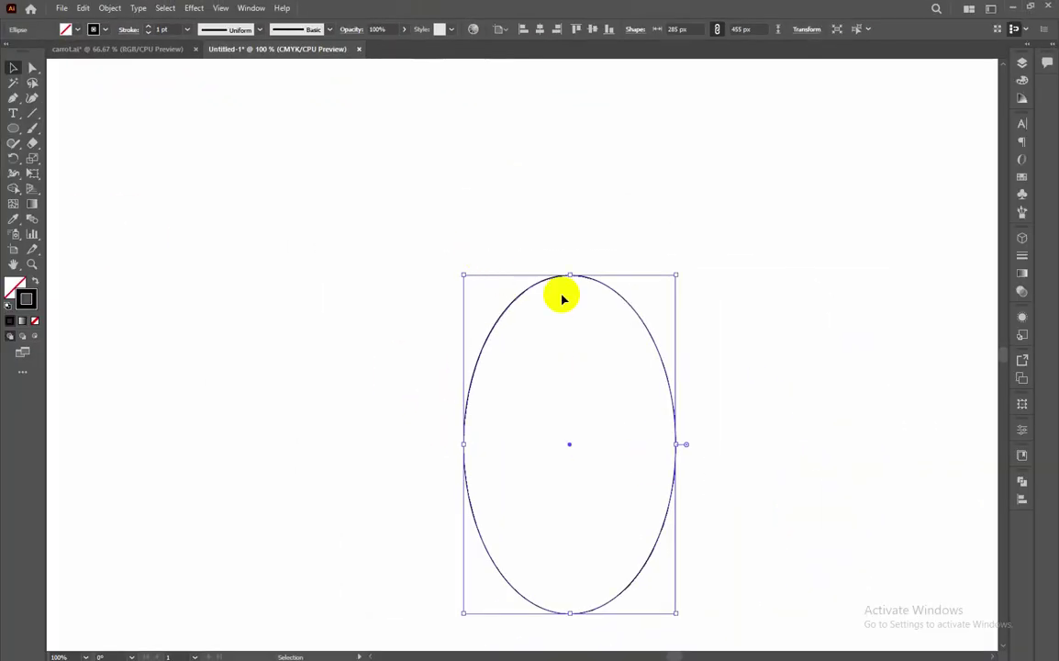
pyautogui.moveTo(563, 298); pyautogui.dragTo(472, 186)
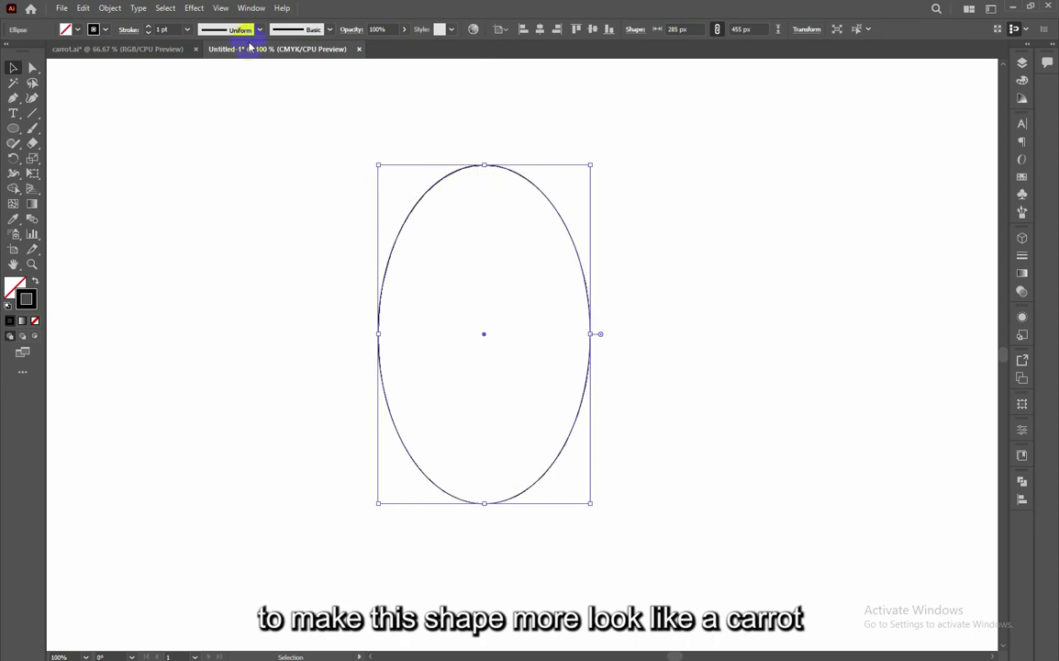
pyautogui.click(147, 30)
pyautogui.click(147, 30)
# - Convert the ellipse's bottom anchor point to a sharp corner with the Anchor Point tool
pyautogui.press('a')
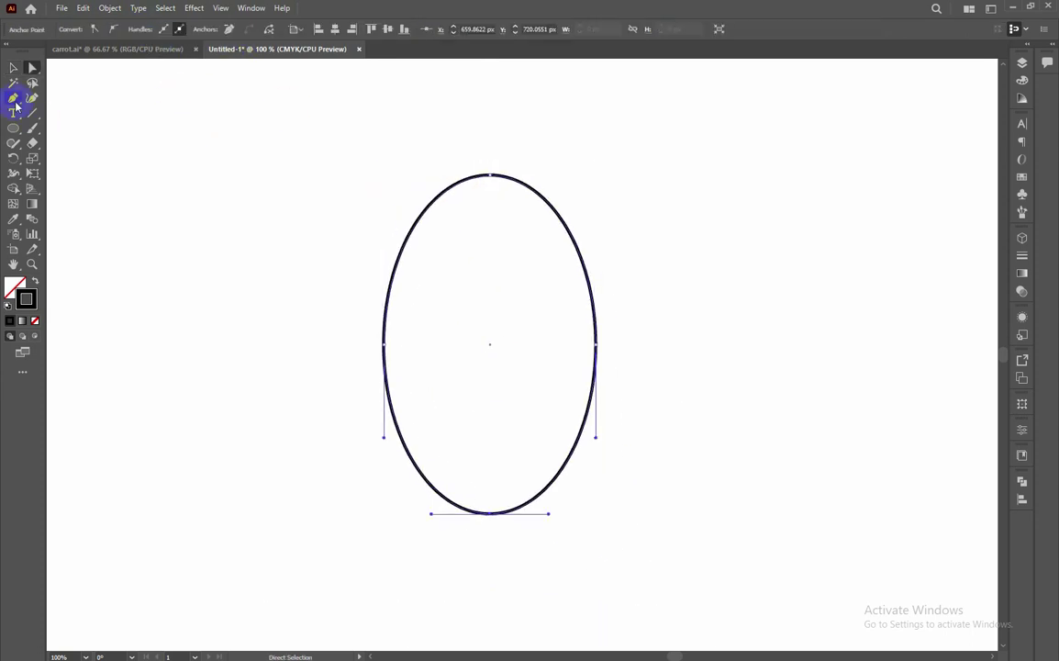
pyautogui.moveTo(14, 100); pyautogui.dragTo(61, 145)
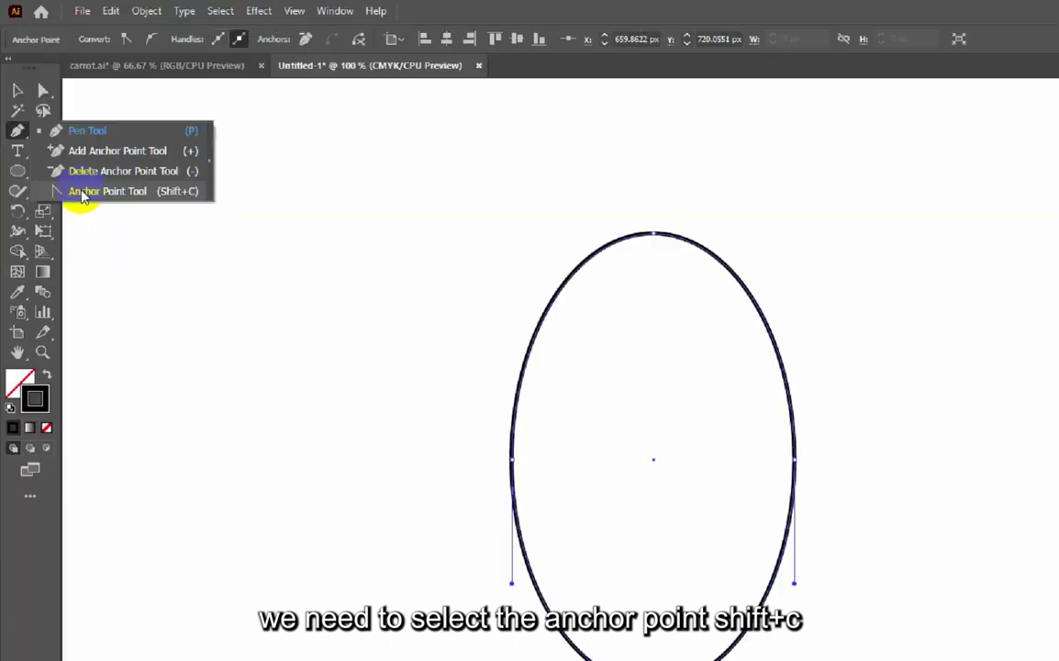
pyautogui.moveTo(80, 195); pyautogui.dragTo(81, 195)
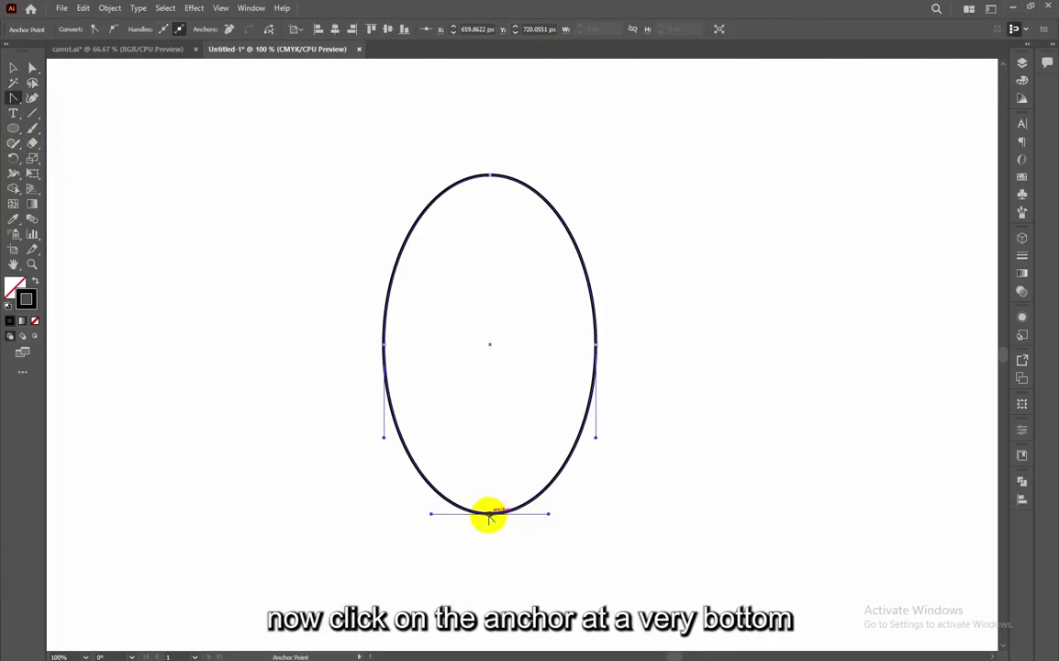
pyautogui.click(490, 514)
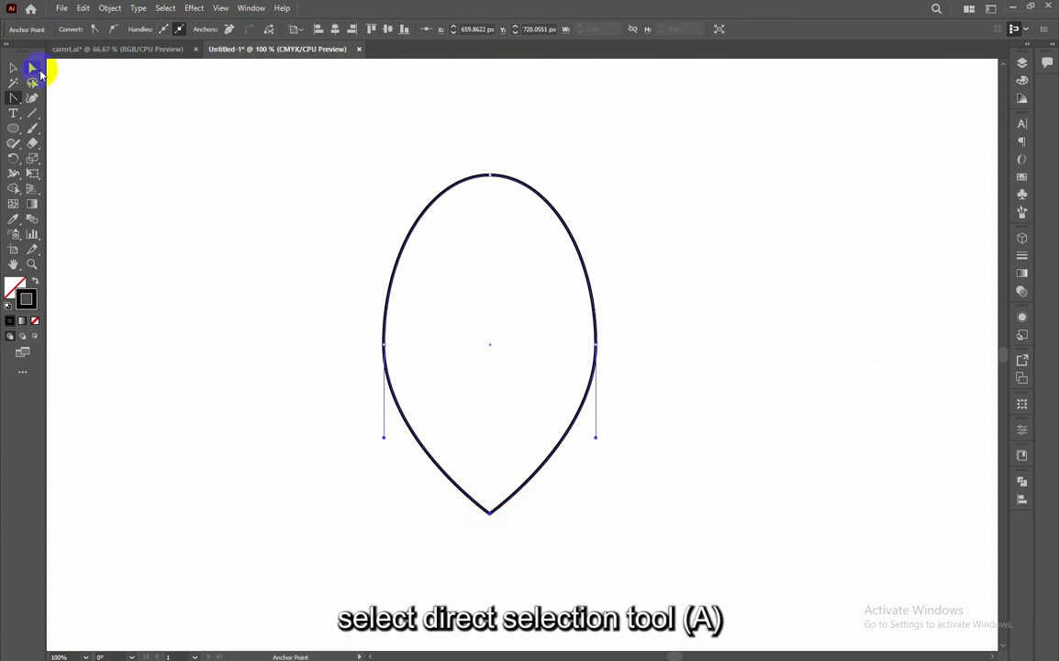
# - Round the shape's pointed bottom corner to a radius of about 28 px and deselect the shape
pyautogui.click(37, 70)
pyautogui.moveTo(456, 495); pyautogui.dragTo(504, 521)
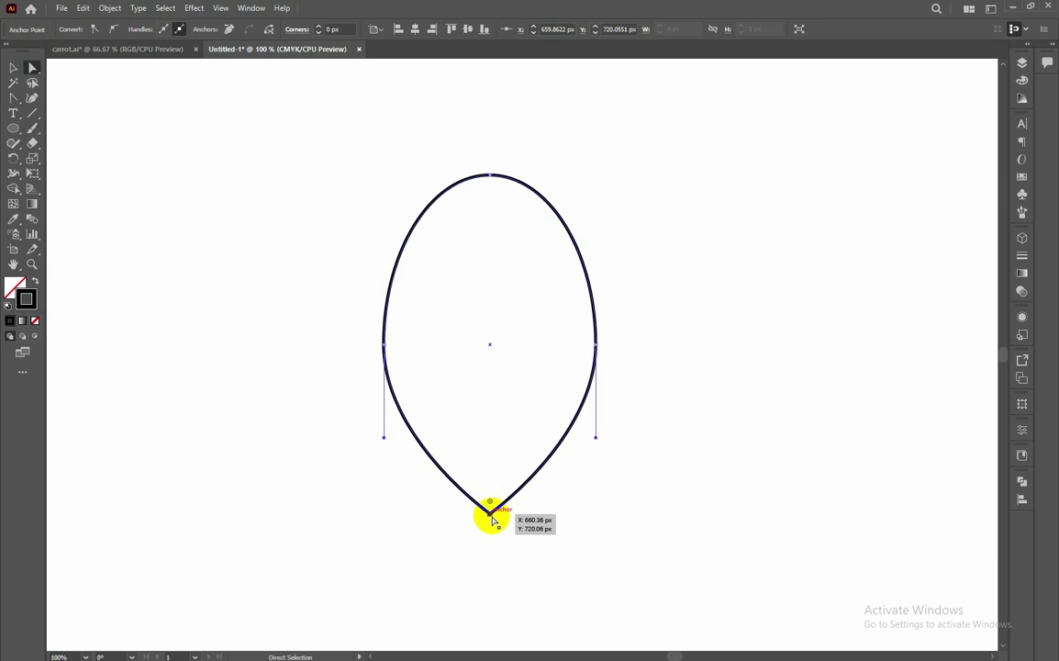
pyautogui.moveTo(489, 497)
pyautogui.mouseDown()
pyautogui.moveTo(488, 489)
pyautogui.moveTo(506, 486)
pyautogui.mouseUp()
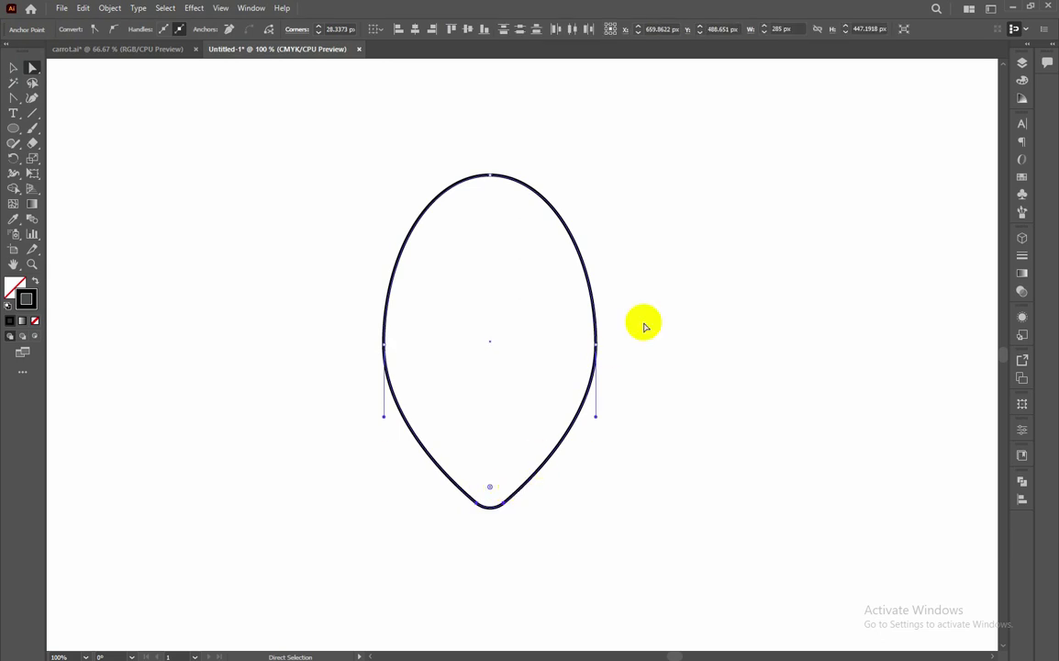
pyautogui.click(13, 67)
pyautogui.click(224, 168)
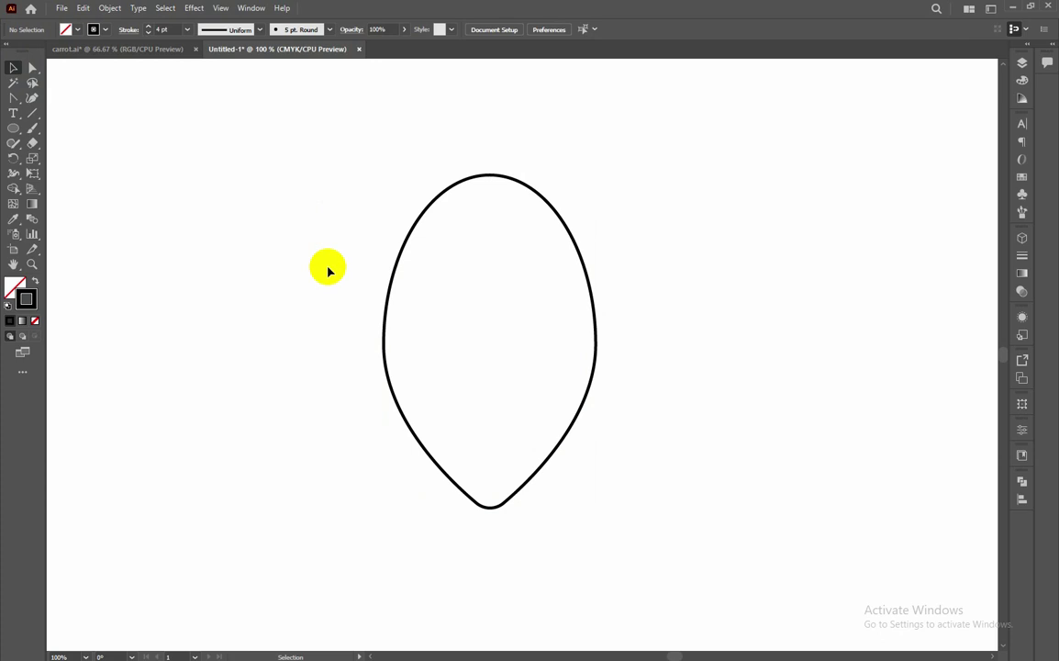
# - Select the shape's two side anchor points with the Direct Selection tool and move them straight up to broaden the carrot's upper part
pyautogui.click(32, 67)
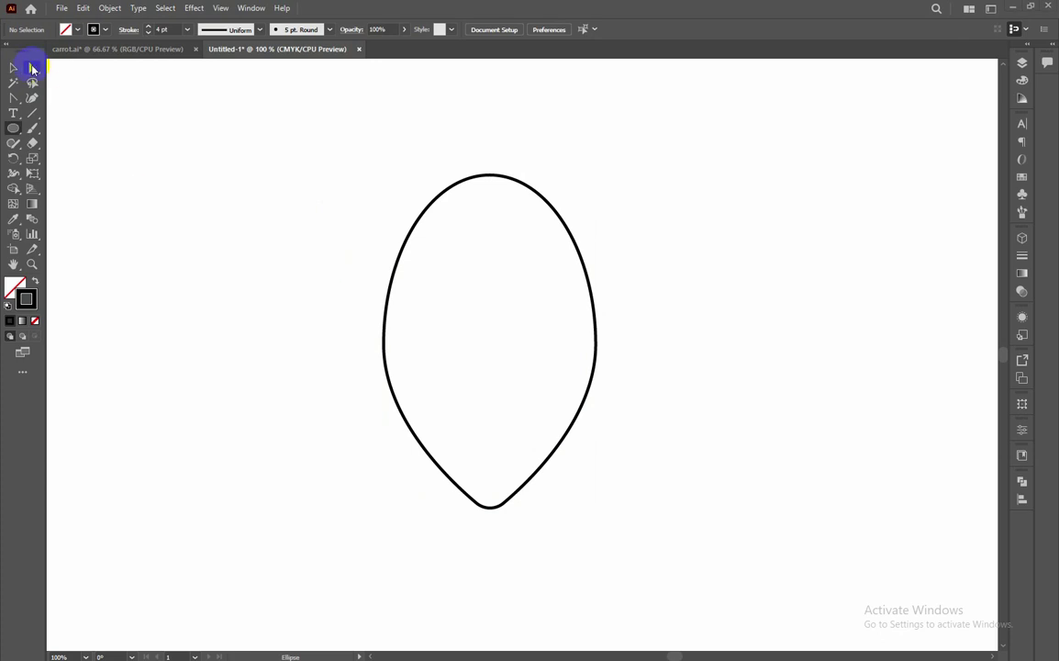
pyautogui.moveTo(331, 280); pyautogui.dragTo(613, 358)
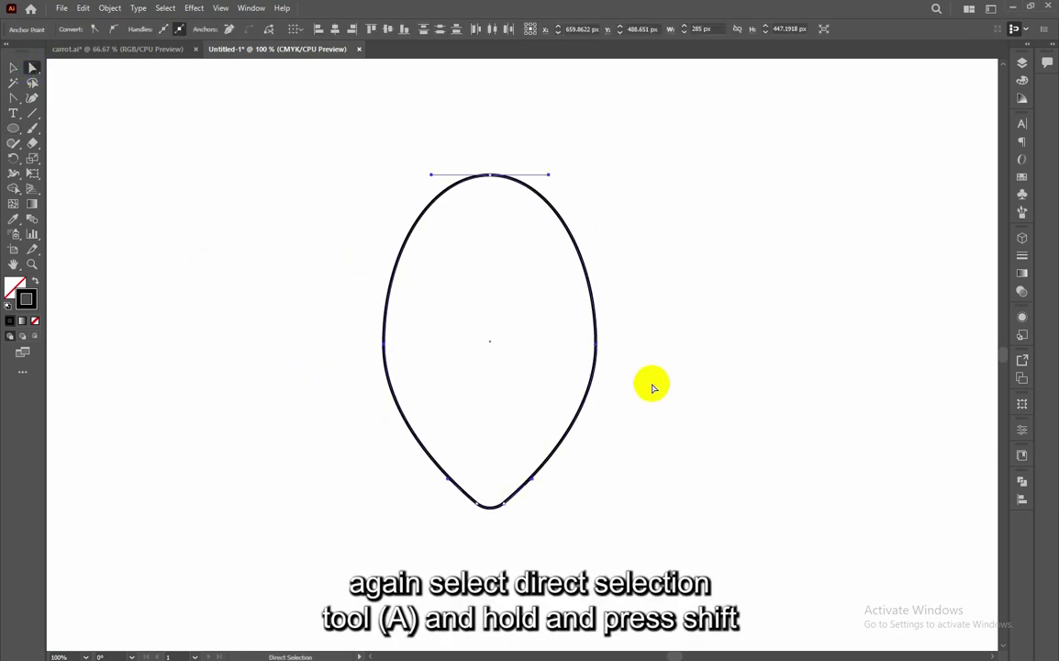
pyautogui.click(647, 378)
pyautogui.click(597, 345)
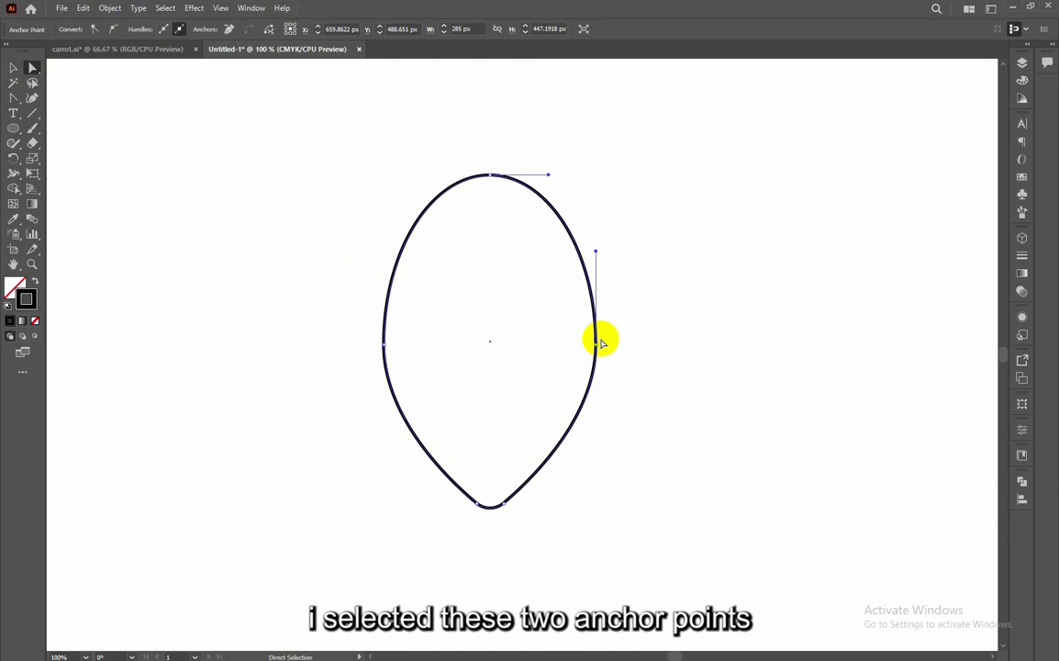
pyautogui.moveTo(642, 307); pyautogui.dragTo(589, 356)
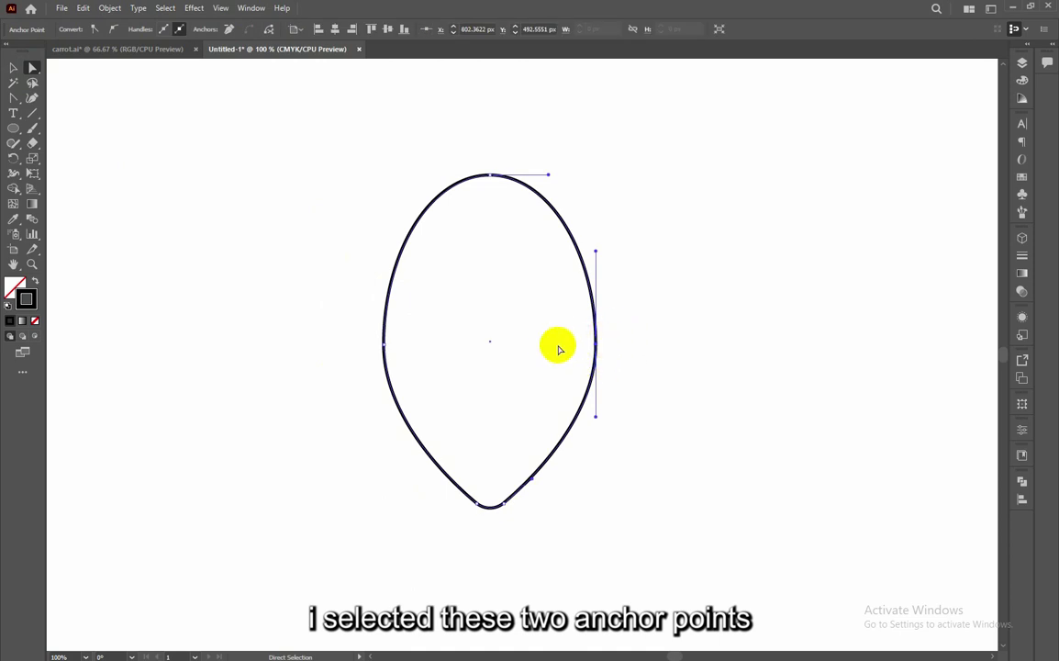
pyautogui.moveTo(358, 330); pyautogui.dragTo(411, 371)
pyautogui.keyDown('shift'); pyautogui.click(385, 346); pyautogui.keyUp('shift')
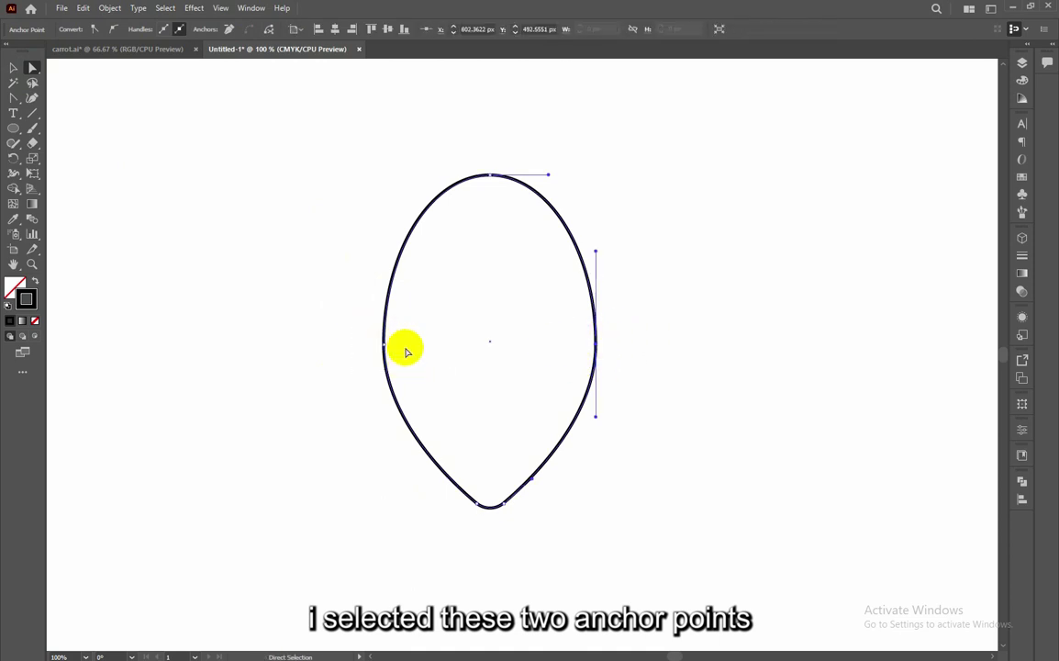
pyautogui.click(385, 346)
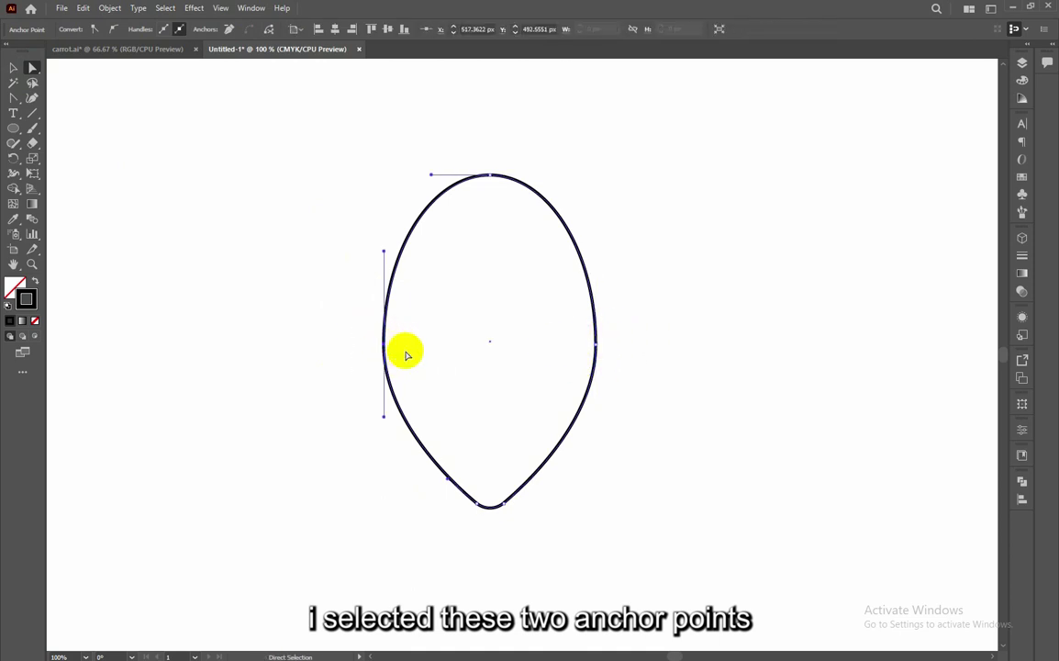
pyautogui.keyDown('shift'); pyautogui.click(595, 345); pyautogui.keyUp('shift')
pyautogui.moveTo(595, 347); pyautogui.dragTo(582, 280)
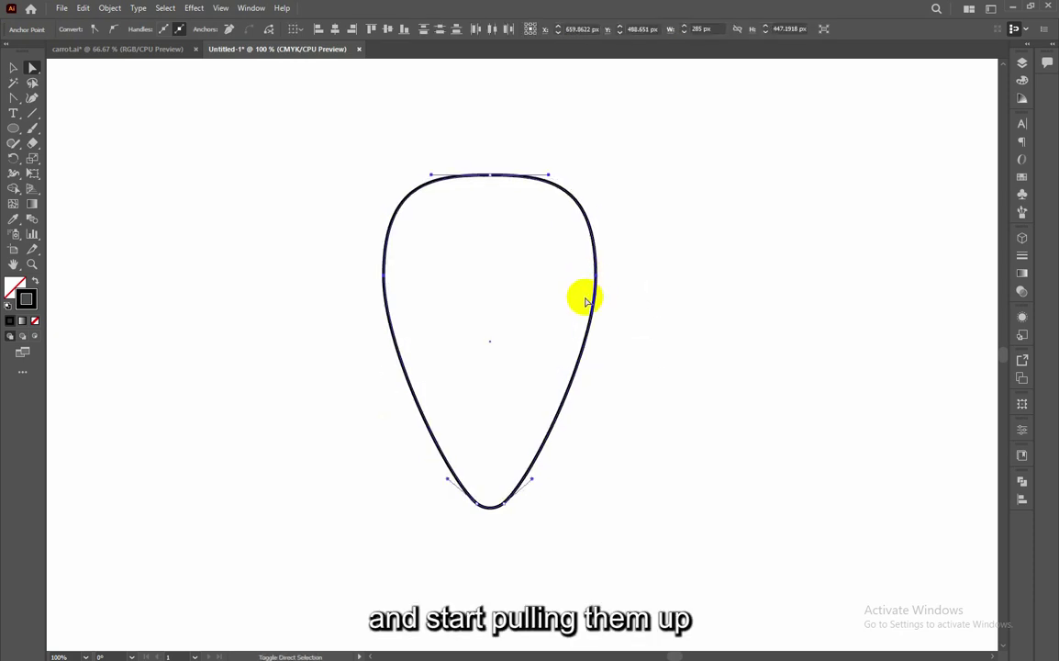
# - Narrow the whole carrot shape to a width of about 254 px from its right side and deselect it
pyautogui.click(13, 67)
pyautogui.moveTo(333, 152); pyautogui.dragTo(628, 549)
pyautogui.moveTo(596, 341); pyautogui.dragTo(572, 341)
pyautogui.click(619, 327)
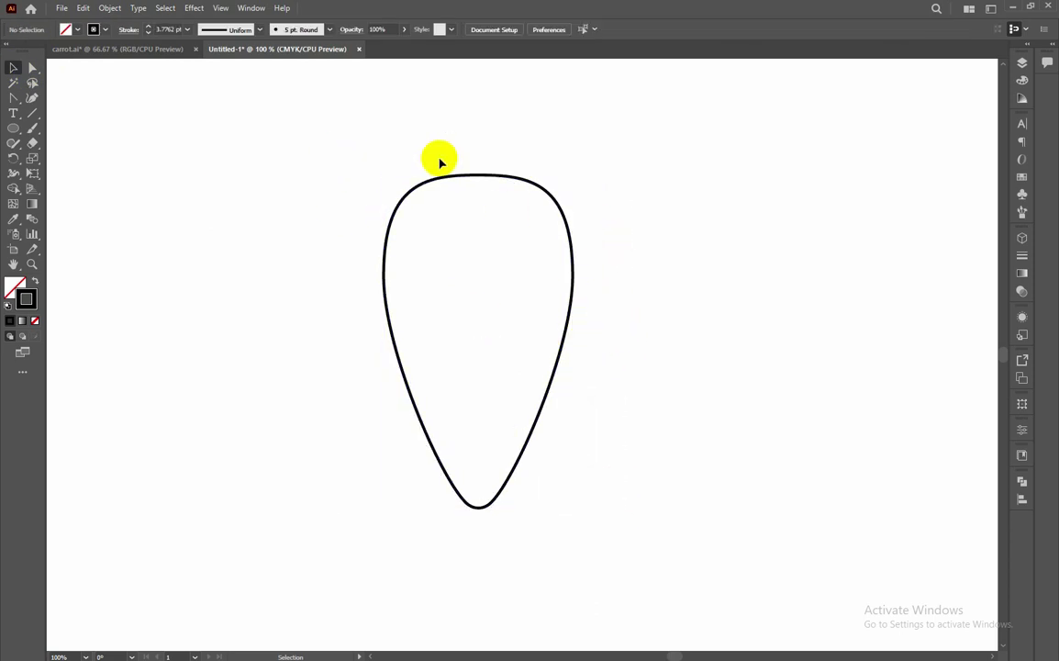
# - Shorten both direction handles of the carrot's top anchor point slightly so the shoulders become rounder
pyautogui.moveTo(401, 139); pyautogui.dragTo(497, 242)
pyautogui.click(32, 67)
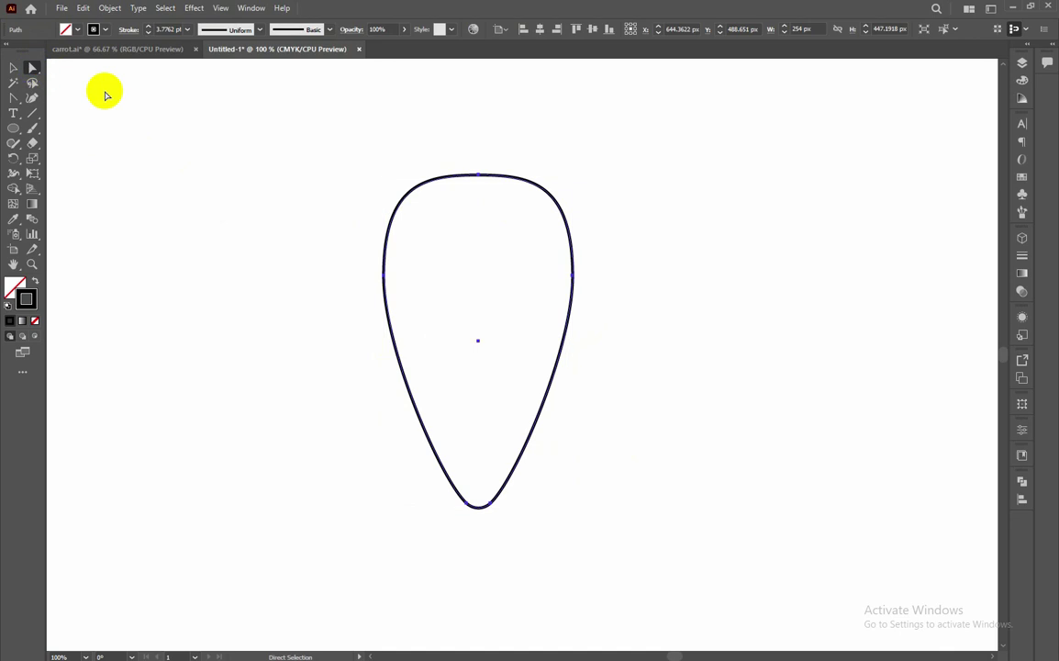
pyautogui.click(477, 174)
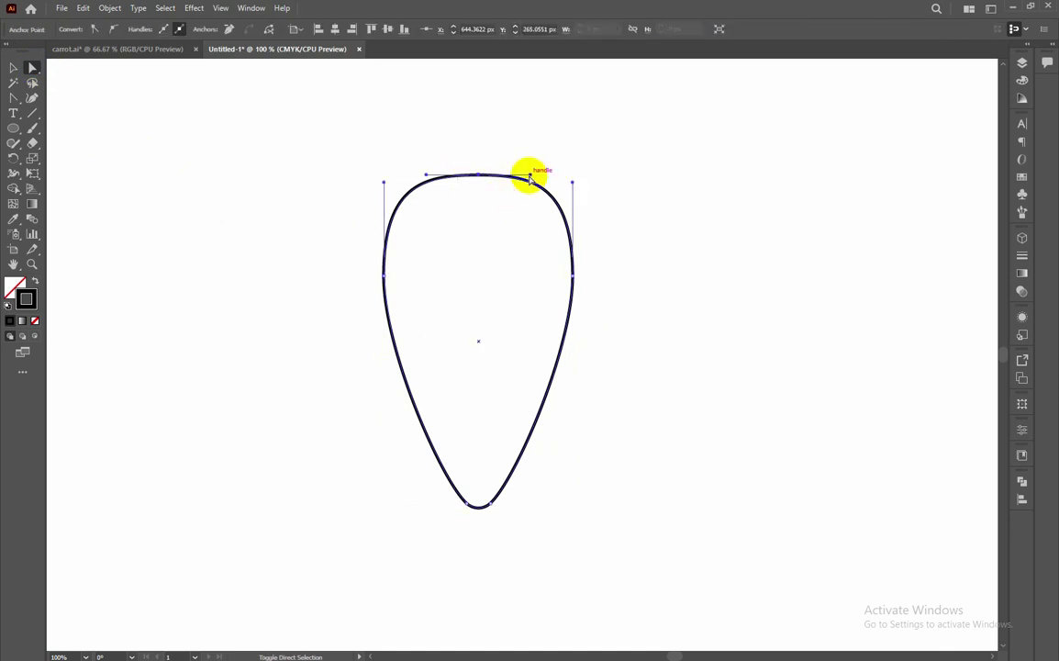
pyautogui.moveTo(533, 177); pyautogui.dragTo(521, 175)
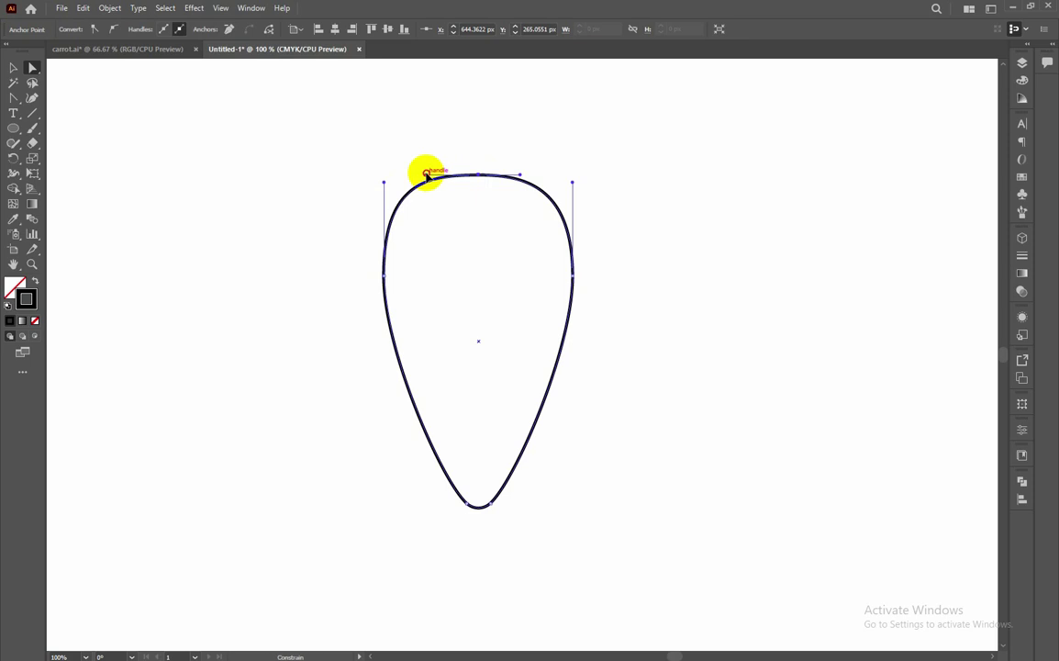
pyautogui.moveTo(427, 173)
pyautogui.mouseDown()
pyautogui.moveTo(448, 175)
pyautogui.moveTo(440, 173)
pyautogui.mouseUp()
pyautogui.hotkey('ctrl', 'z')
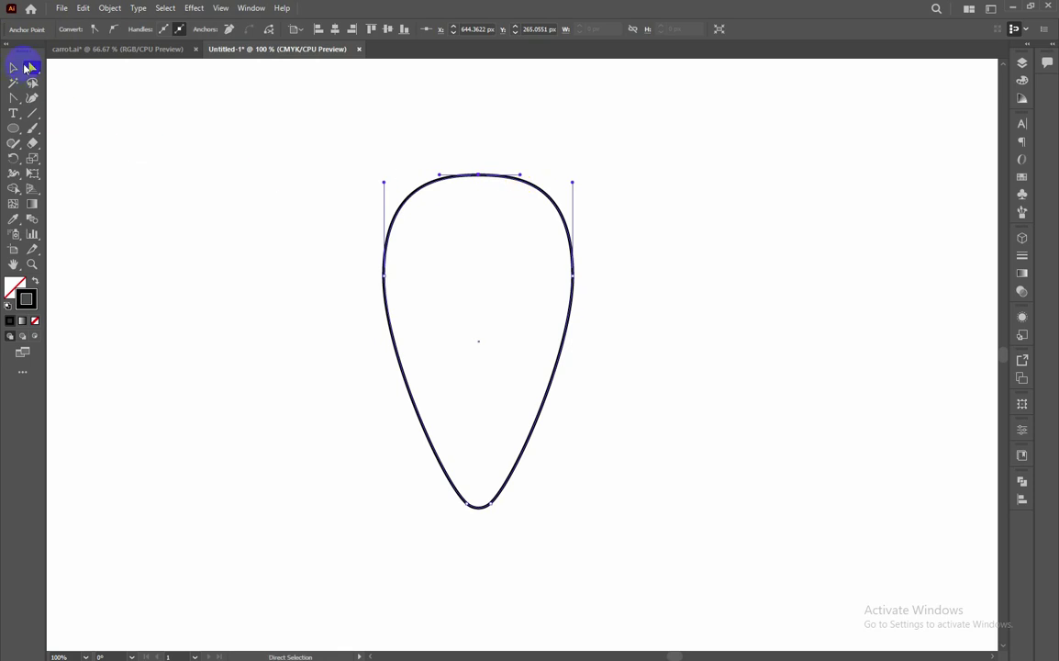
# - Move the whole carrot outline down about 25 px and deselect it
pyautogui.click(138, 143)
pyautogui.moveTo(347, 143); pyautogui.dragTo(611, 449)
pyautogui.moveTo(545, 404); pyautogui.dragTo(545, 422)
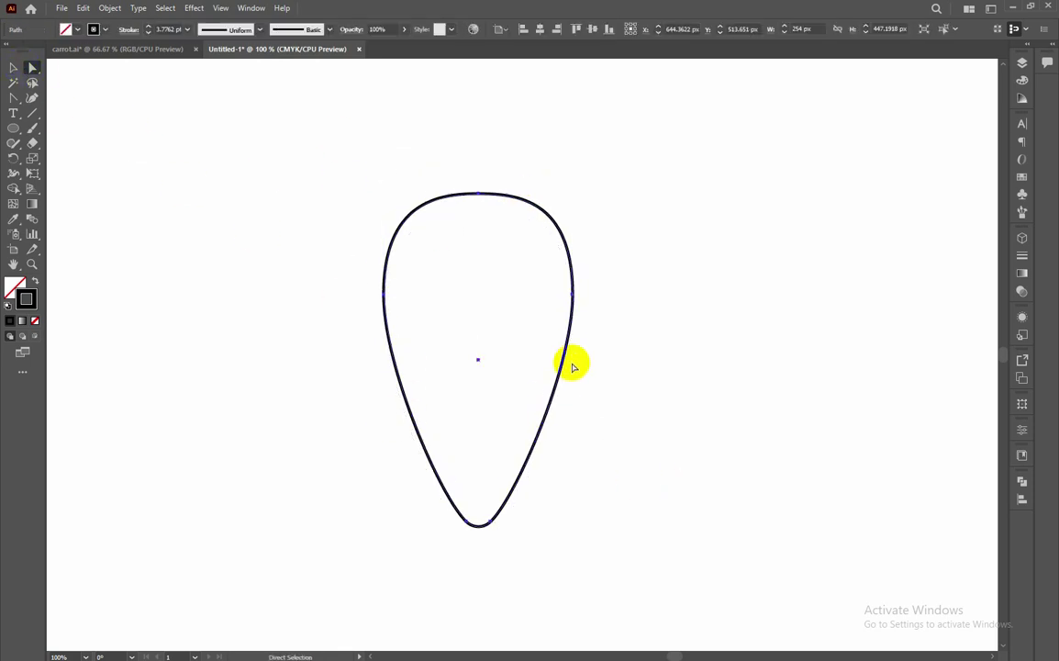
pyautogui.click(617, 315)
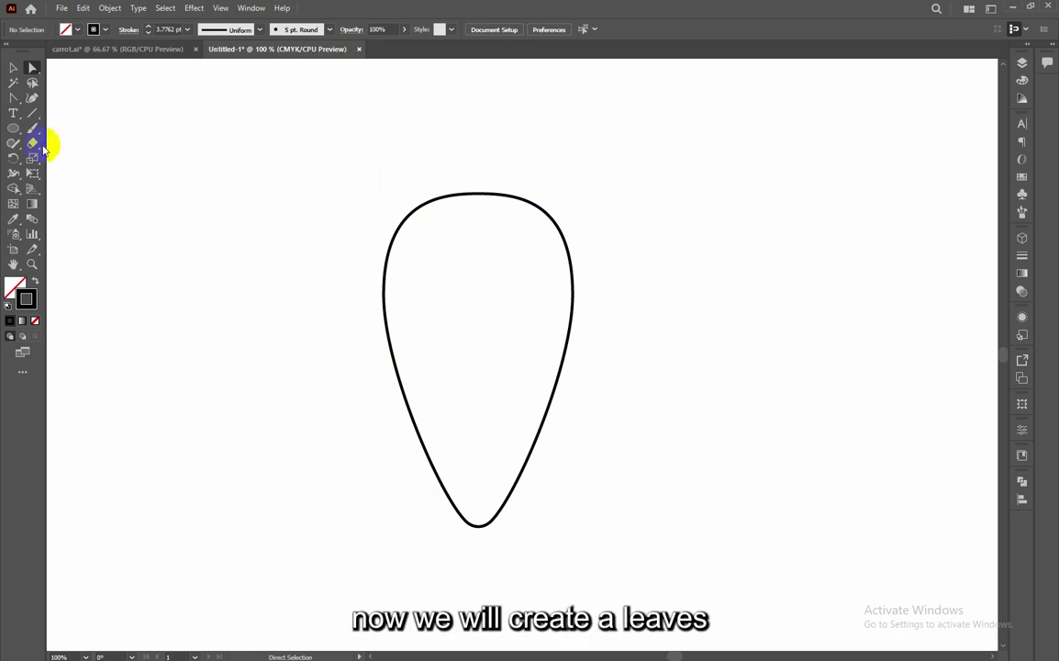
# - Draw a narrow upright ellipse about 49 px wide and 148 px high as a leaf overlapping the carrot's top, and centre it there
pyautogui.click(24, 135)
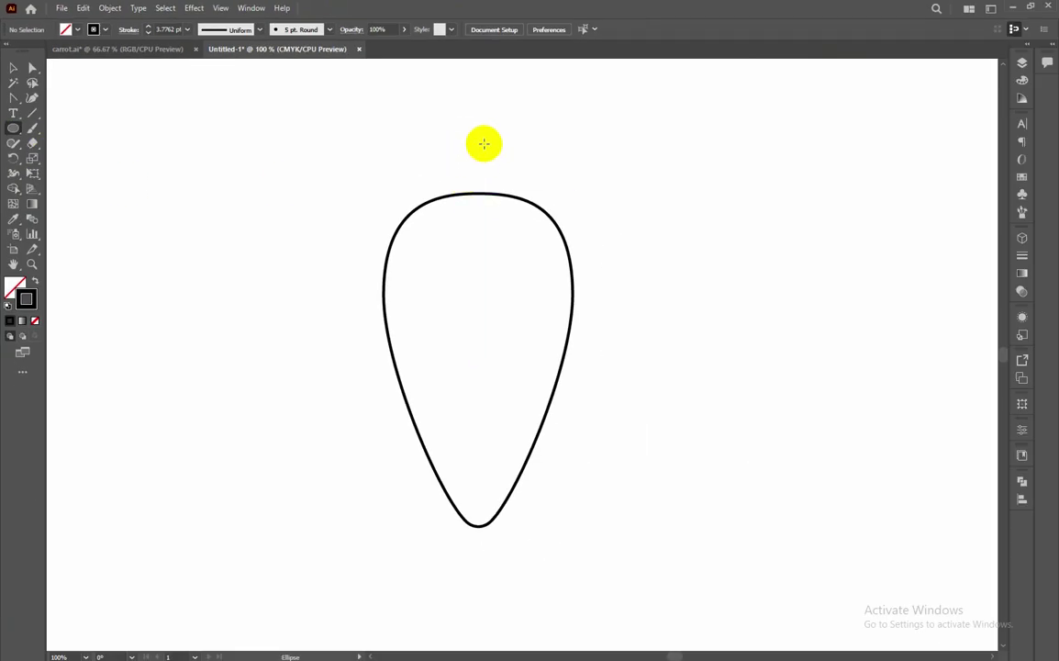
pyautogui.moveTo(463, 111); pyautogui.dragTo(502, 220)
pyautogui.click(13, 68)
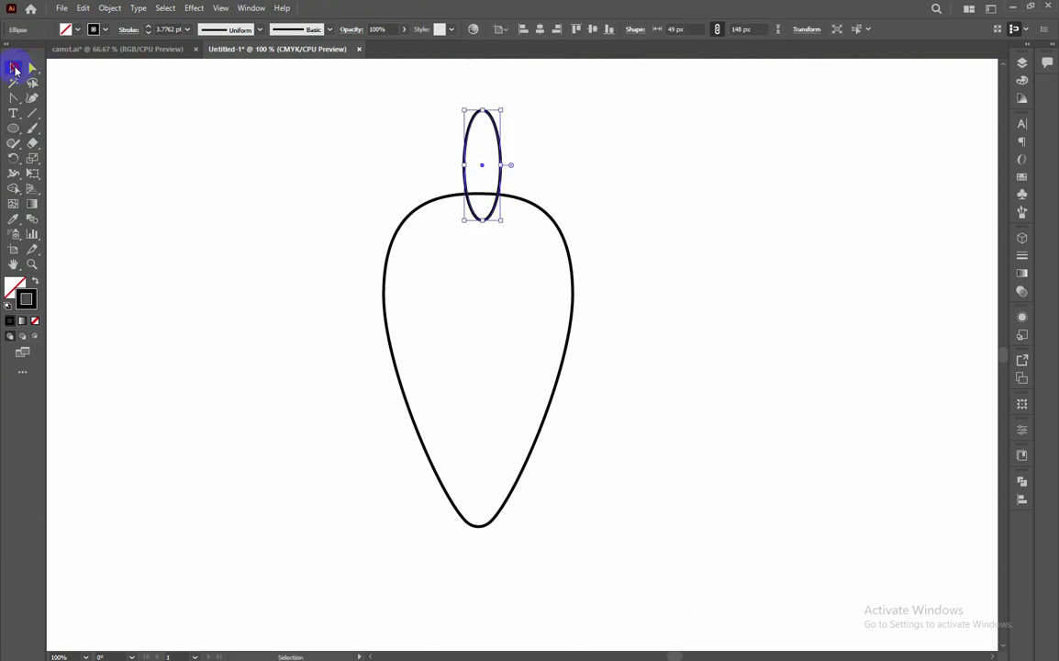
pyautogui.moveTo(483, 165); pyautogui.dragTo(475, 168)
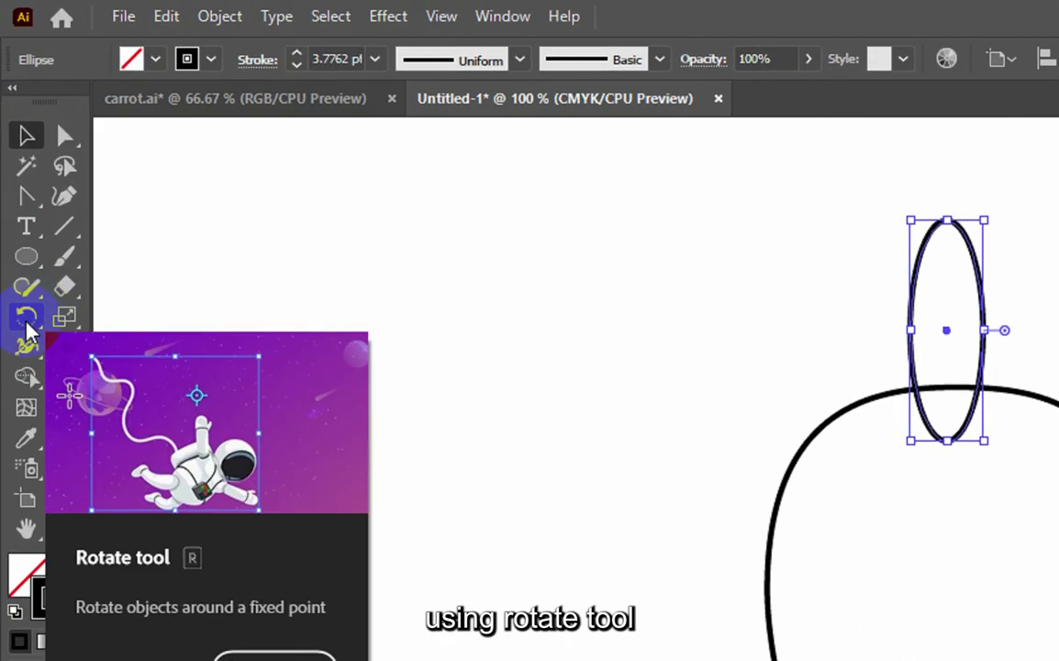
# - Create a copy of the leaf tilted to the left, rotated around a point inside the carrot's upper part with the Rotate tool
pyautogui.click(17, 163)
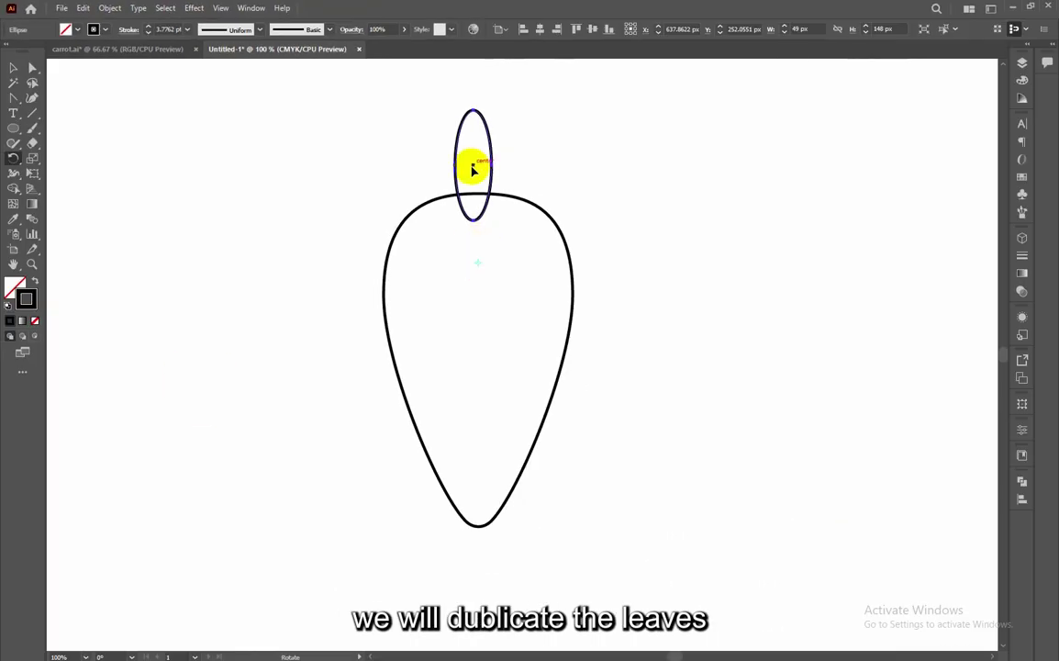
pyautogui.moveTo(473, 168); pyautogui.dragTo(451, 178)
pyautogui.click(13, 67)
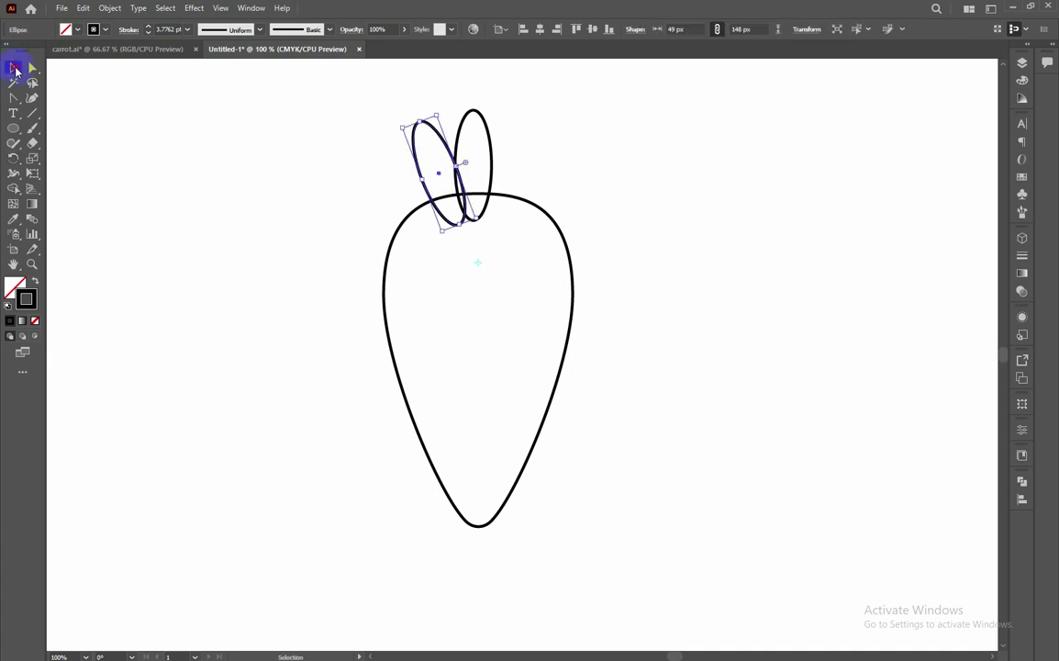
pyautogui.click(192, 120)
pyautogui.click(490, 137)
pyautogui.click(418, 193)
# - Create another copy of the middle leaf tilted to the right, rotated around a point just below the leaf's base
pyautogui.click(14, 159)
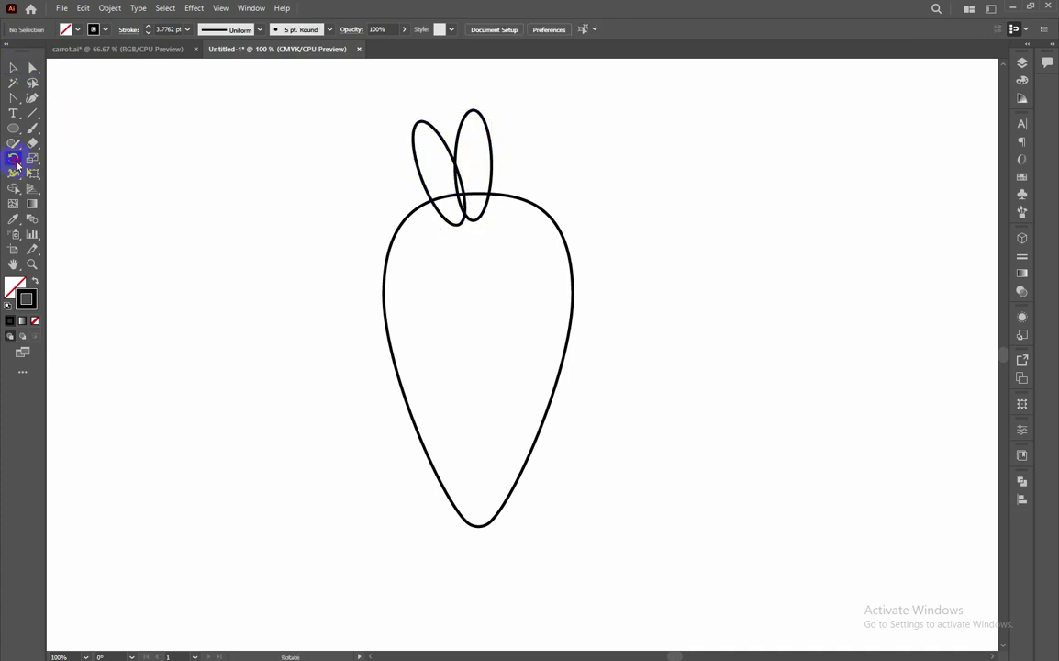
pyautogui.click(13, 68)
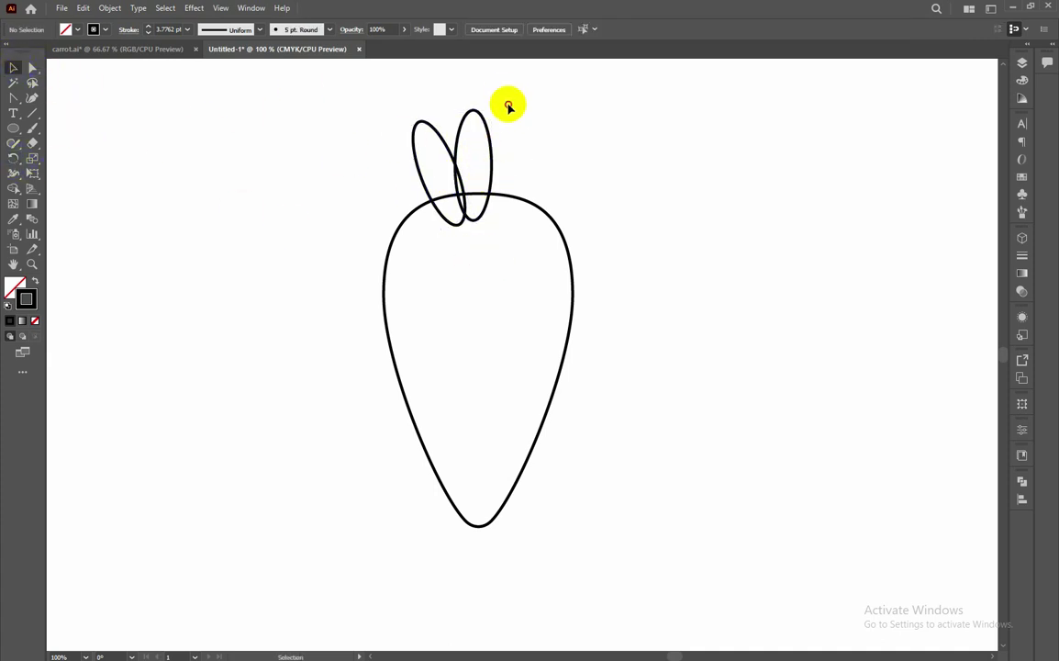
pyautogui.click(490, 134)
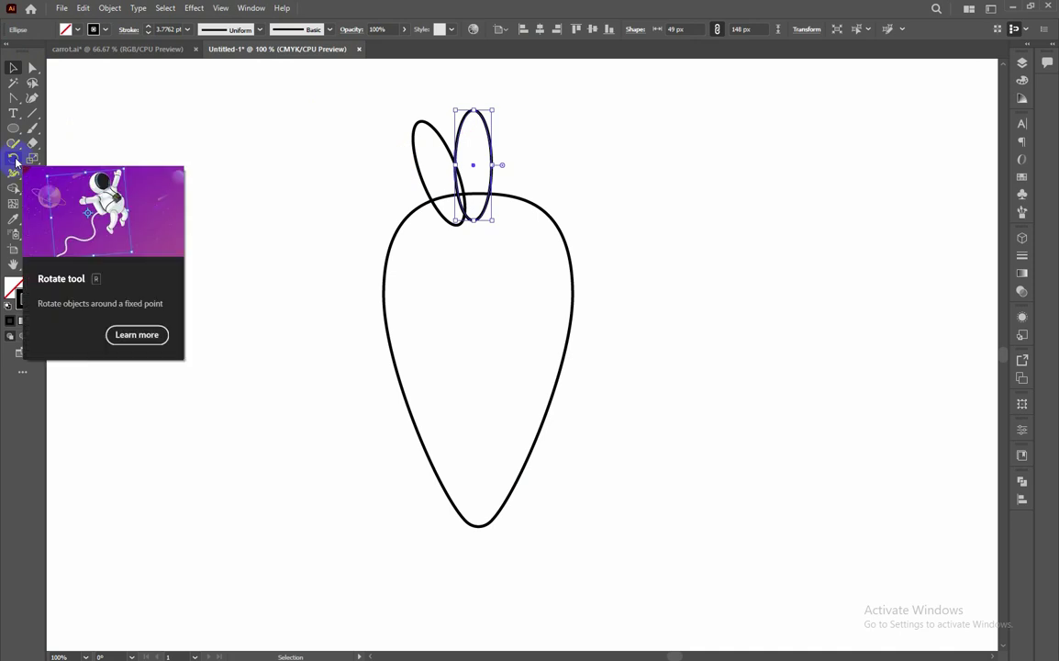
pyautogui.click(15, 160)
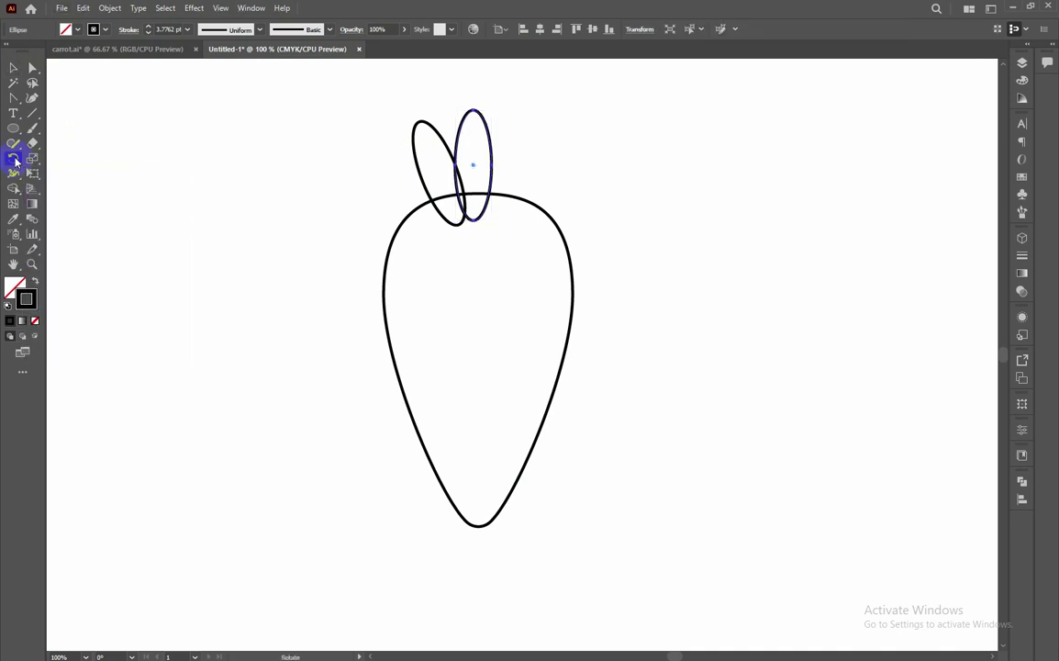
pyautogui.press('v')
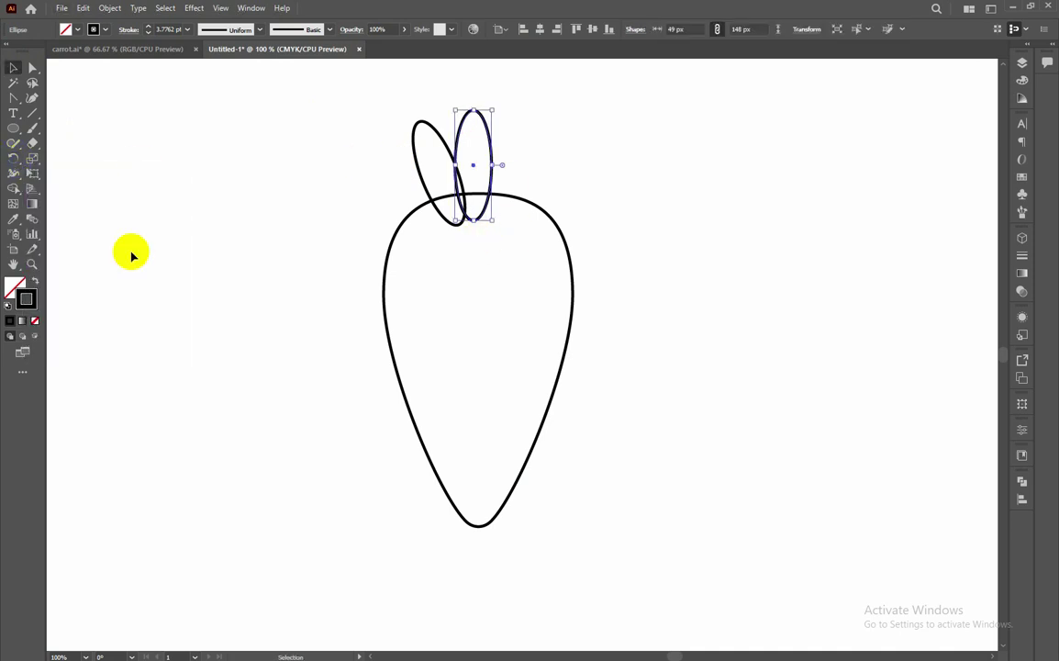
pyautogui.click(15, 160)
pyautogui.click(475, 244)
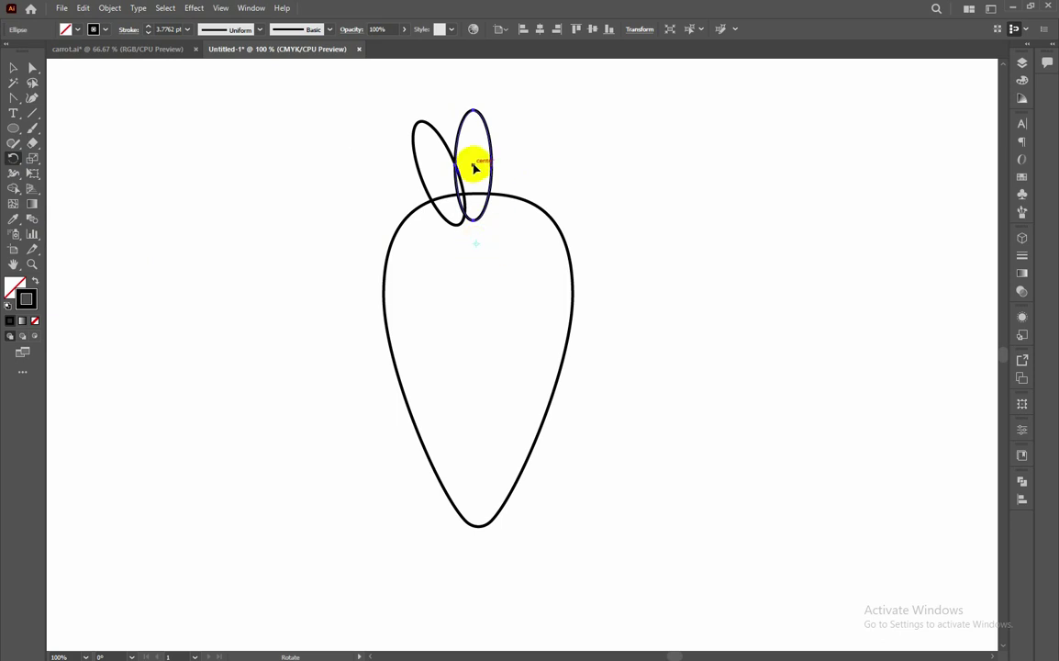
pyautogui.moveTo(474, 166); pyautogui.dragTo(503, 170)
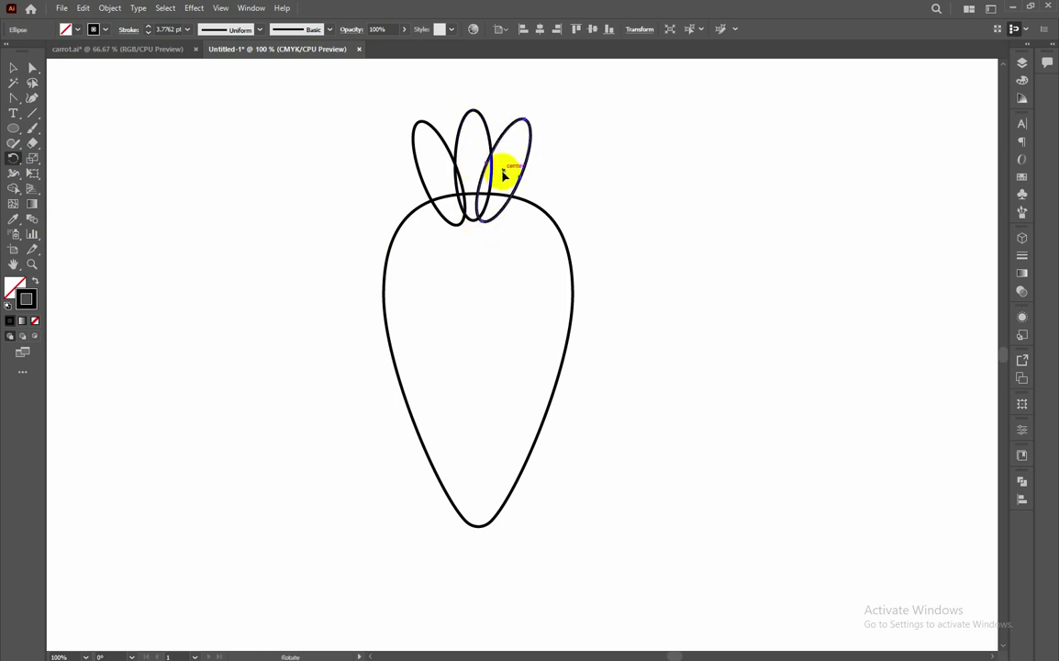
pyautogui.press('Return')
pyautogui.click(597, 382)
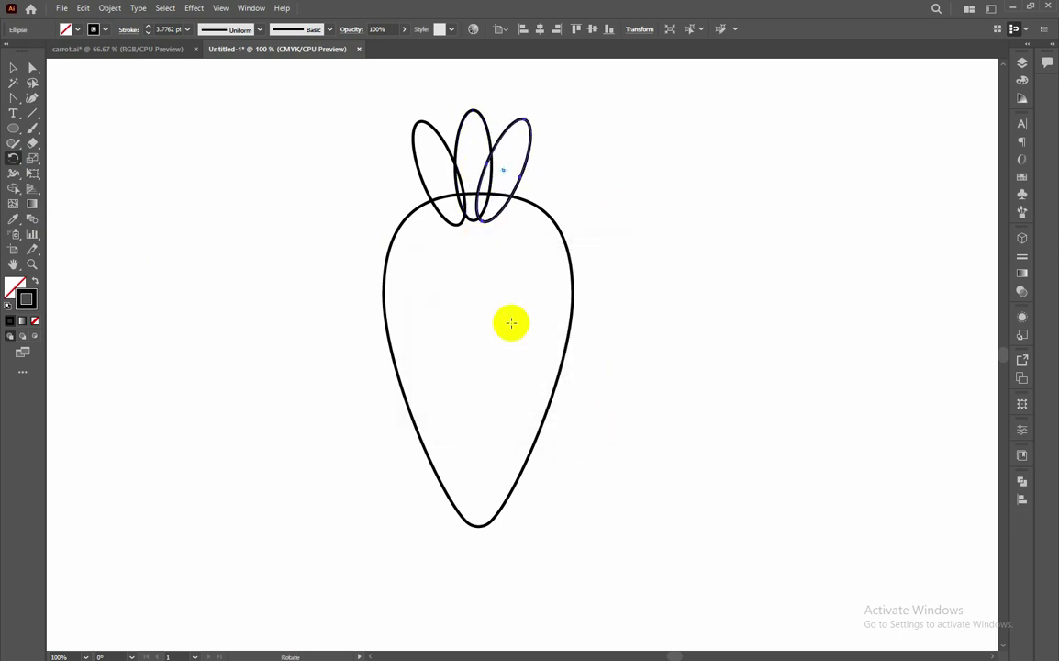
# - Select the carrot and all three leaves and remove their overlapping parts with the Shape Builder tool
pyautogui.click(13, 67)
pyautogui.click(582, 114)
pyautogui.moveTo(622, 111); pyautogui.dragTo(307, 522)
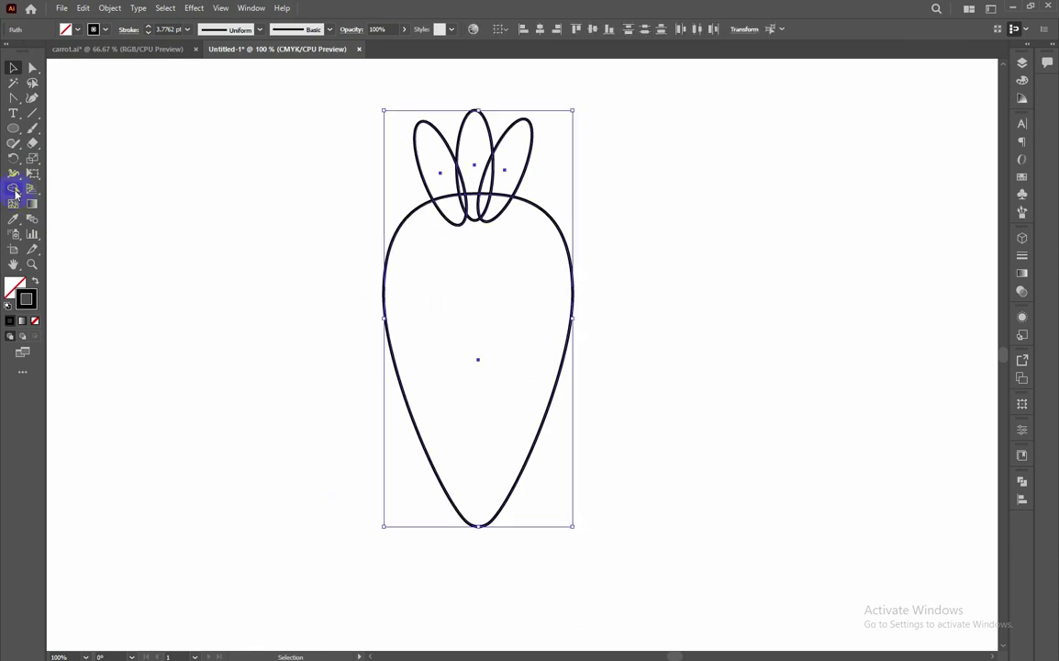
pyautogui.click(14, 189)
pyautogui.moveTo(443, 229)
pyautogui.mouseDown()
pyautogui.moveTo(484, 209)
pyautogui.moveTo(501, 218)
pyautogui.mouseUp()
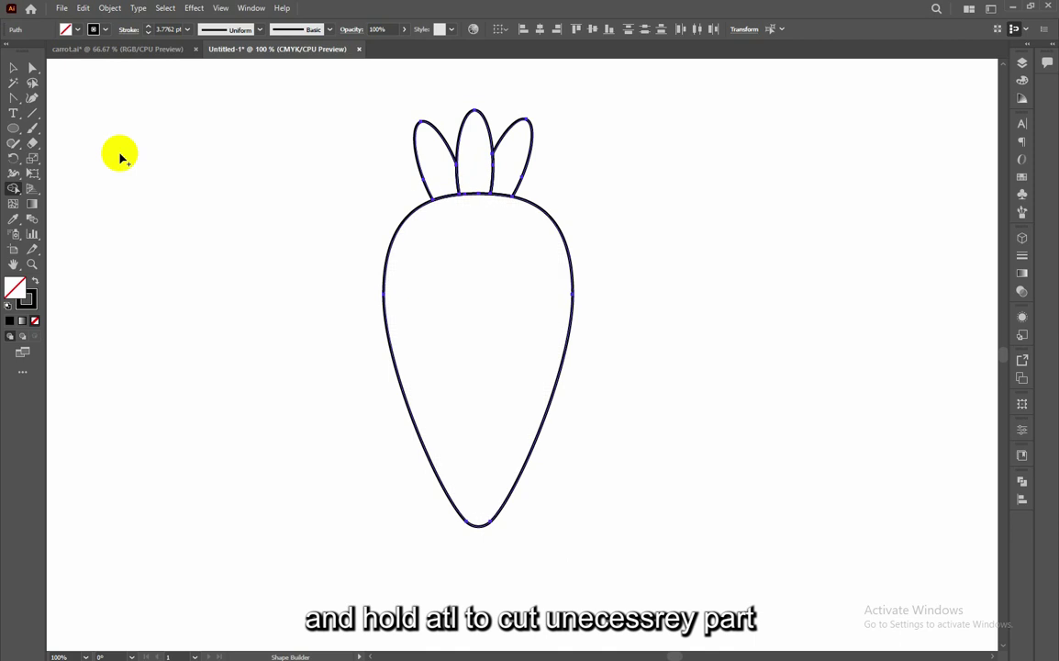
# - Select all carrot and leaf strokes, combine them into one group and deselect it
pyautogui.click(32, 68)
pyautogui.click(133, 122)
pyautogui.moveTo(342, 114); pyautogui.dragTo(714, 533)
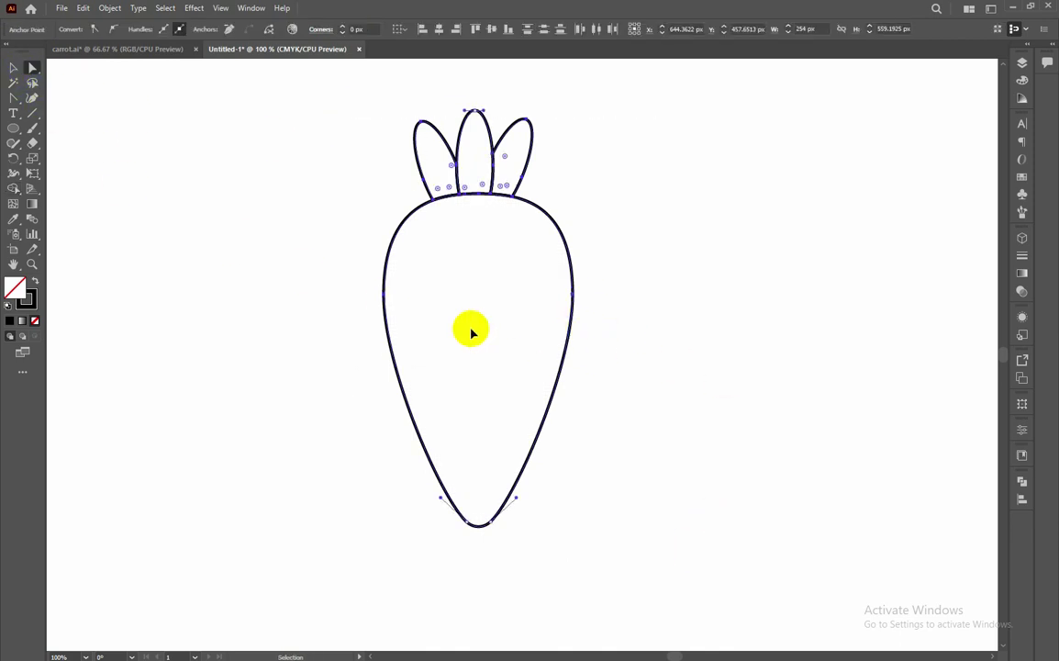
pyautogui.hotkey('ctrl', 'g')
pyautogui.hotkey('ctrl', 'g')
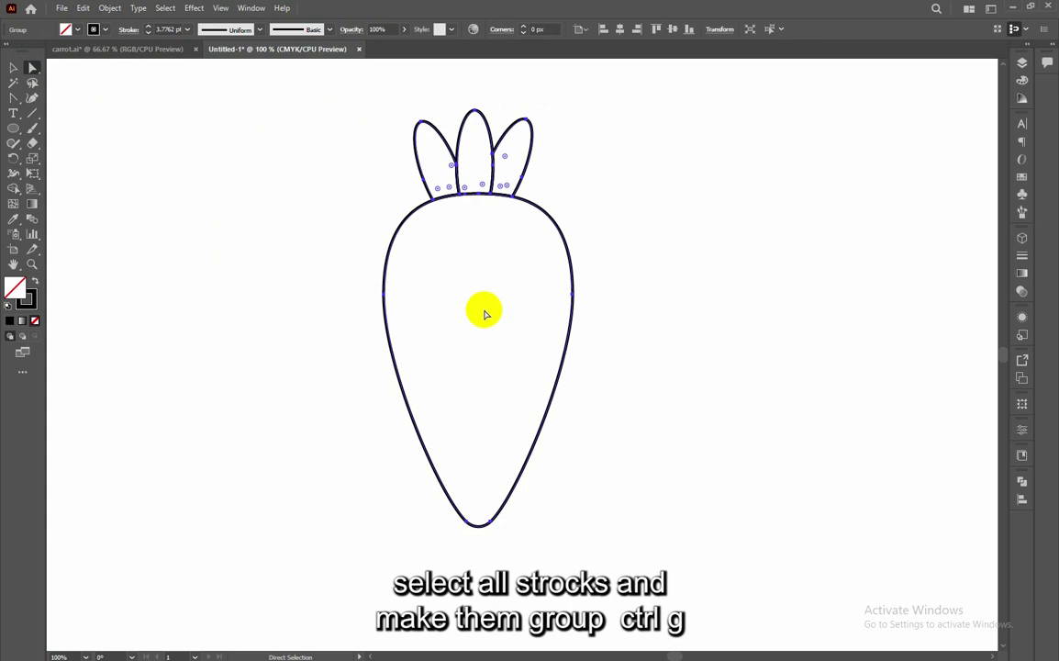
pyautogui.rightClick(483, 309)
pyautogui.click(798, 249)
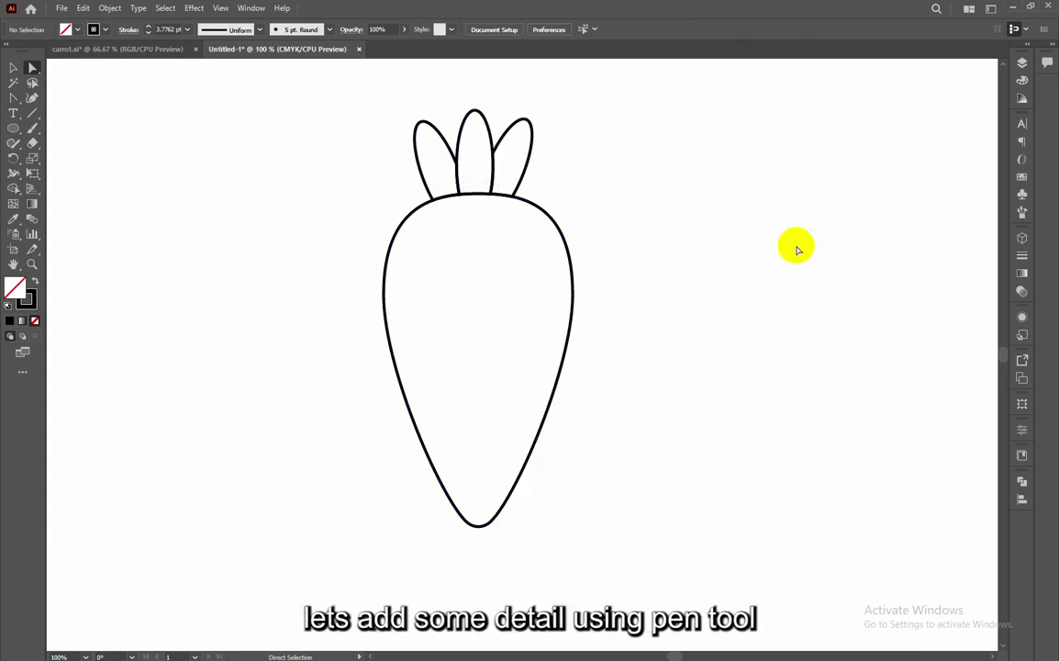
# - Lock the outline layer, unlock the detail layer and make it active for drawing with the Pen tool
pyautogui.click(1022, 64)
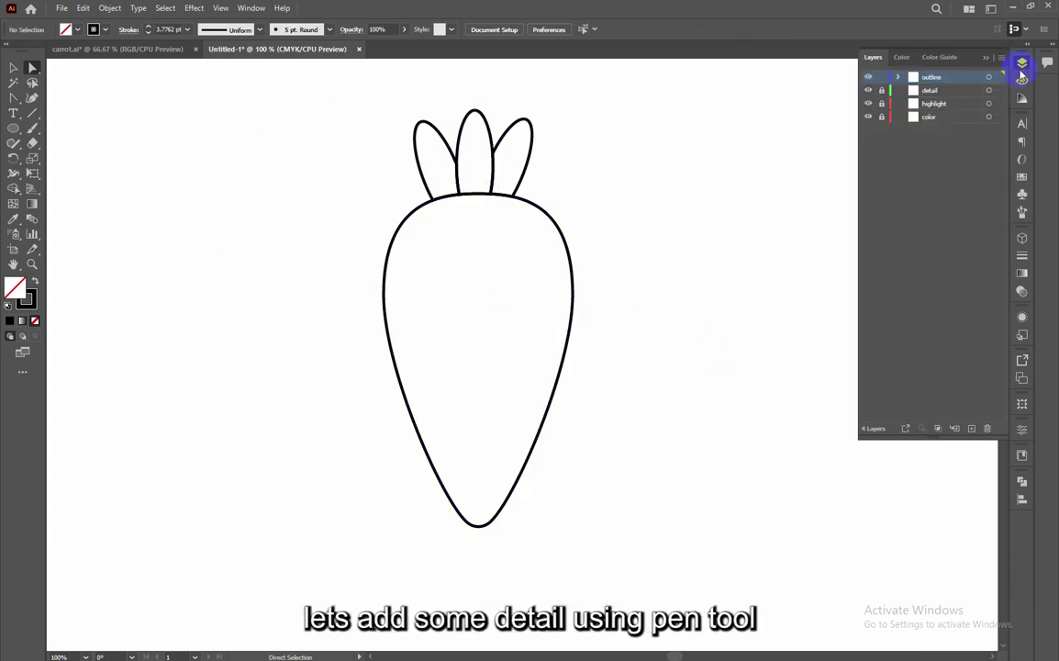
pyautogui.click(882, 77)
pyautogui.press('v')
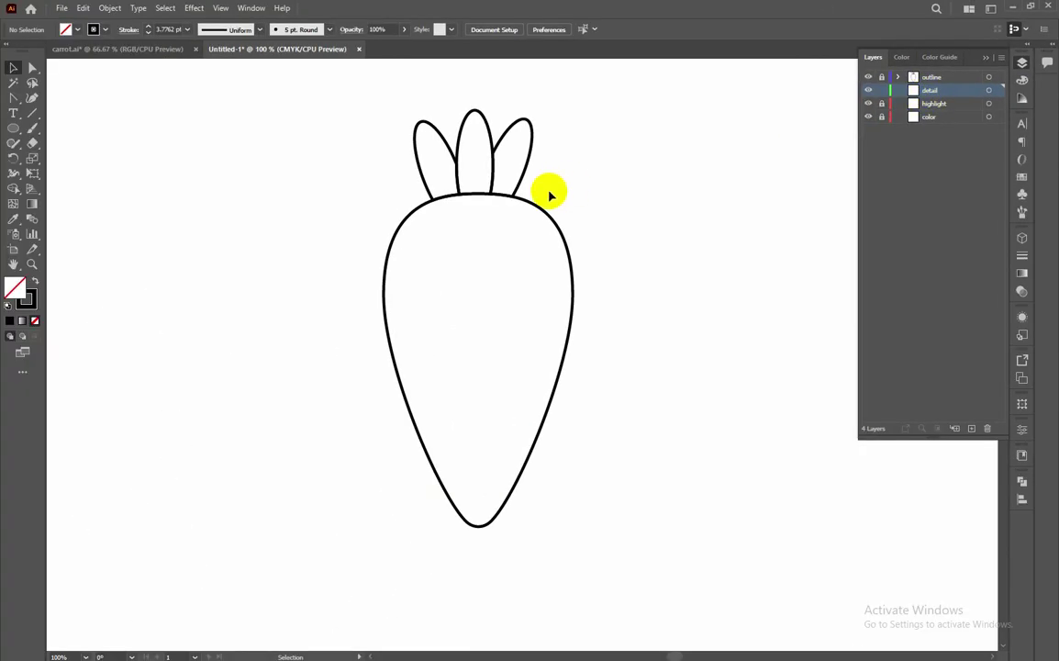
pyautogui.press('p')
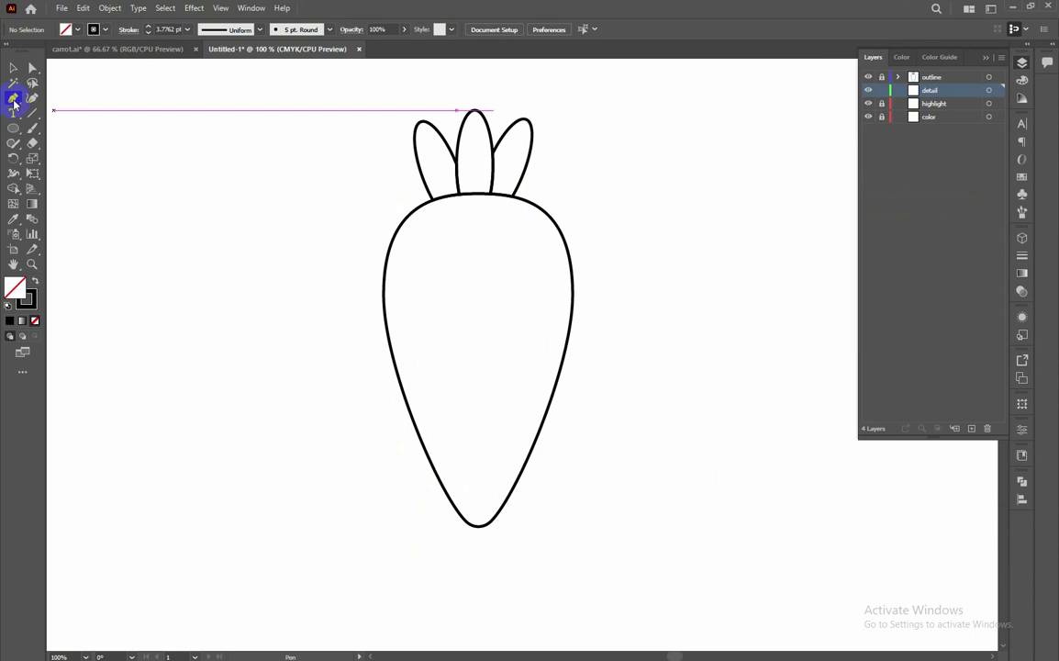
# - Draw a straight vertical vein line up the center of the middle leaf with the Pen tool and deselect it
pyautogui.click(473, 191)
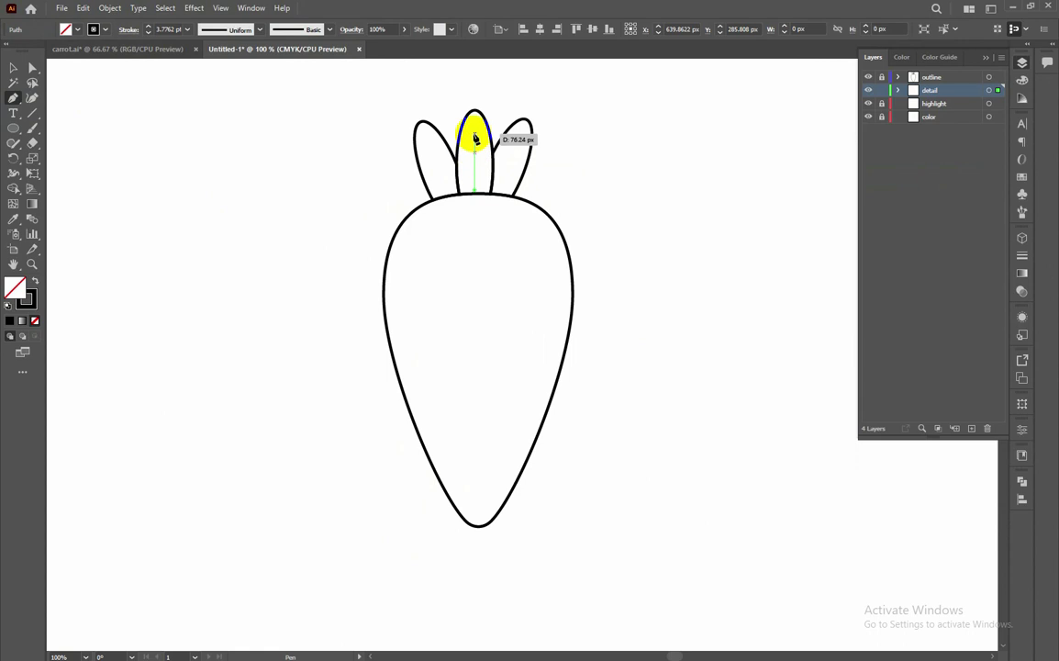
pyautogui.click(476, 137)
pyautogui.click(13, 67)
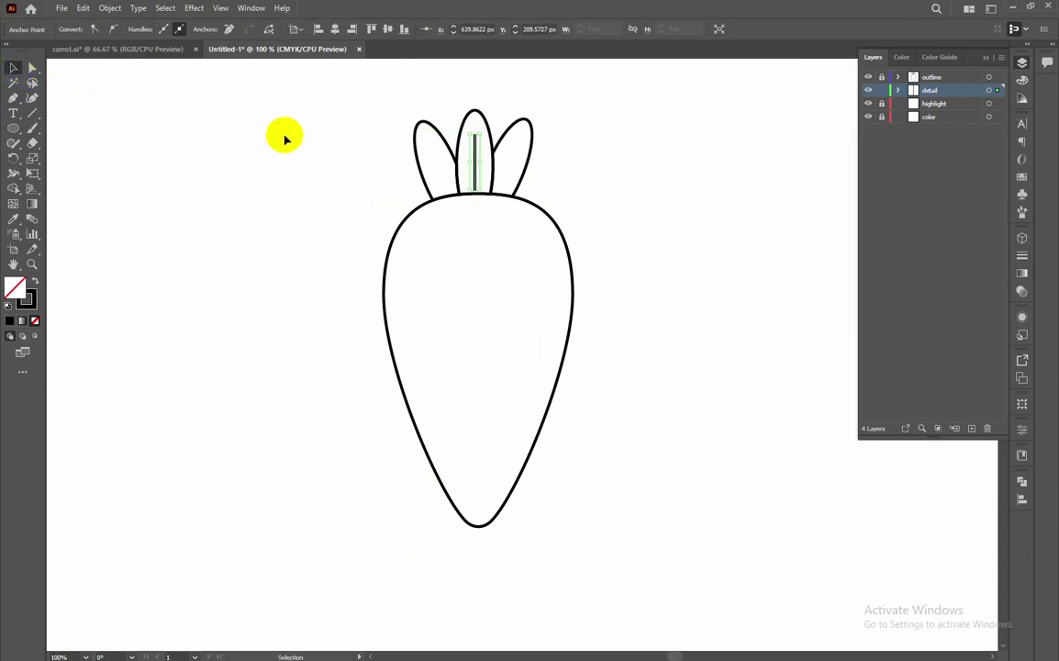
pyautogui.click(630, 199)
# - Draw a straight slanted vein line from the base of each outer leaf toward its tip with the Pen tool
pyautogui.press('p')
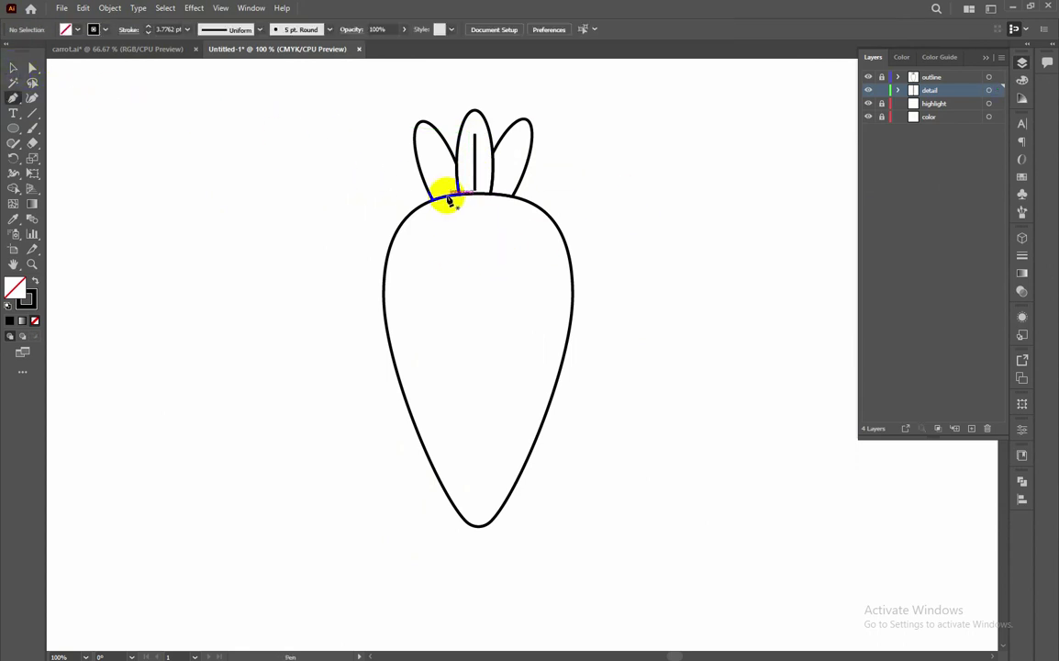
pyautogui.click(448, 198)
pyautogui.click(427, 144)
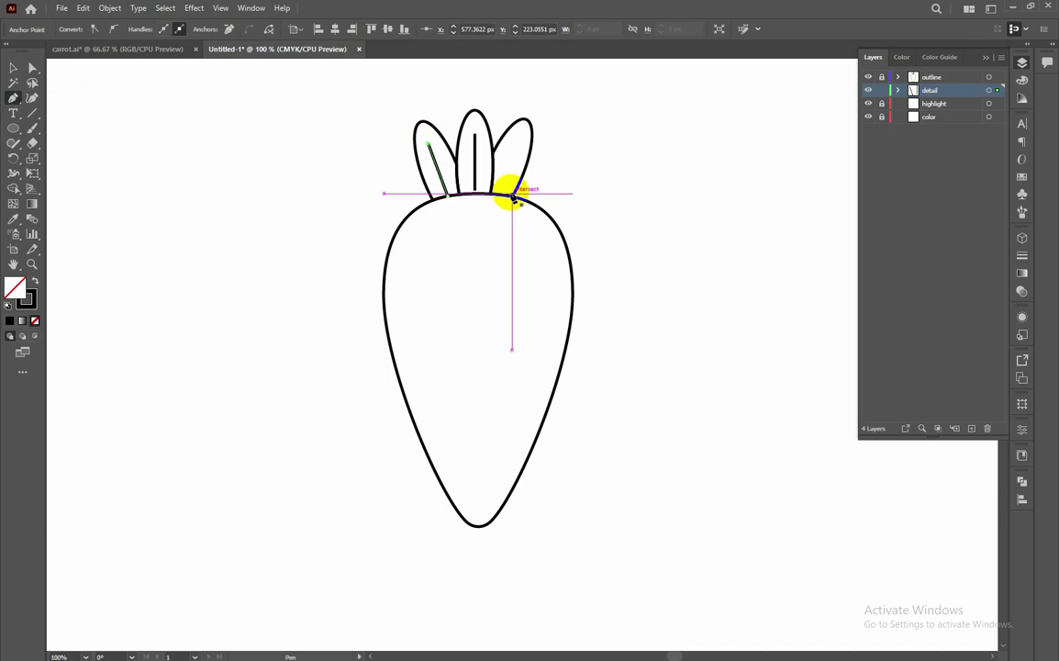
pyautogui.click(499, 194)
pyautogui.click(519, 146)
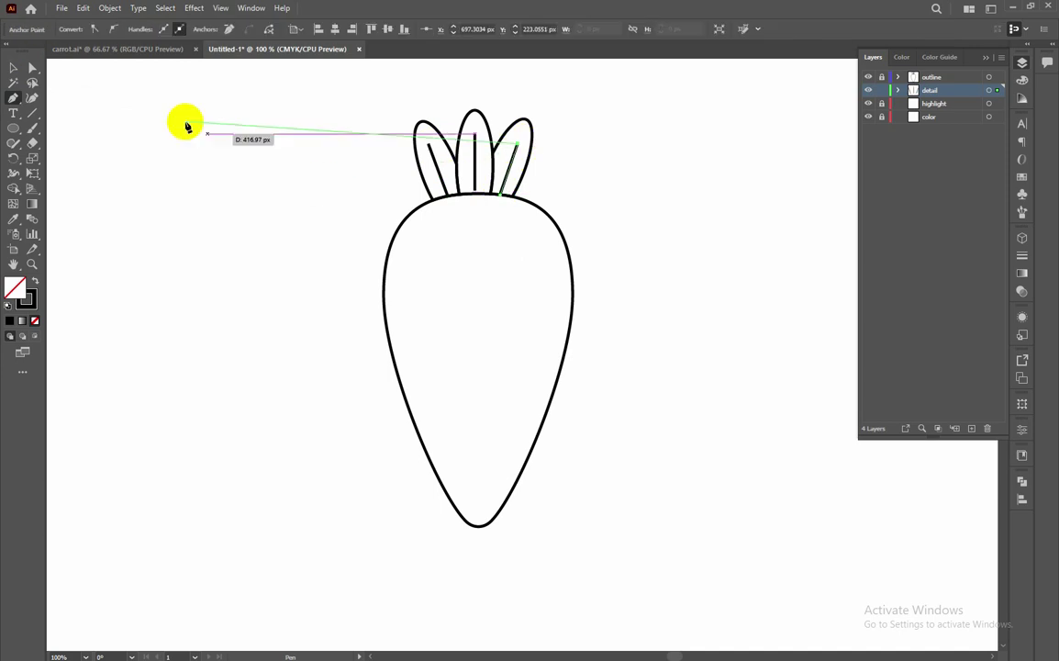
# - Select all three leaf vein lines, apply the triangular tapered width profile and deselect them
pyautogui.click(14, 67)
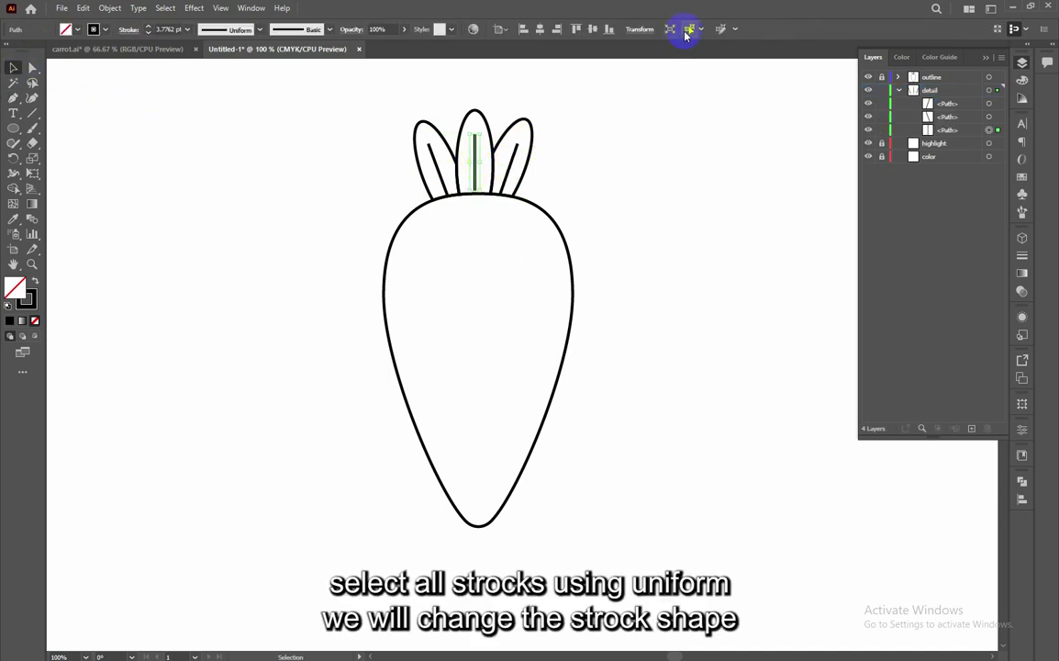
pyautogui.click(688, 32)
pyautogui.click(259, 29)
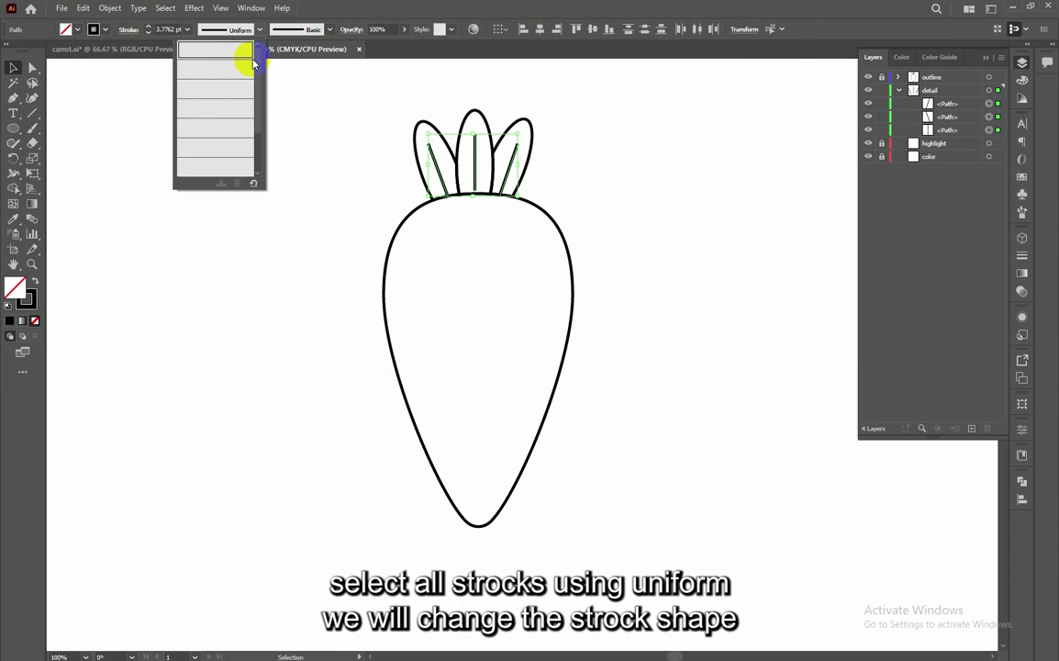
pyautogui.click(219, 127)
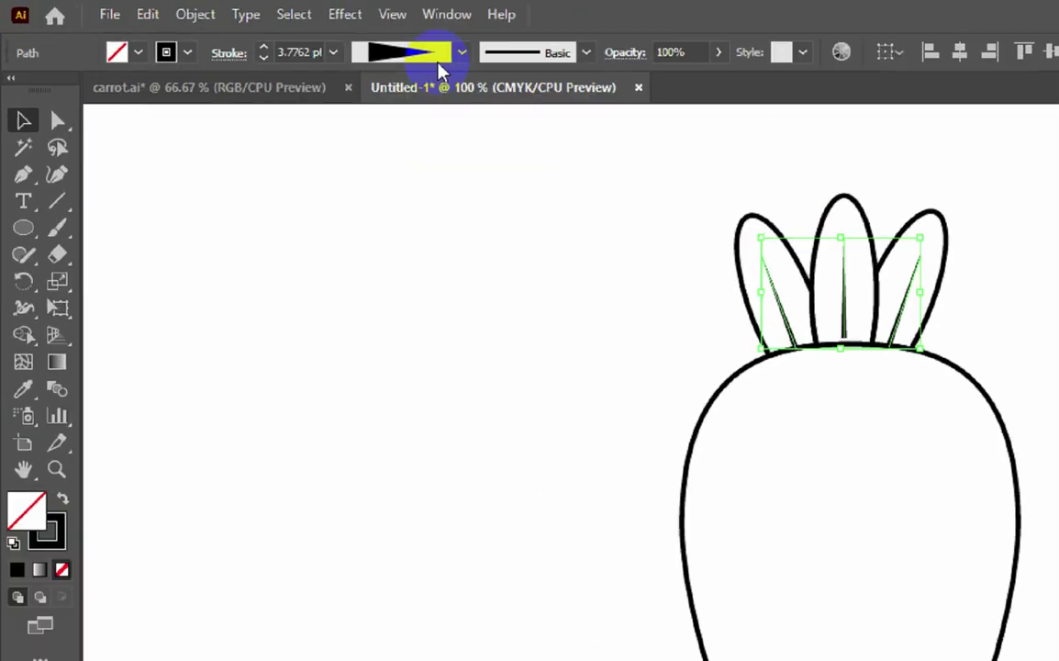
pyautogui.click(260, 29)
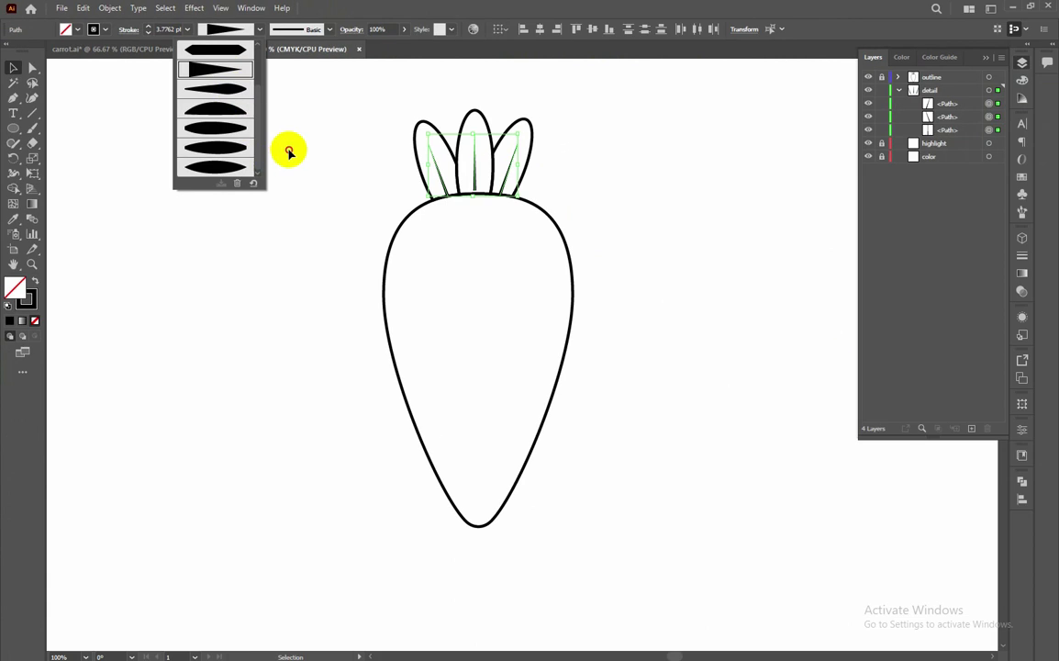
pyautogui.click(289, 151)
pyautogui.moveTo(178, 112); pyautogui.dragTo(198, 131)
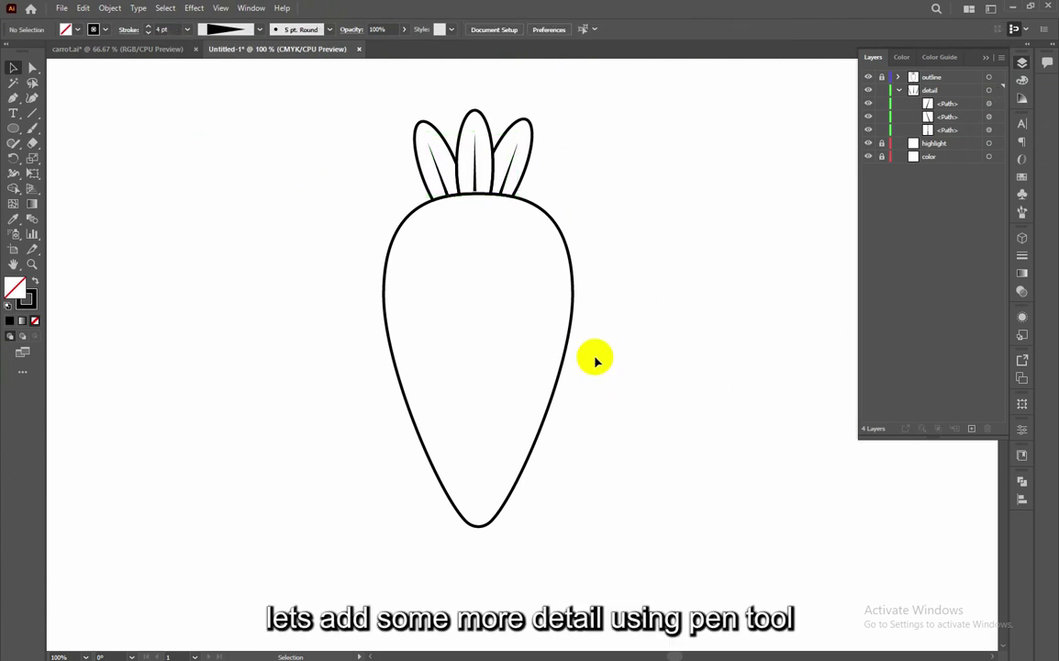
# - Draw three horizontal crease lines on the carrot body, from the right edge, left edge and lower right edge inward
pyautogui.press('p')
pyautogui.click(461, 283)
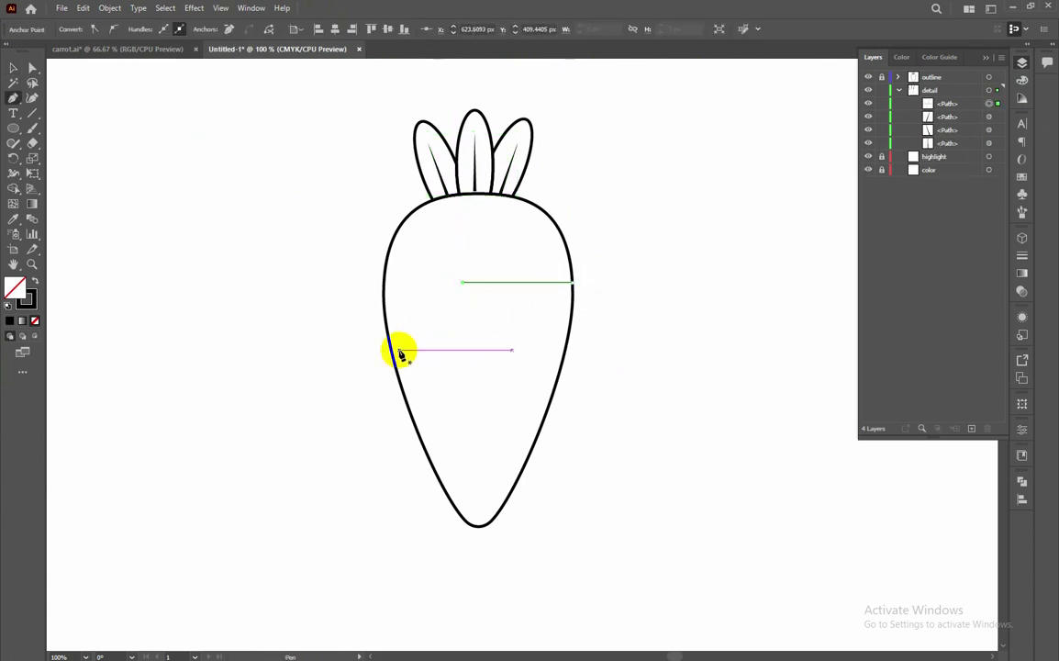
pyautogui.click(392, 356)
pyautogui.click(489, 356)
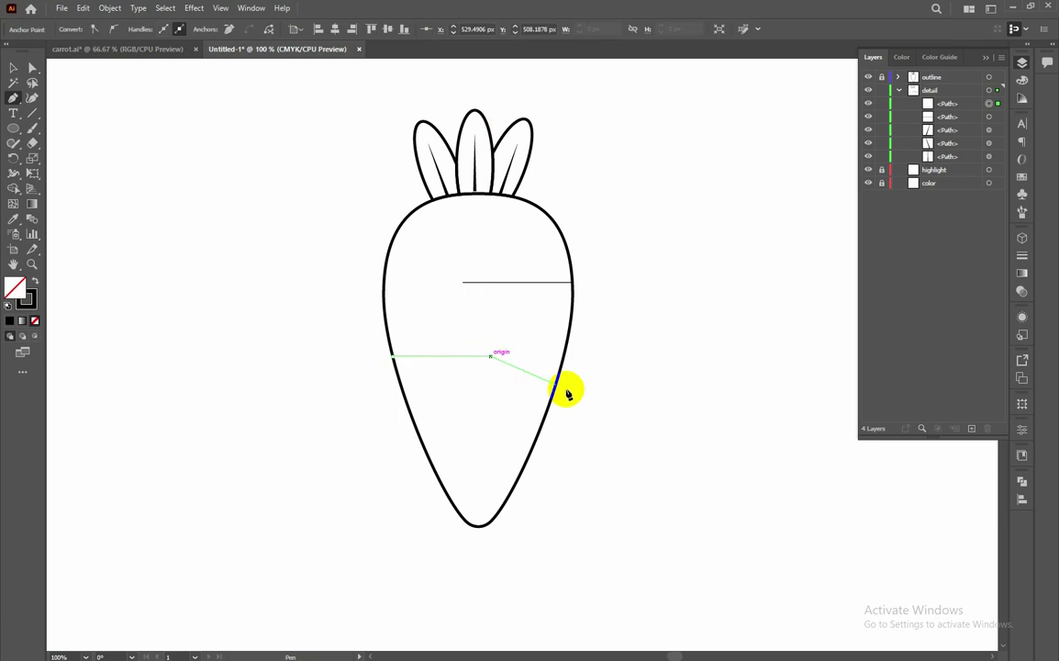
pyautogui.click(539, 429)
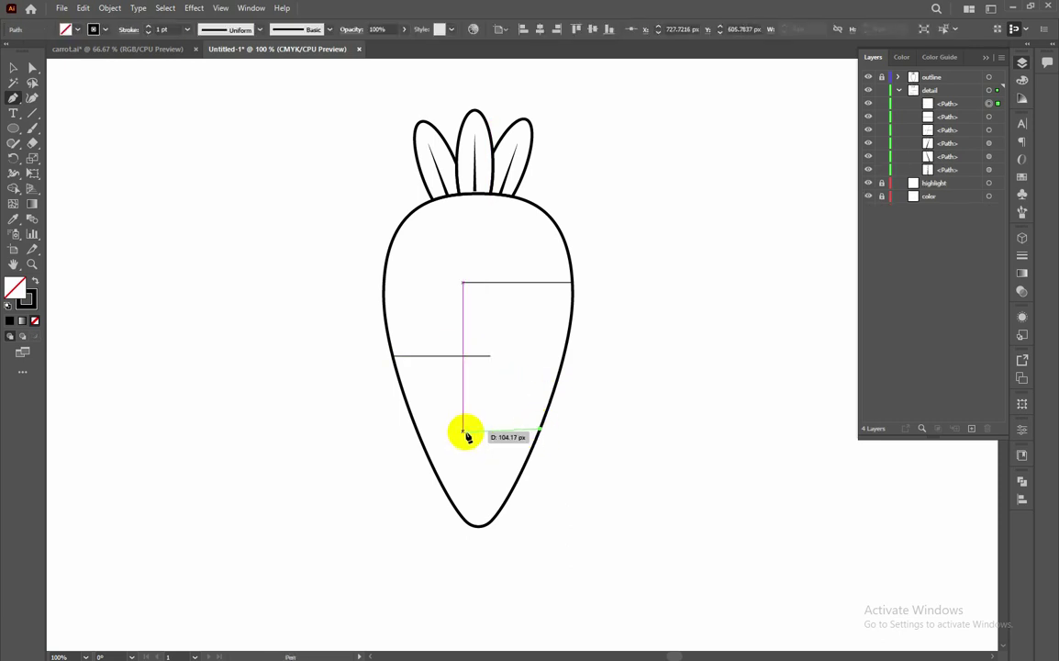
pyautogui.click(469, 433)
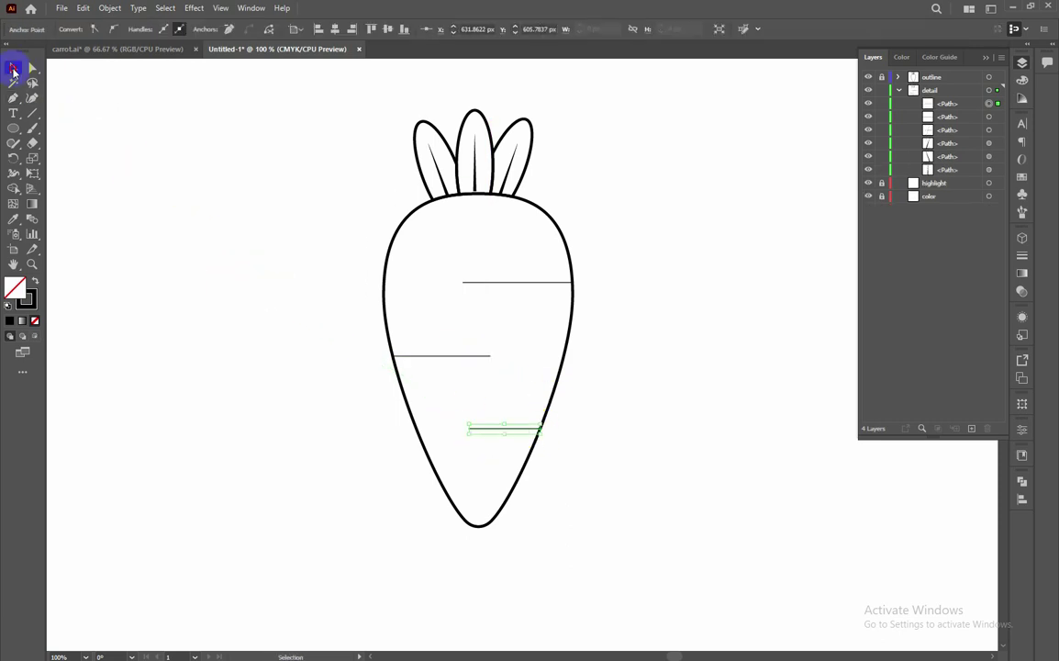
# - Set the three carrot crease lines to a 4 pt stroke with the triangular tapered width profile
pyautogui.click(13, 67)
pyautogui.click(480, 296)
pyautogui.moveTo(445, 239); pyautogui.dragTo(517, 448)
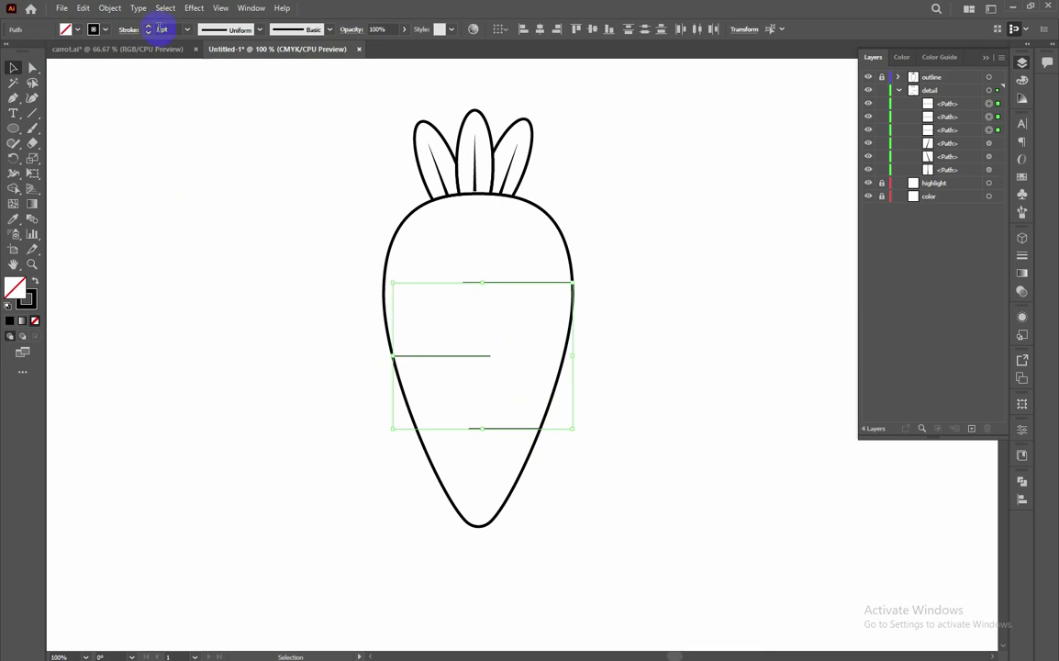
pyautogui.click(148, 28)
pyautogui.click(147, 28)
pyautogui.click(251, 33)
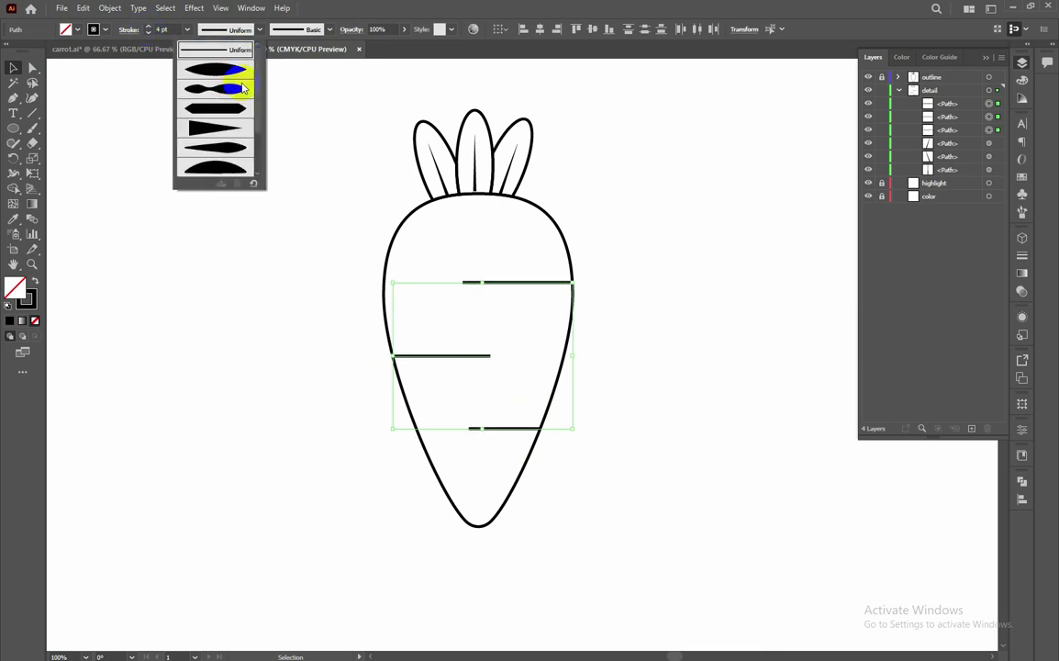
pyautogui.click(232, 128)
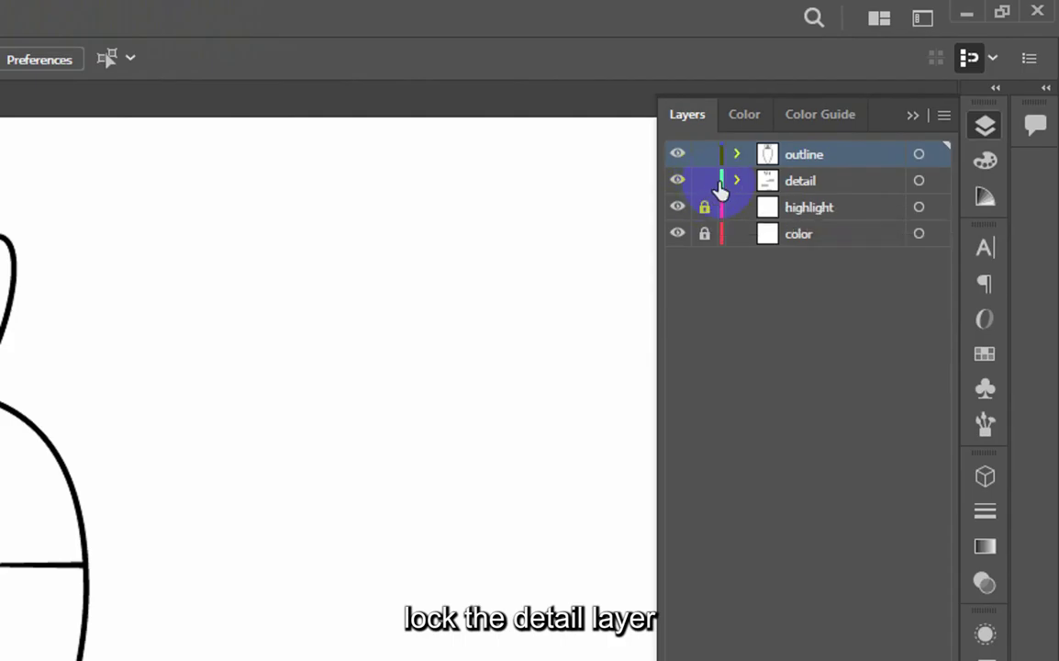
# - Lock the detail layer and paste a copy of the whole carrot-and-leaves outline in front of the original
pyautogui.click(706, 183)
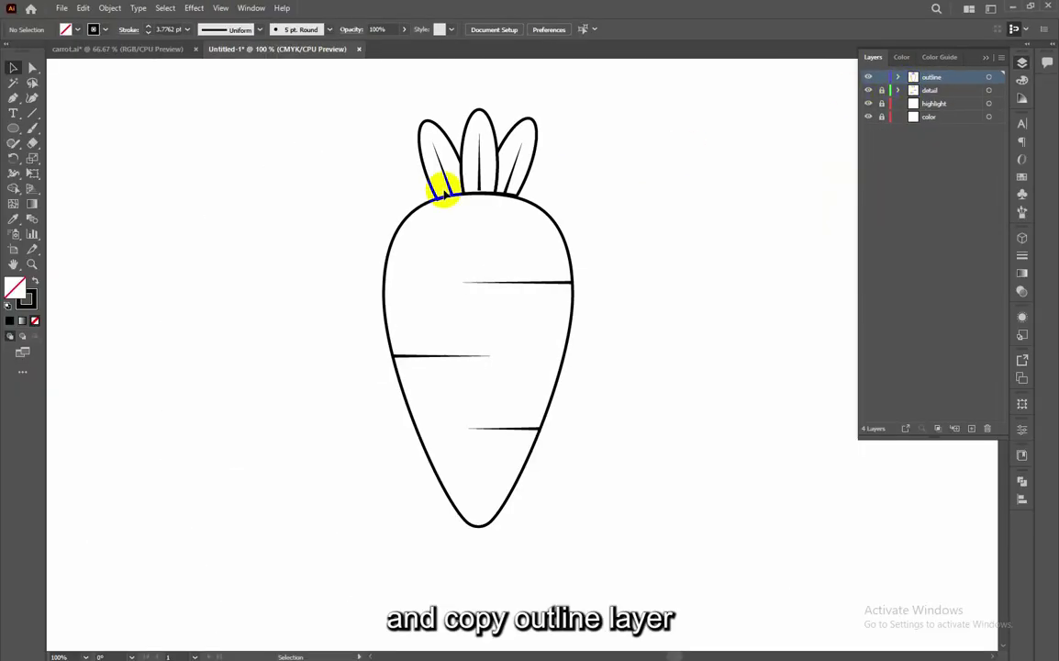
pyautogui.moveTo(338, 110); pyautogui.dragTo(659, 541)
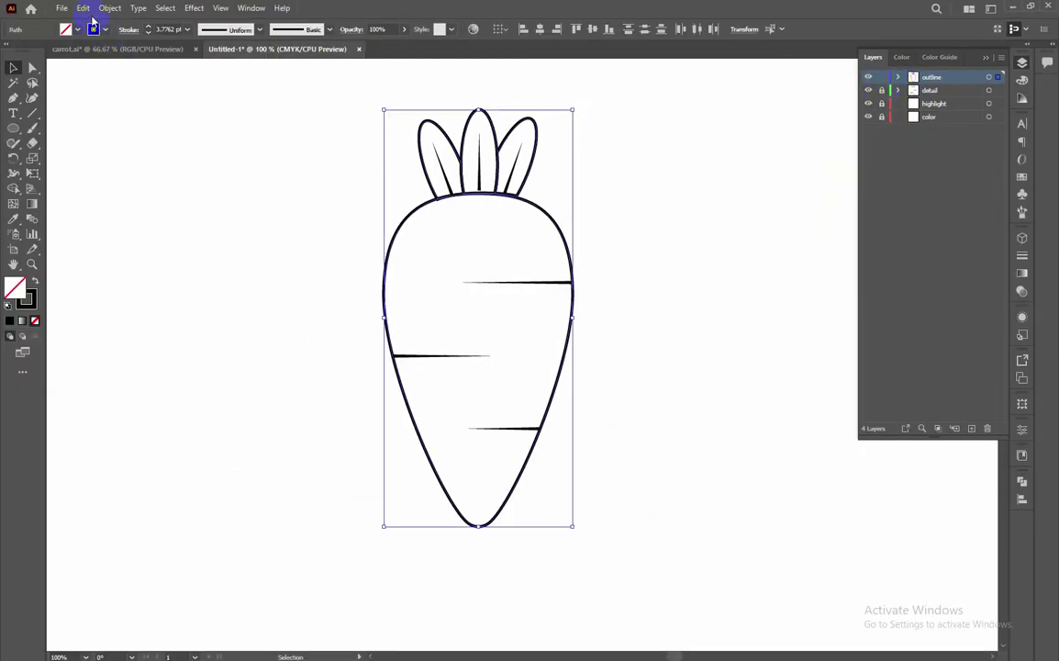
pyautogui.click(83, 9)
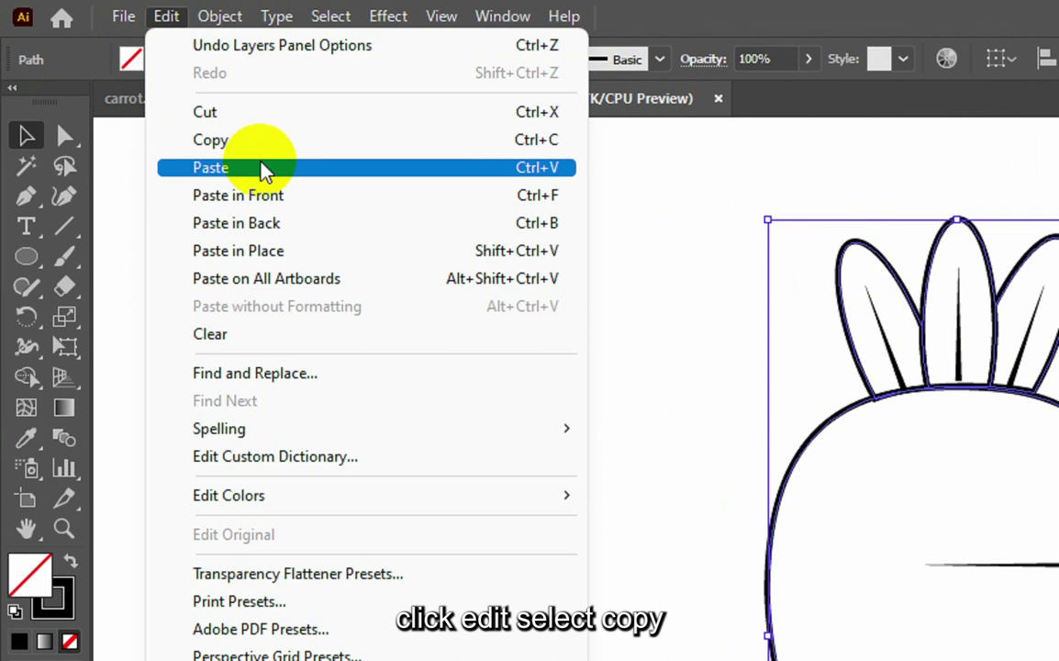
pyautogui.click(243, 142)
pyautogui.click(167, 16)
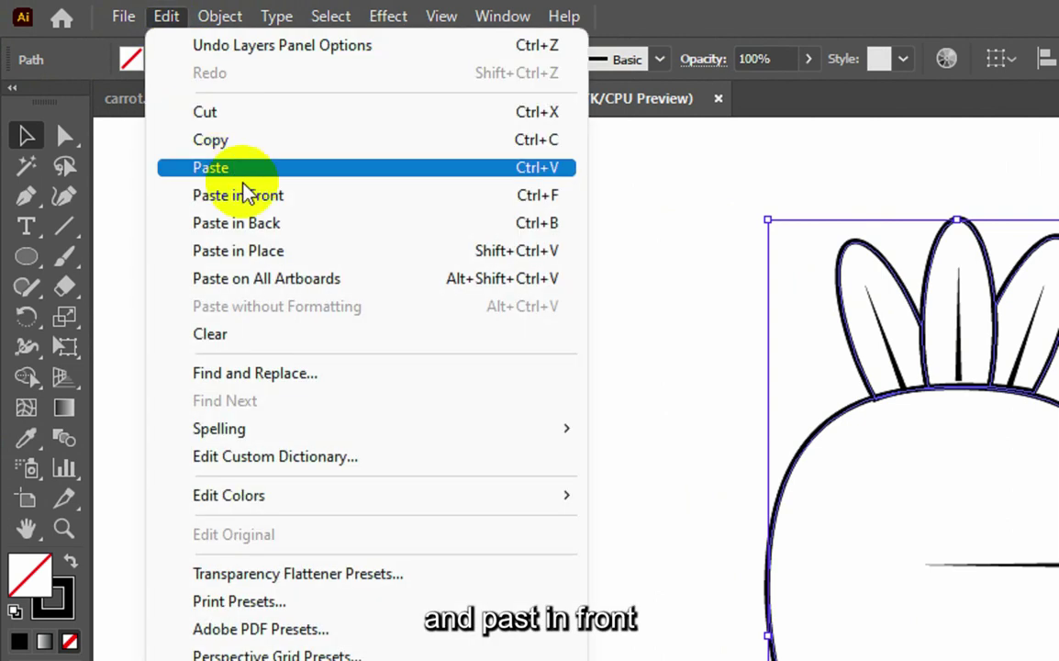
pyautogui.click(253, 196)
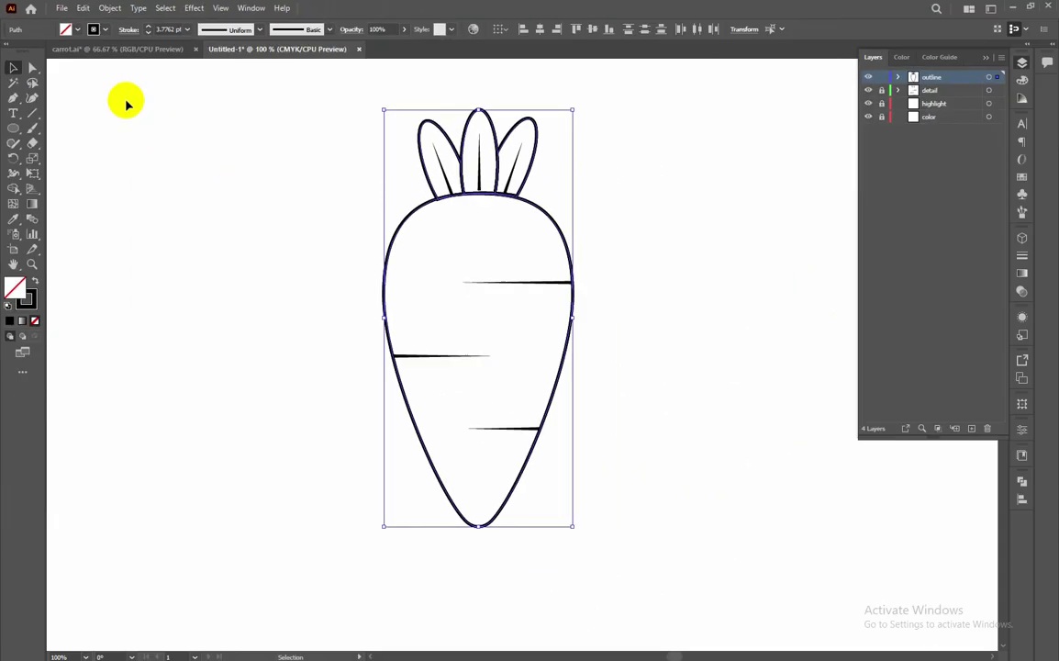
# - Move the grouped outline copy into the color layer, lock the outline layer and clear the selection
pyautogui.click(899, 77)
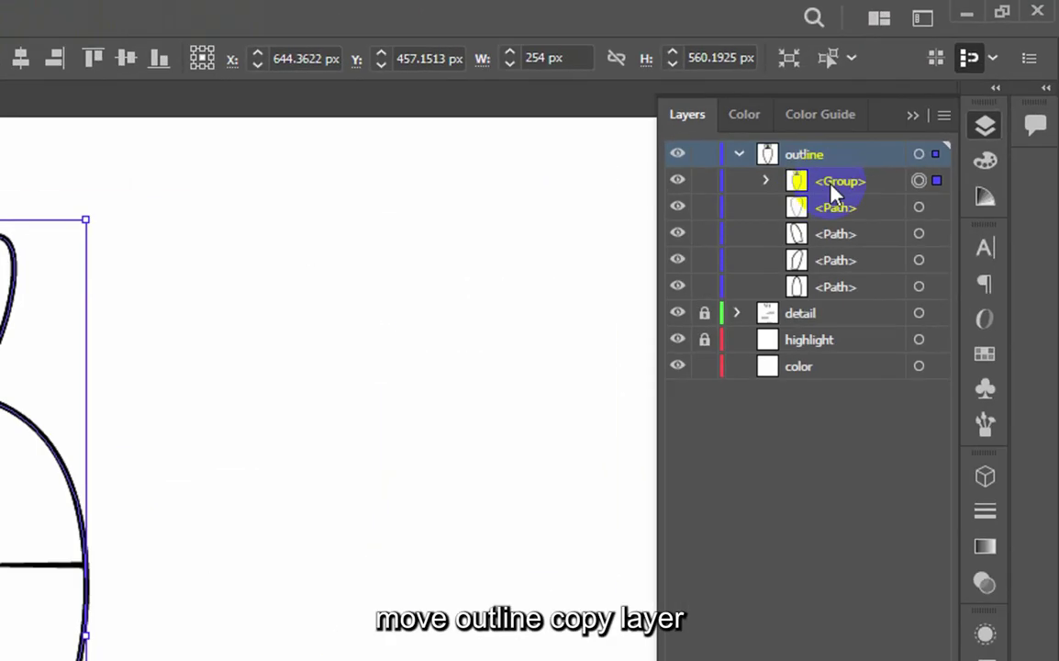
pyautogui.click(955, 93)
pyautogui.moveTo(855, 190); pyautogui.dragTo(820, 342)
pyautogui.click(736, 154)
pyautogui.click(704, 155)
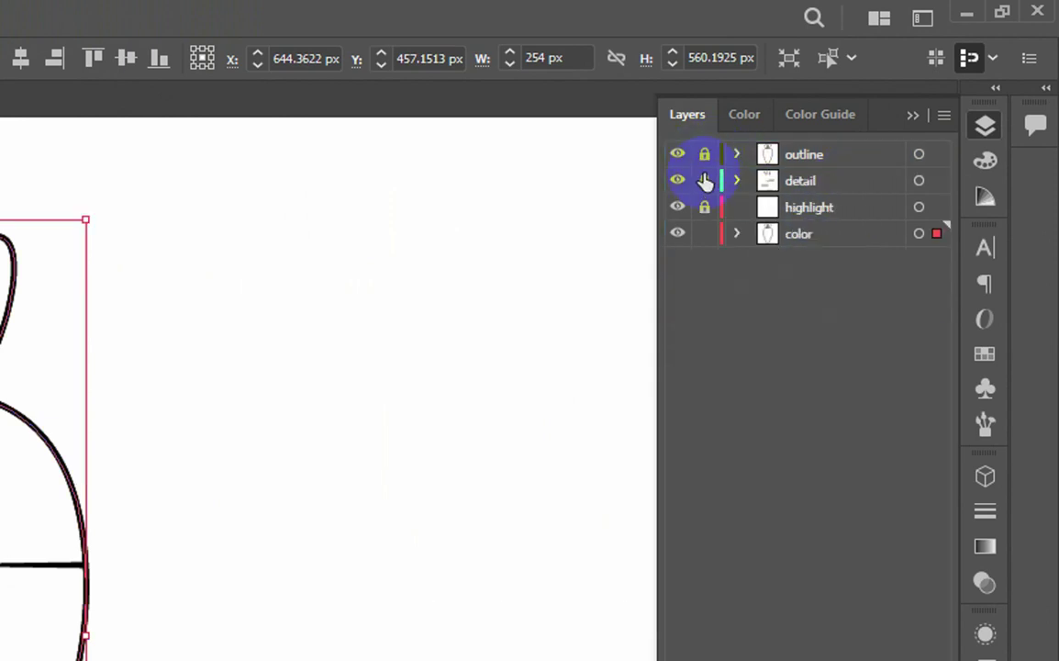
pyautogui.click(537, 244)
pyautogui.click(780, 343)
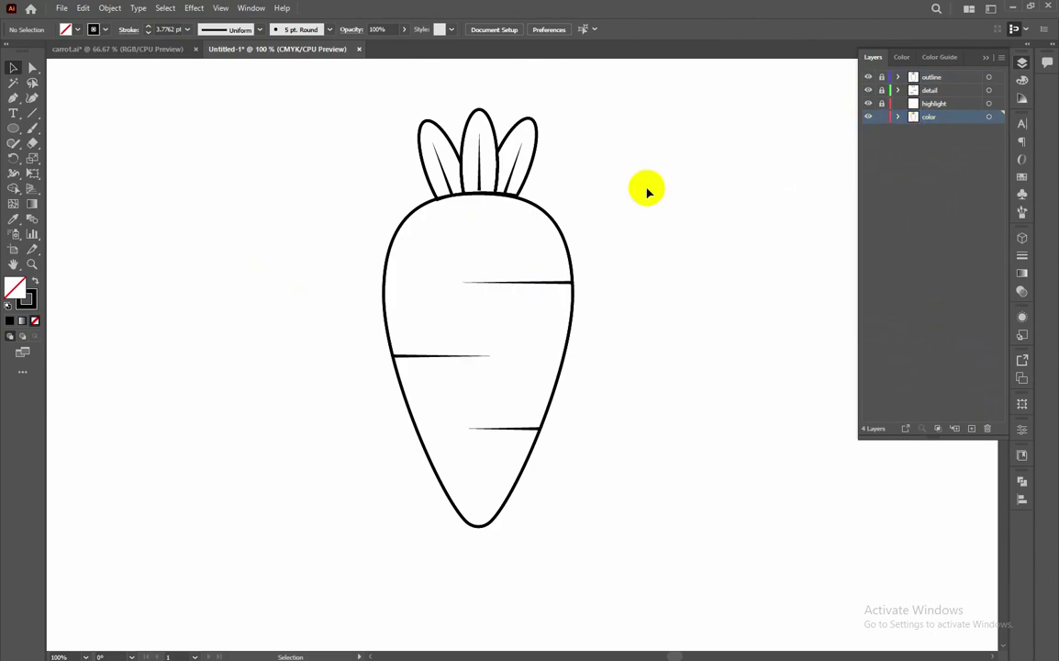
# - Hide the detail layer and ungroup the carrot copy in the color layer
pyautogui.moveTo(598, 90); pyautogui.dragTo(576, 371)
pyautogui.click(868, 90)
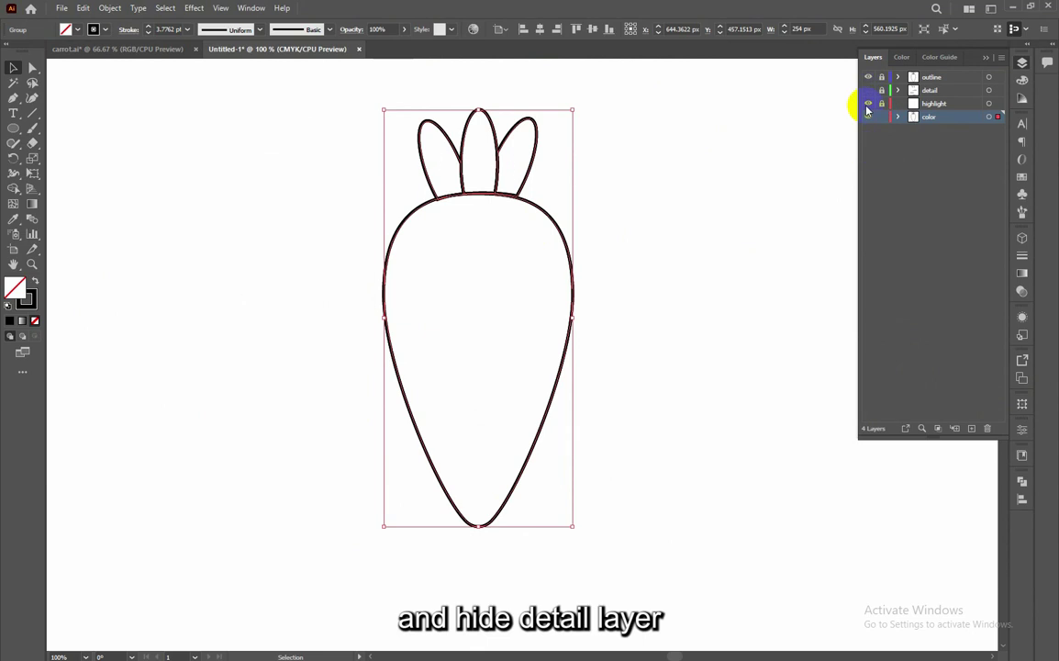
pyautogui.click(583, 194)
pyautogui.click(557, 227)
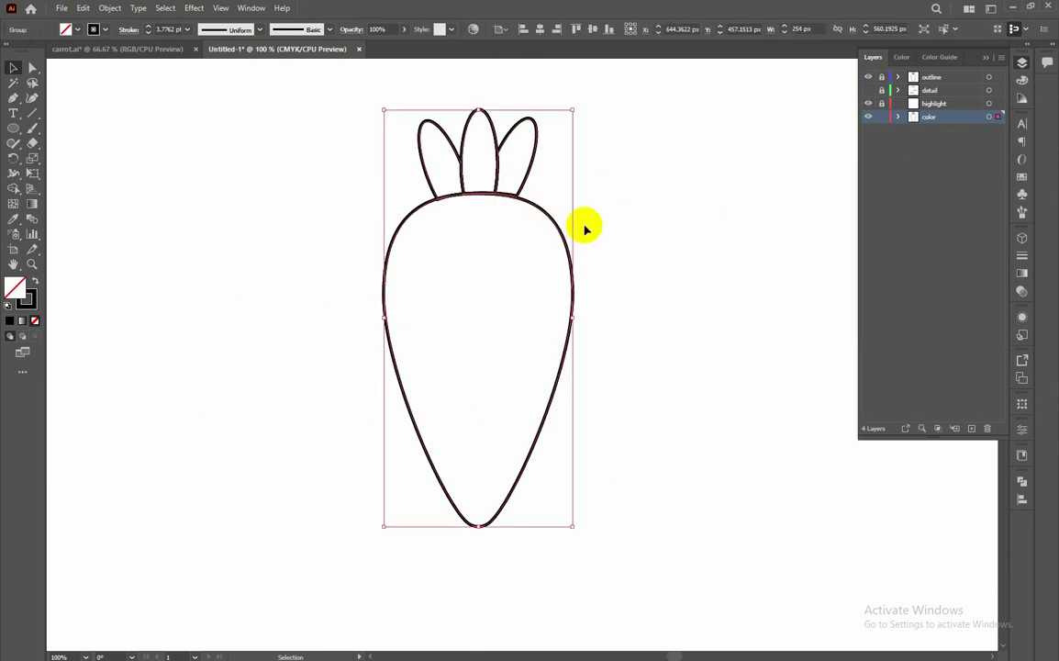
pyautogui.rightClick(467, 272)
pyautogui.click(544, 381)
# - Fill the carrot body with the orange-red swatch and the three leaves with the green swatch
pyautogui.click(553, 298)
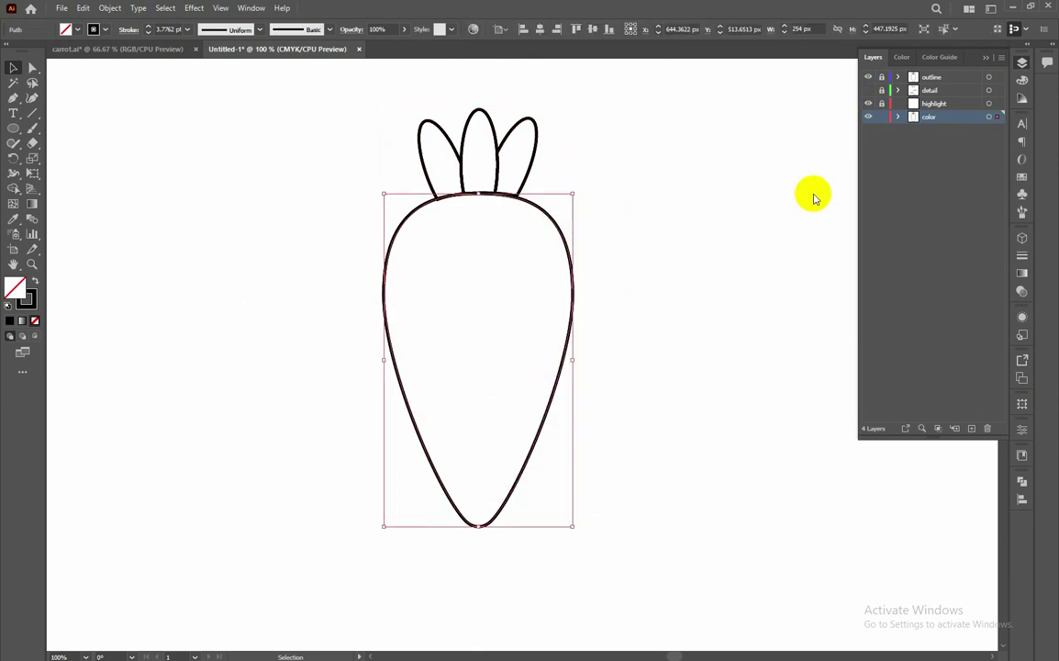
pyautogui.click(1021, 178)
pyautogui.click(877, 216)
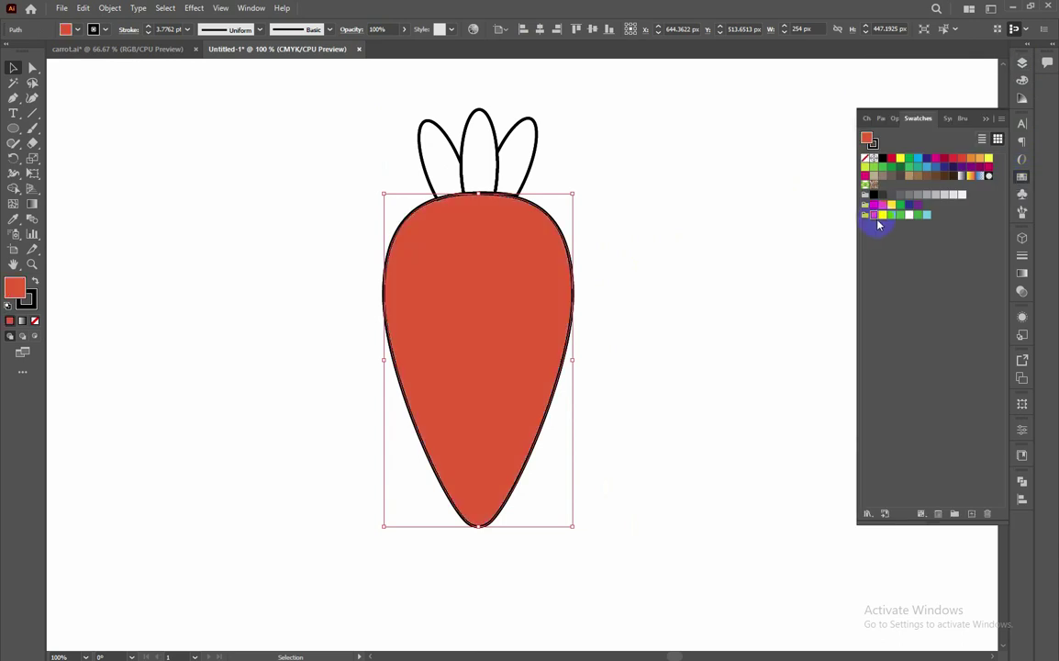
pyautogui.moveTo(620, 99); pyautogui.dragTo(415, 167)
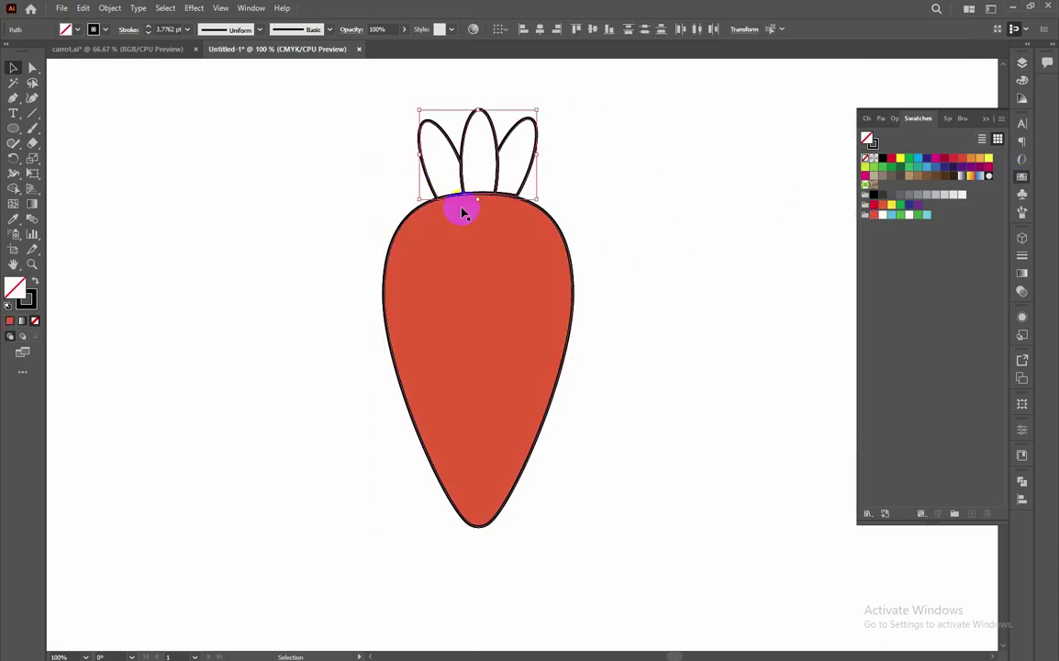
pyautogui.click(901, 216)
pyautogui.click(715, 221)
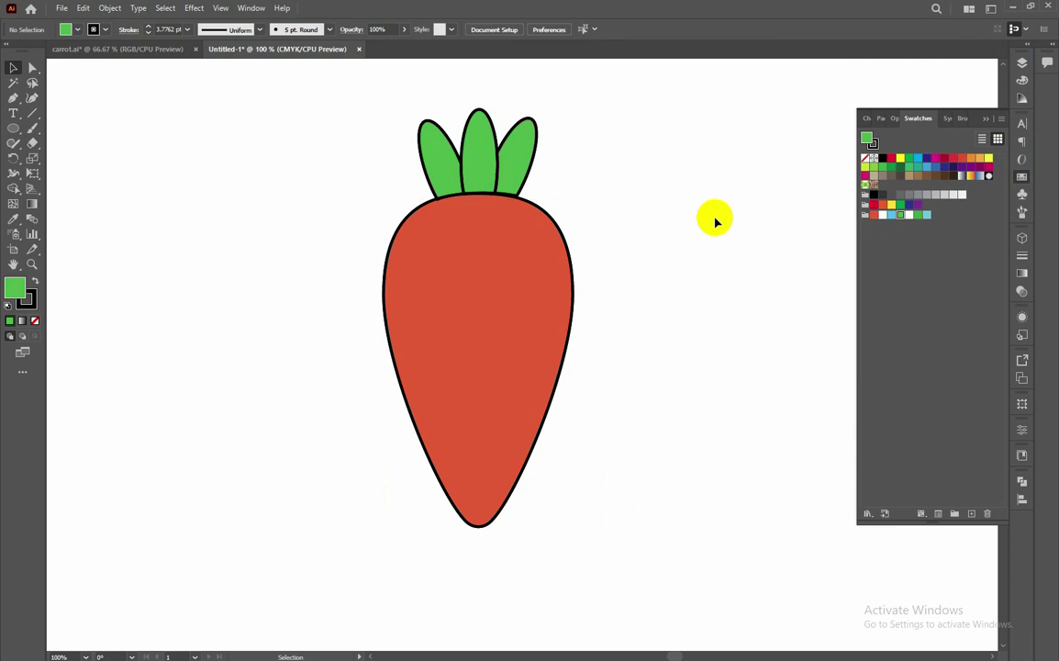
# - Show the detail layer and make the unlocked highlight layer active, with the color layer locked
pyautogui.click(1021, 64)
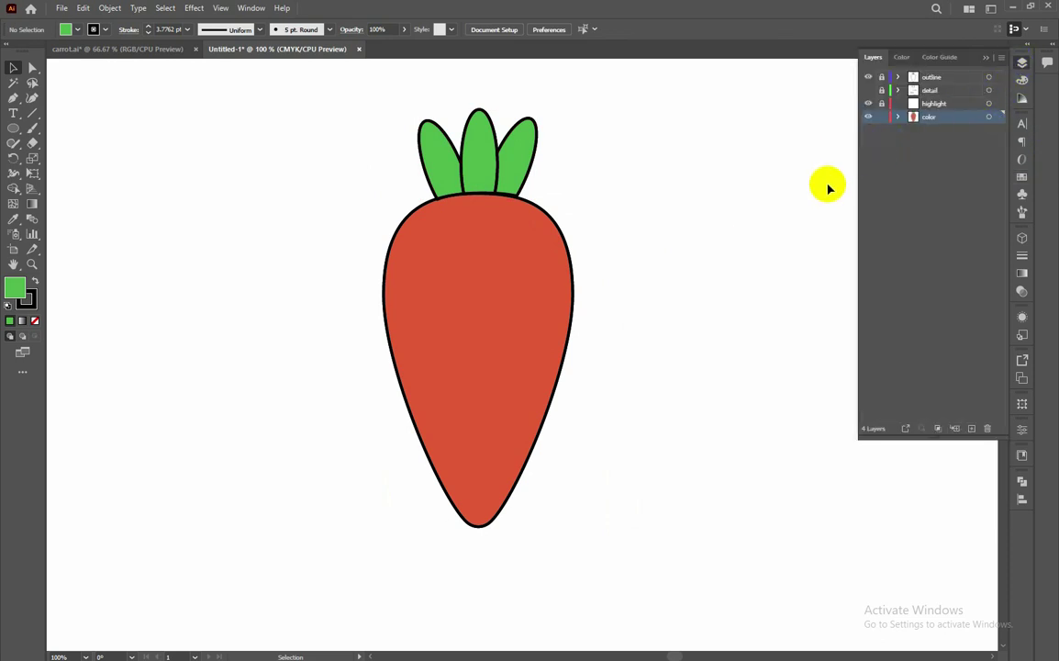
pyautogui.click(868, 90)
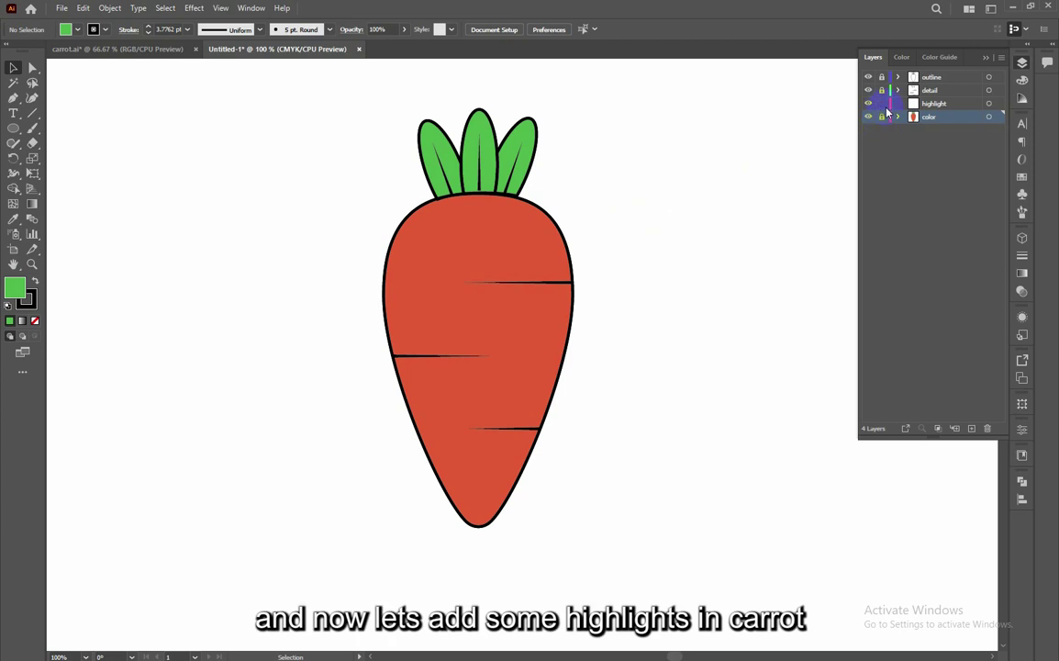
pyautogui.click(927, 105)
pyautogui.click(923, 108)
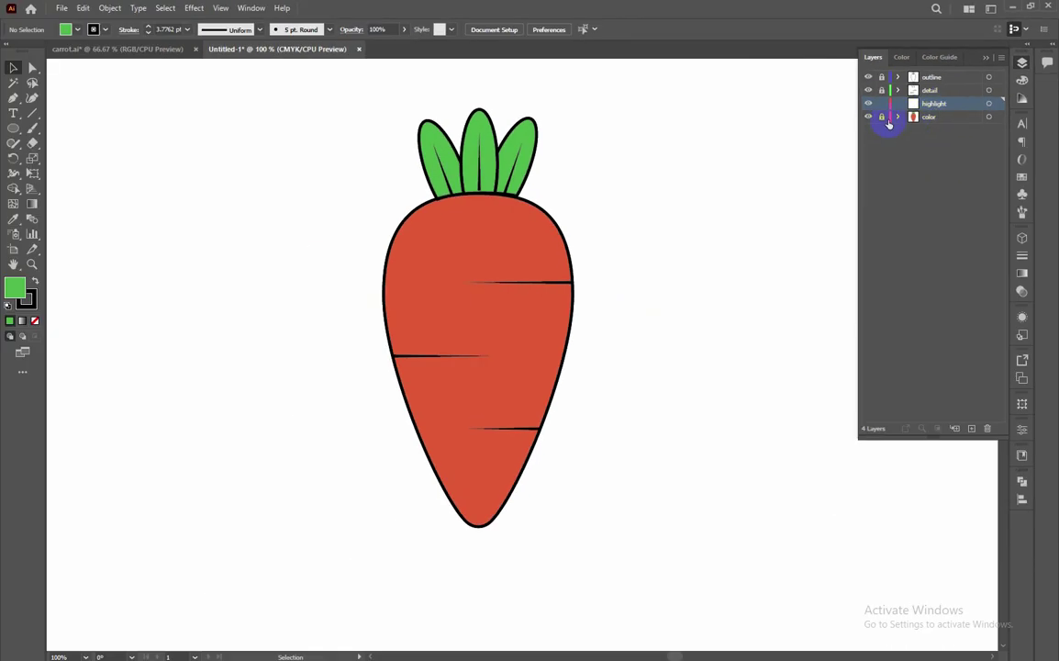
pyautogui.click(883, 117)
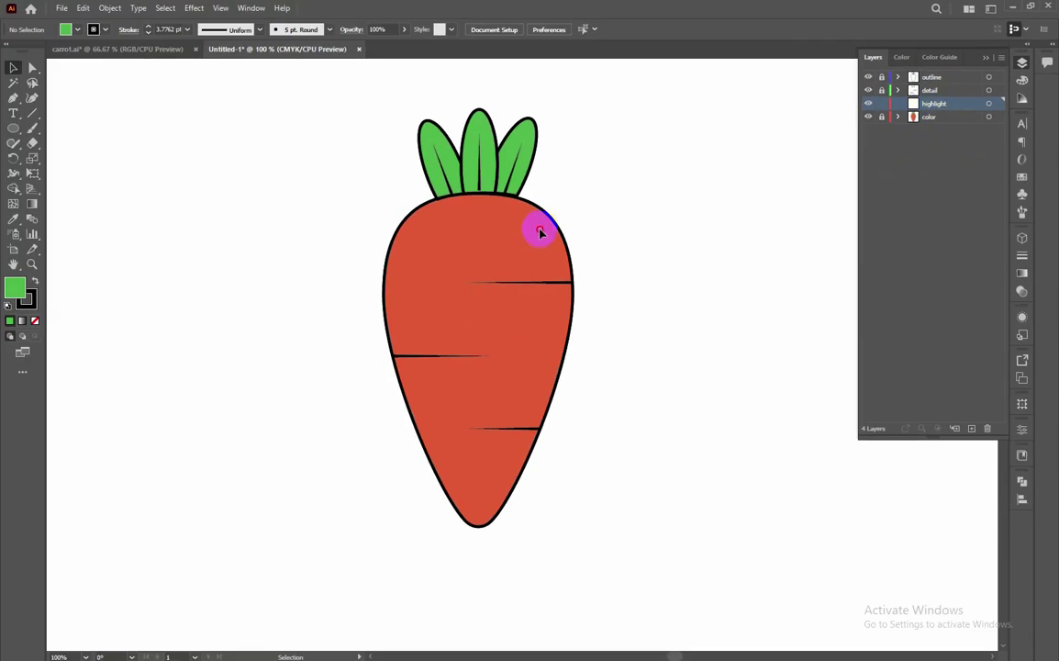
# - Draw a closed Pen shape over the carrot body's right side, curving from the leaf base to the tip and extending beyond the outline
pyautogui.press('p')
pyautogui.click(509, 196)
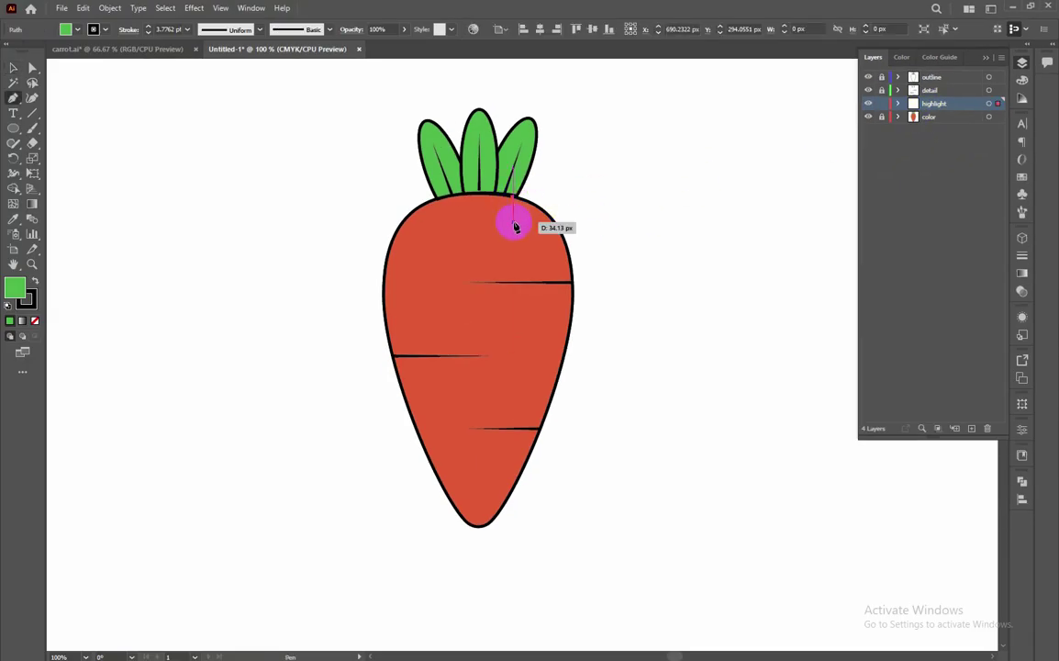
pyautogui.click(478, 526)
pyautogui.moveTo(478, 529); pyautogui.dragTo(407, 643)
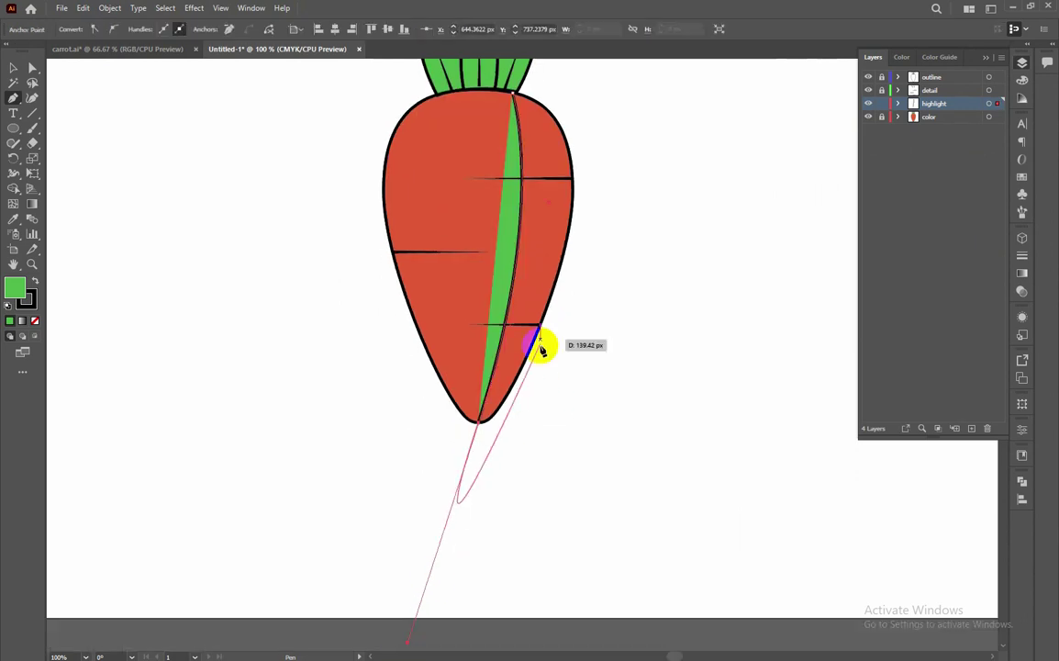
pyautogui.moveTo(566, 351); pyautogui.dragTo(602, 466)
pyautogui.click(480, 546)
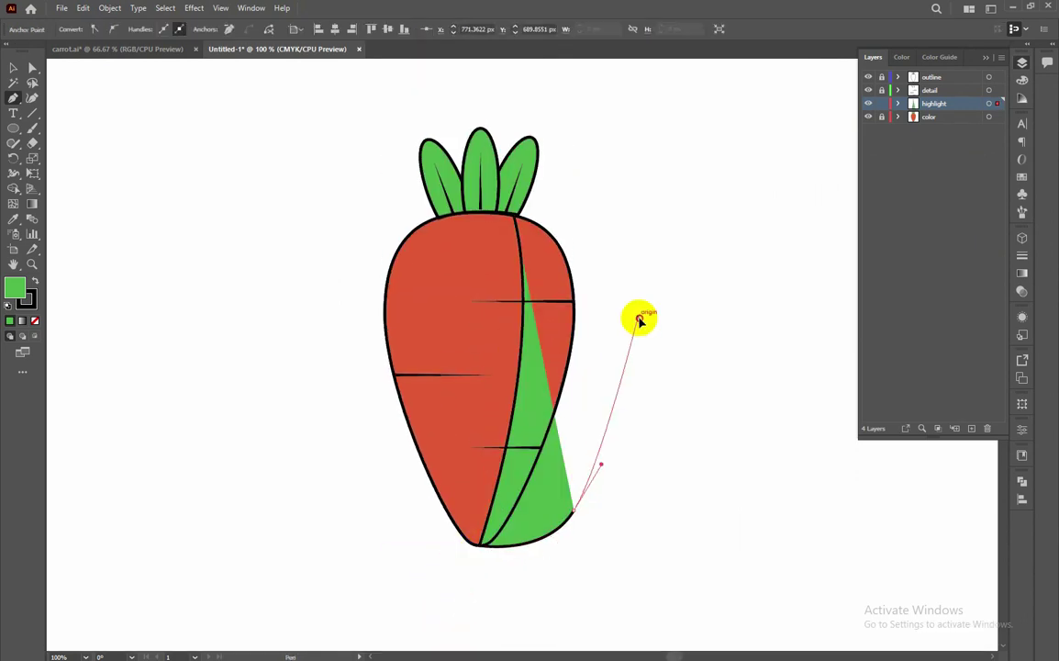
pyautogui.click(638, 316)
pyautogui.click(580, 205)
pyautogui.moveTo(520, 219); pyautogui.dragTo(542, 255)
# - Unlock the color layer and trim the part of the new shape outside the carrot body with the Shape Builder
pyautogui.click(881, 117)
pyautogui.press('v')
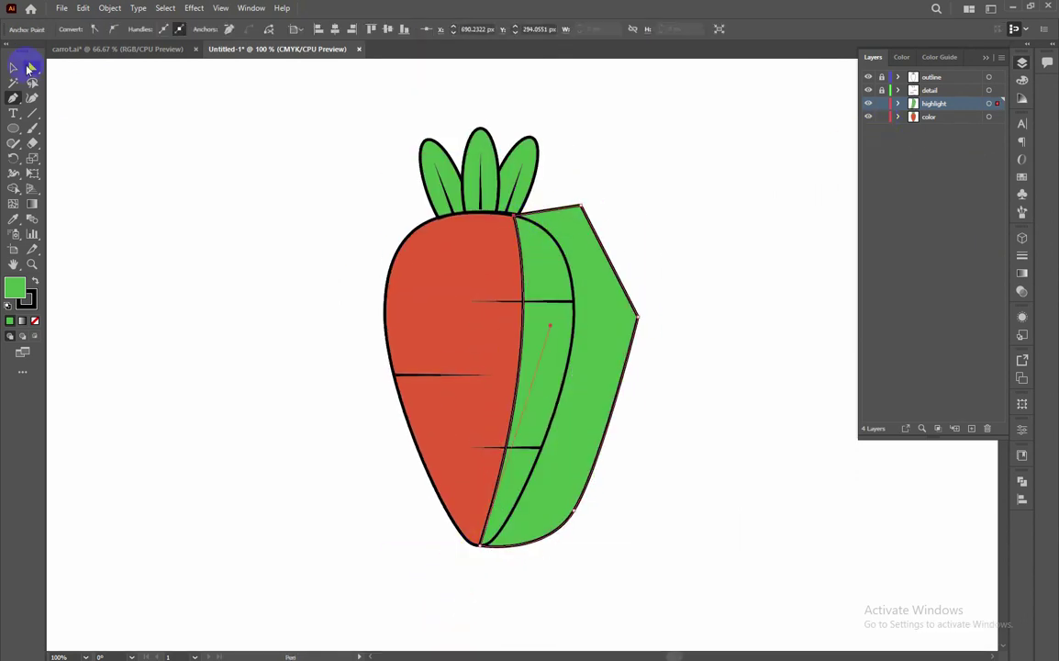
pyautogui.keyDown('shift'); pyautogui.click(466, 272); pyautogui.keyUp('shift')
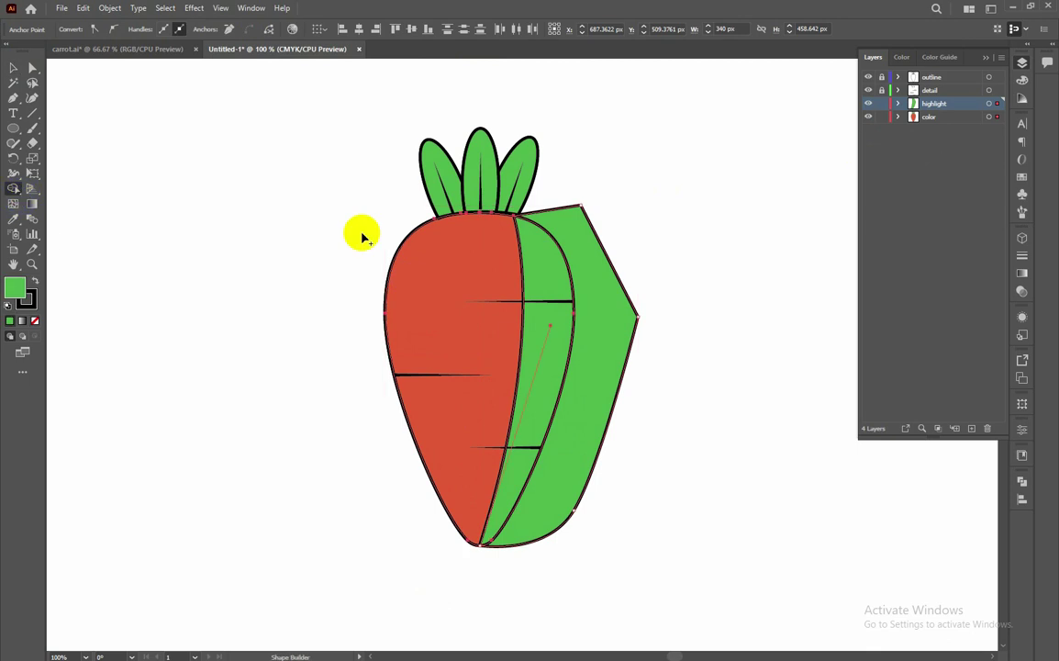
pyautogui.keyDown('alt'); pyautogui.click(632, 310); pyautogui.keyUp('alt')
# - Match the trimmed shape's fill to the carrot body's orange-red and remove its stroke
pyautogui.press('i')
pyautogui.click(487, 255)
pyautogui.click(27, 300)
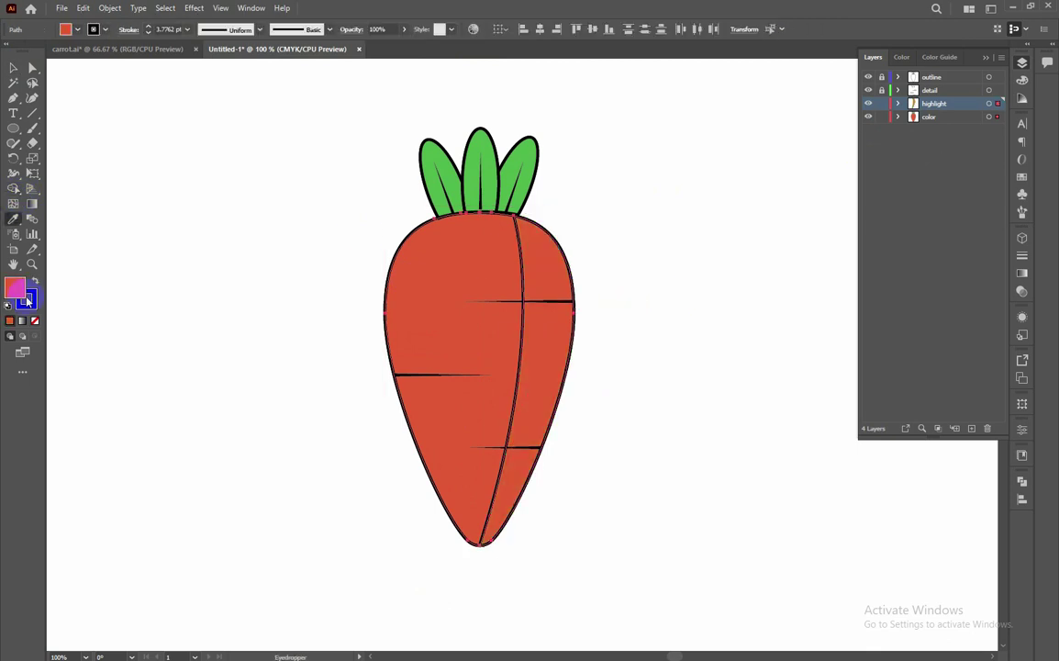
pyautogui.doubleClick(13, 286)
pyautogui.click(438, 368)
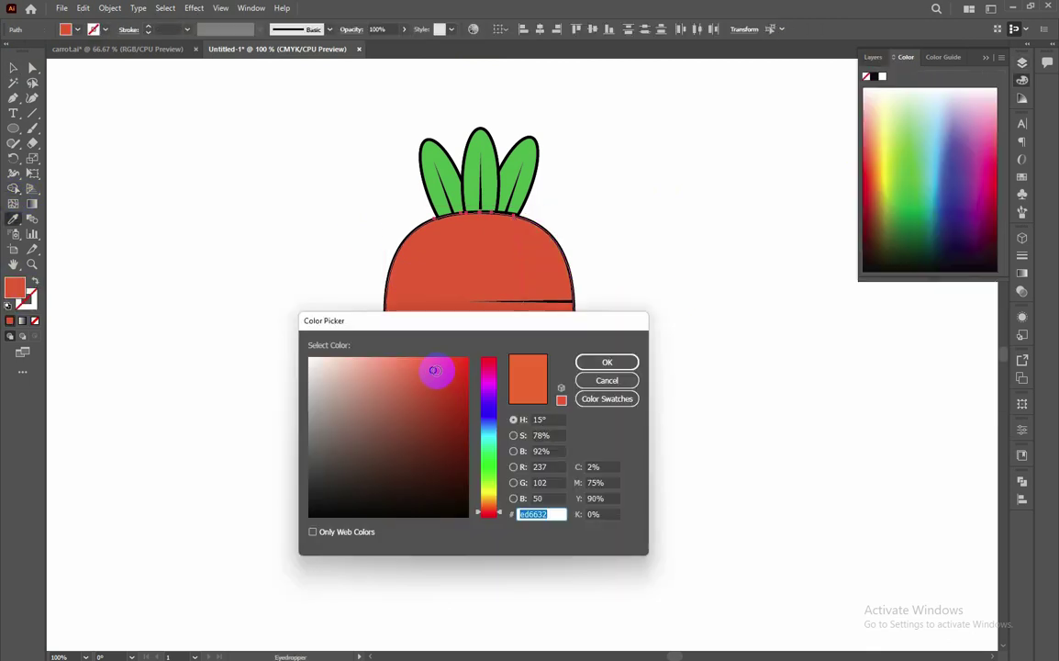
pyautogui.press('Return')
# - Give the right-side body shading a deeper red fill and 43% opacity, then clear the selection
pyautogui.click(13, 67)
pyautogui.click(534, 255)
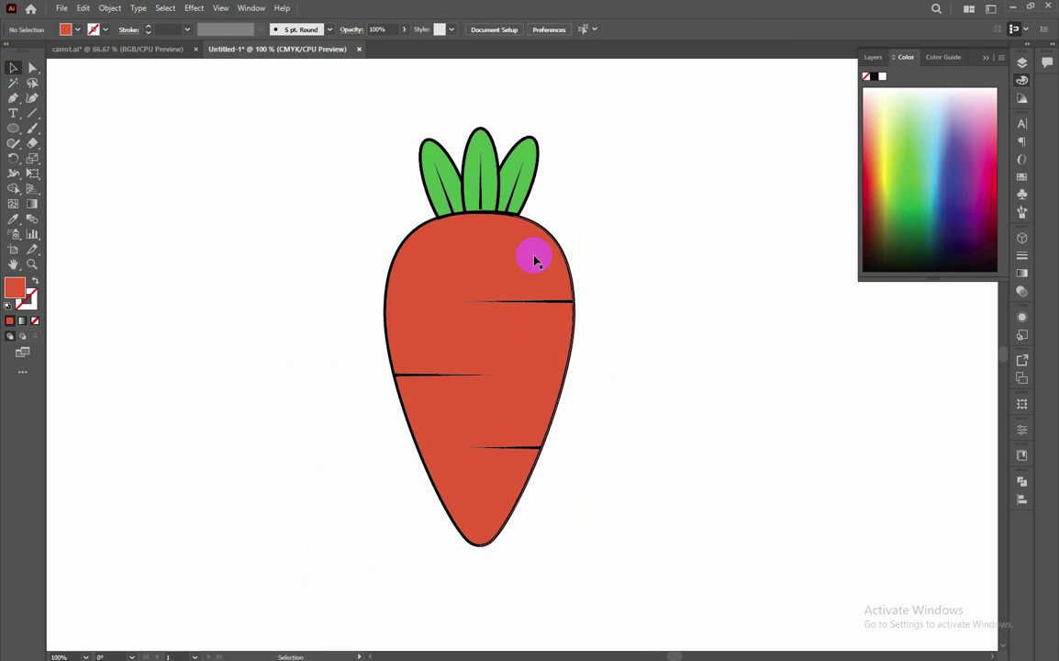
pyautogui.doubleClick(13, 286)
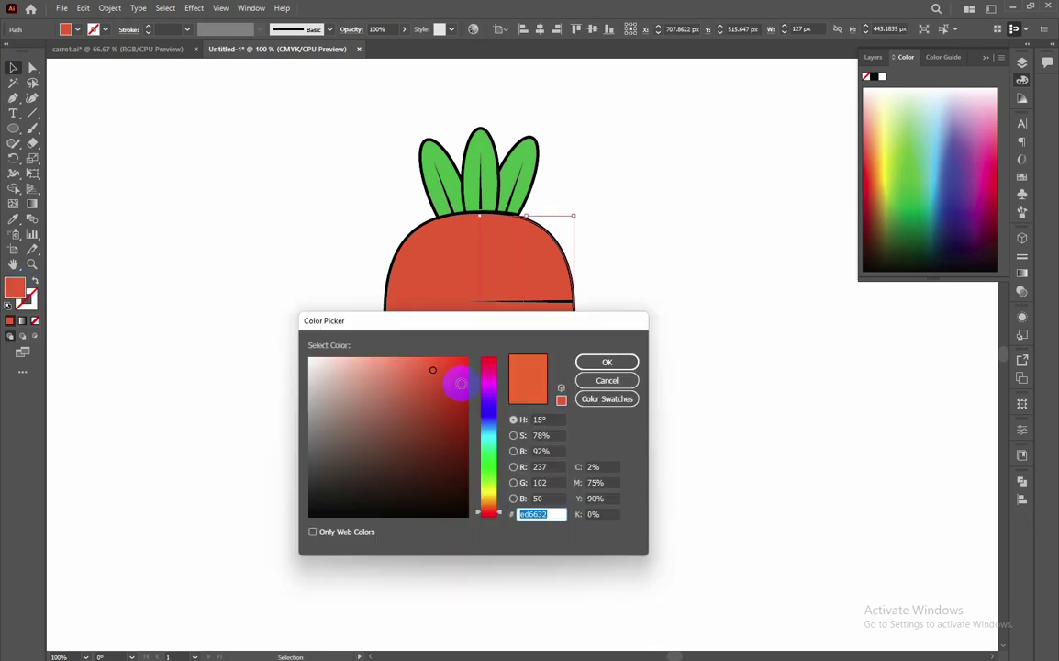
pyautogui.click(440, 375)
pyautogui.click(608, 361)
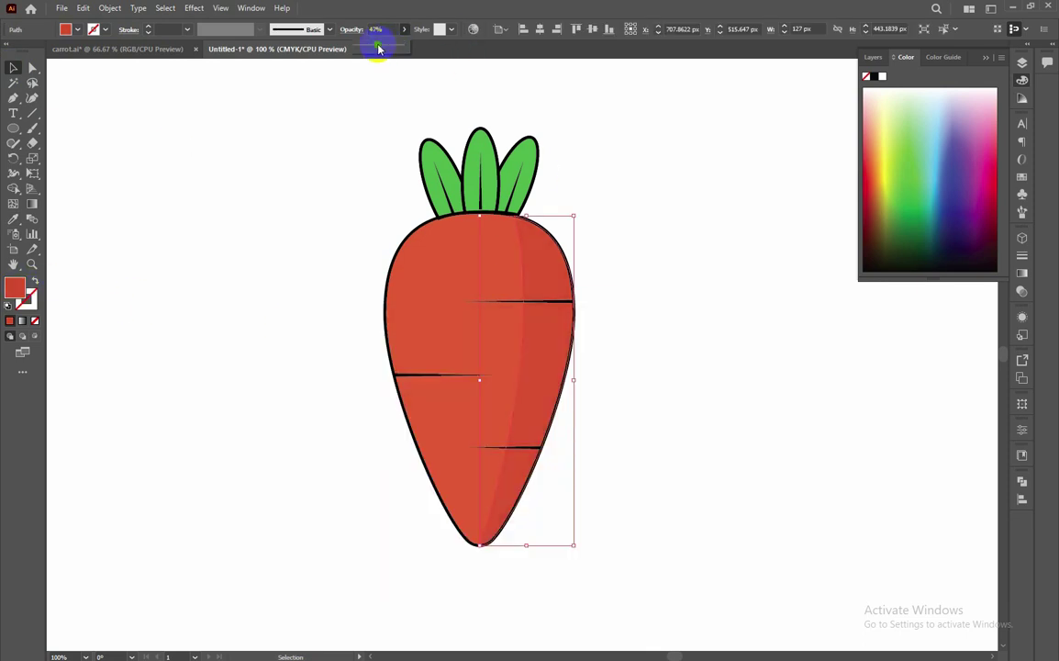
pyautogui.moveTo(378, 49); pyautogui.dragTo(375, 48)
pyautogui.click(853, 197)
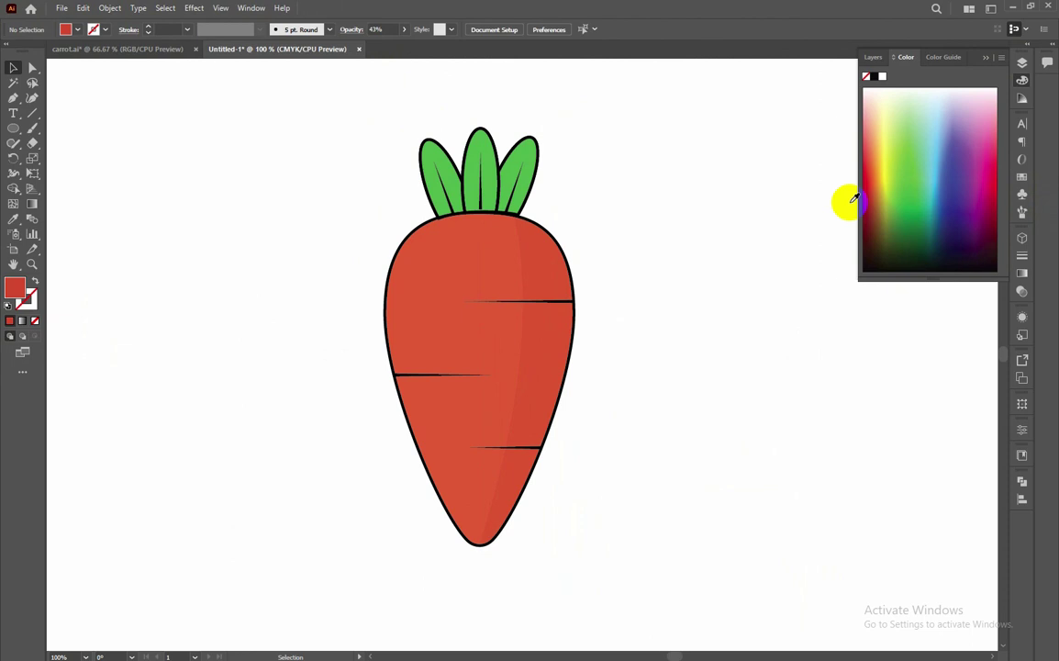
# - Draw a closed Pen shape in the highlight layer covering the right half of the right leaf
pyautogui.click(1022, 64)
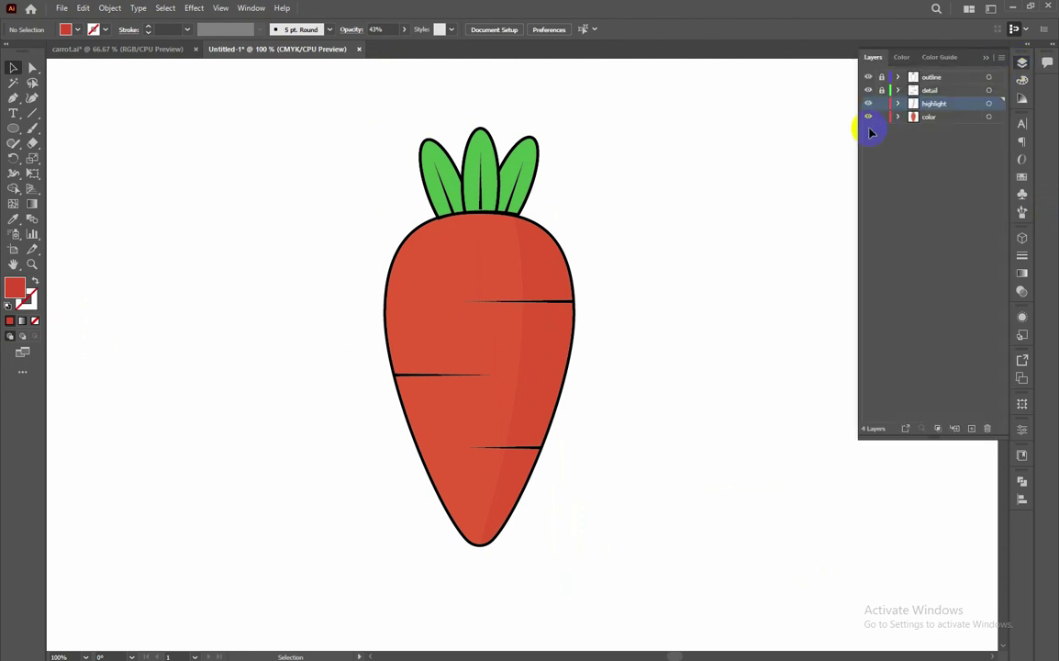
pyautogui.press('p')
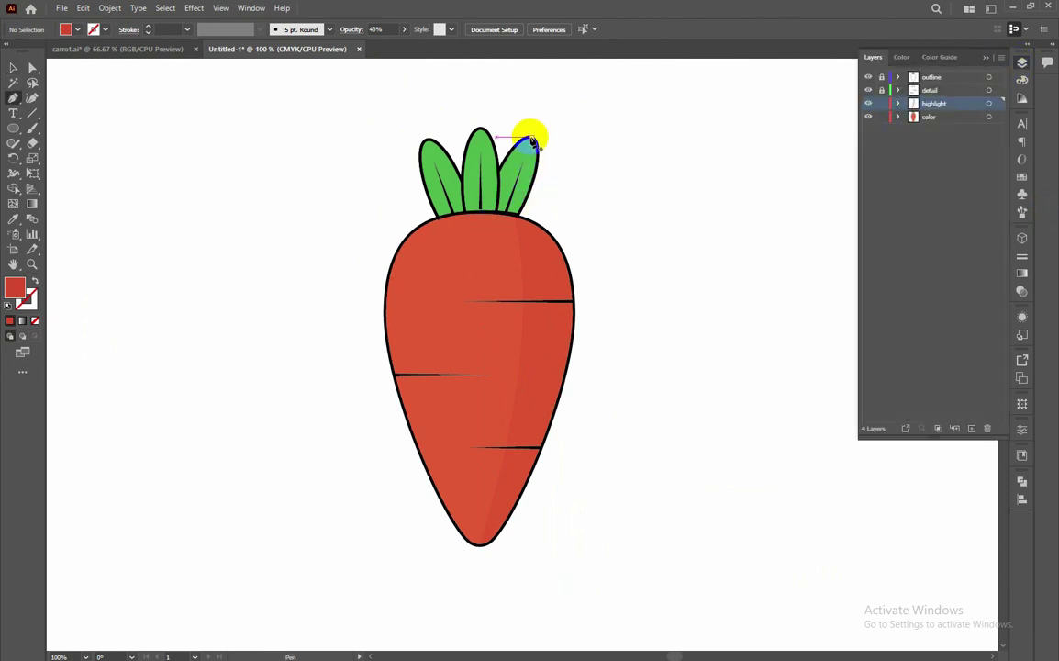
pyautogui.click(531, 138)
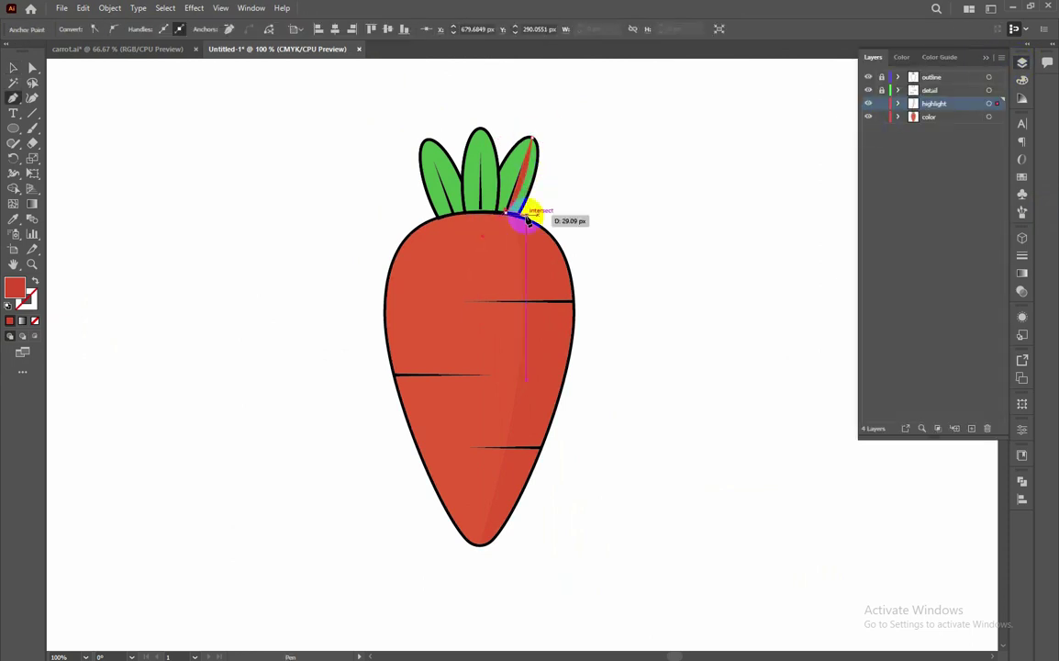
pyautogui.click(511, 215)
pyautogui.click(508, 213)
pyautogui.click(527, 214)
pyautogui.click(552, 176)
pyautogui.click(546, 150)
pyautogui.click(531, 138)
# - Sample the leaf green for the right leaf's shading shape, remove its stroke and darken the fill
pyautogui.press('i')
pyautogui.click(516, 175)
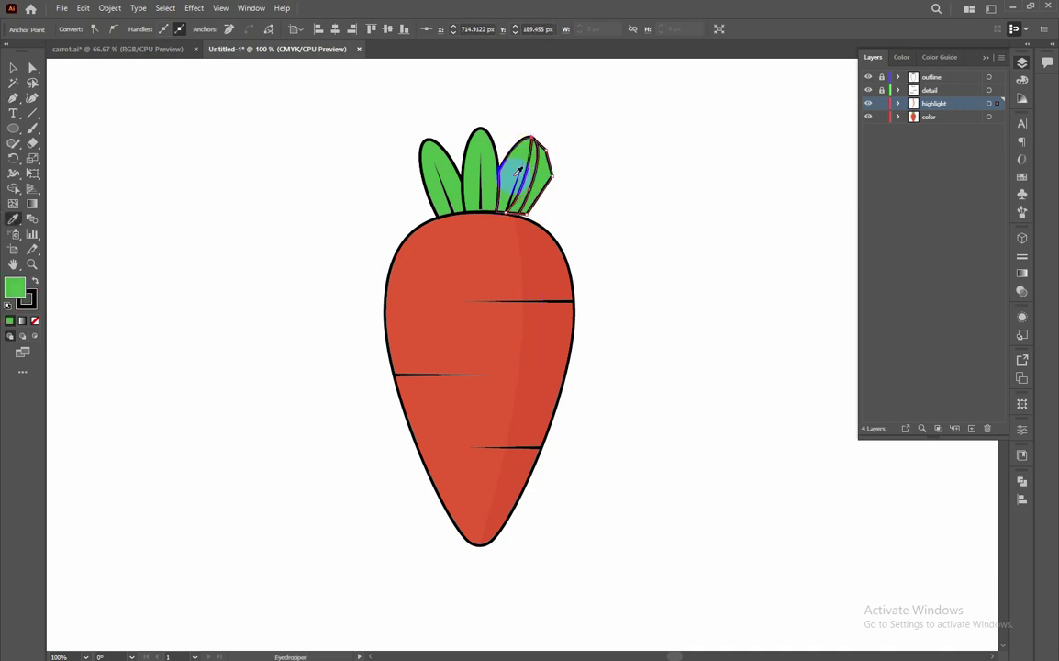
pyautogui.doubleClick(15, 289)
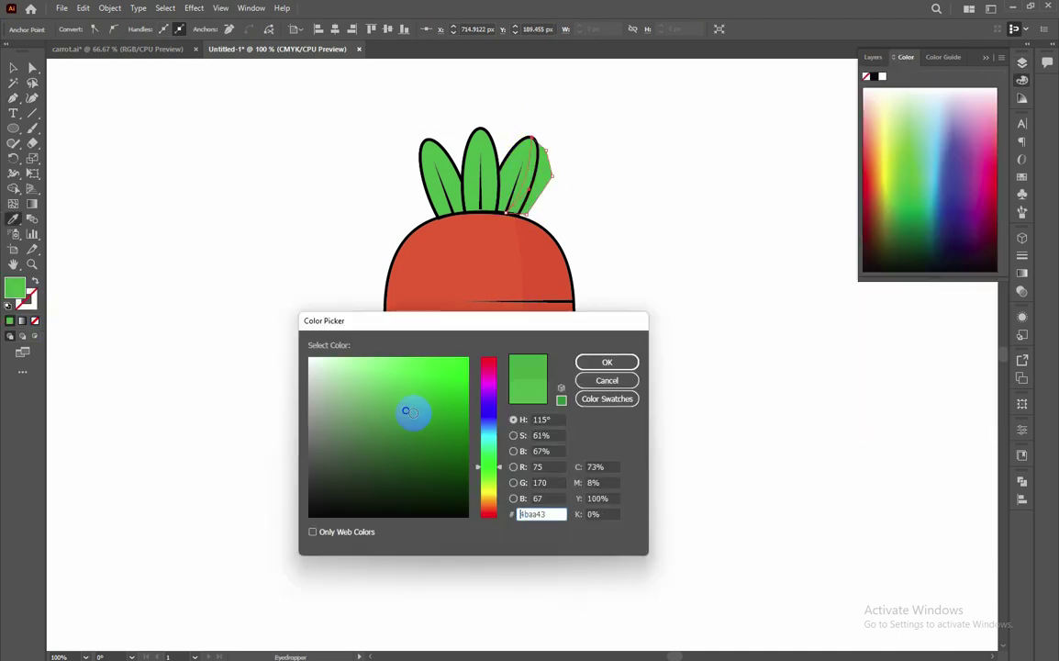
pyautogui.press('Return')
# - Trim the right leaf's shading to the leaf outline with the Shape Builder and clear the selection
pyautogui.press('v')
pyautogui.keyDown('shift'); pyautogui.click(527, 158); pyautogui.keyUp('shift')
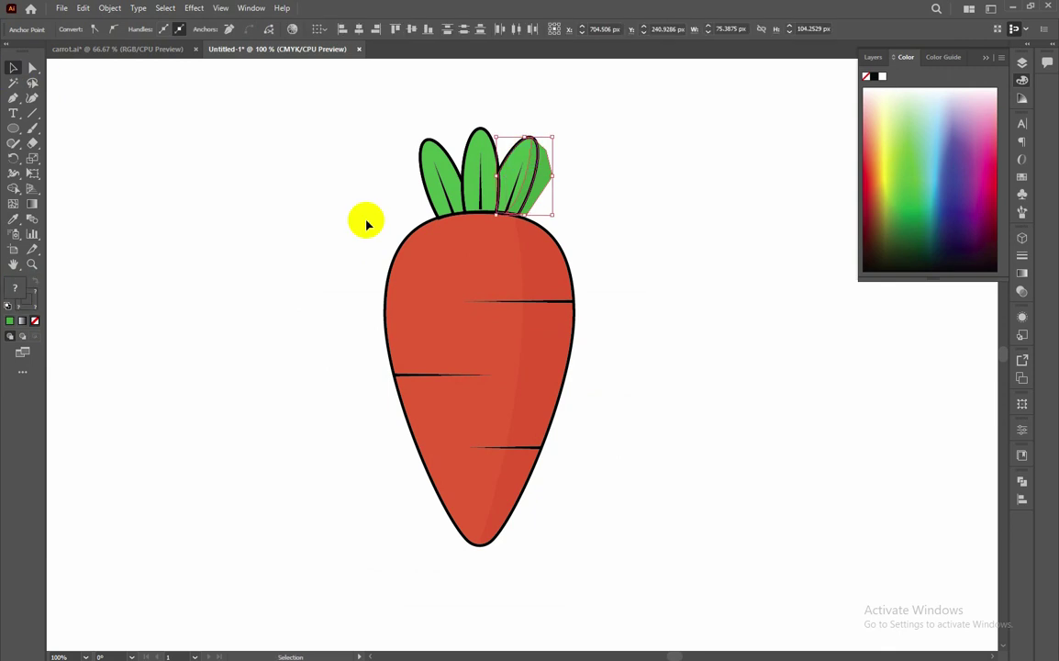
pyautogui.click(13, 189)
pyautogui.keyDown('alt'); pyautogui.click(551, 166); pyautogui.keyUp('alt')
pyautogui.click(13, 67)
pyautogui.click(75, 105)
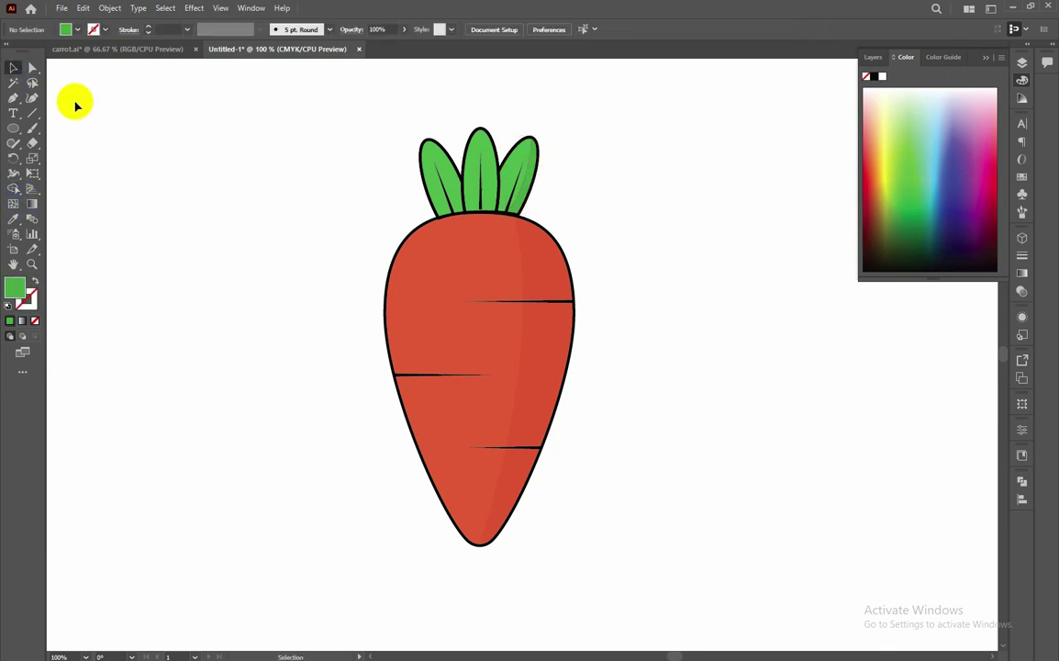
# - Draw a darker green shading shape with the Pen tool over the right half of the middle leaf
pyautogui.press('p')
pyautogui.click(480, 129)
pyautogui.moveTo(481, 213); pyautogui.dragTo(467, 241)
pyautogui.click(481, 213)
pyautogui.click(497, 210)
pyautogui.moveTo(480, 128); pyautogui.dragTo(456, 129)
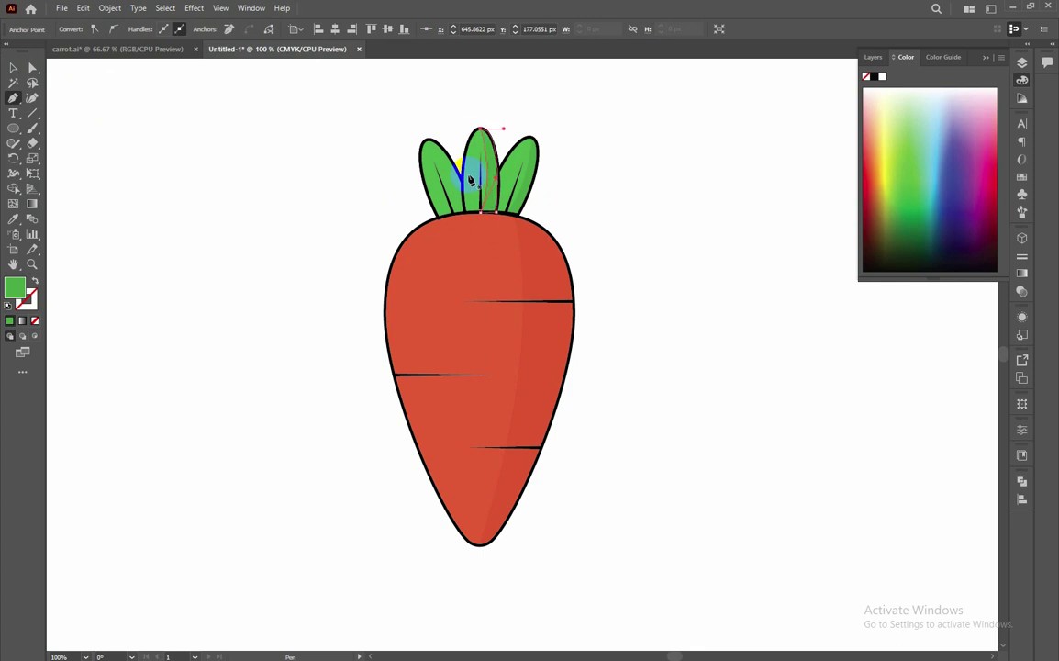
# - Draw a matching dark green Pen shape over the right half of the left leaf and clear the selection
pyautogui.click(427, 140)
pyautogui.moveTo(454, 220); pyautogui.dragTo(418, 162)
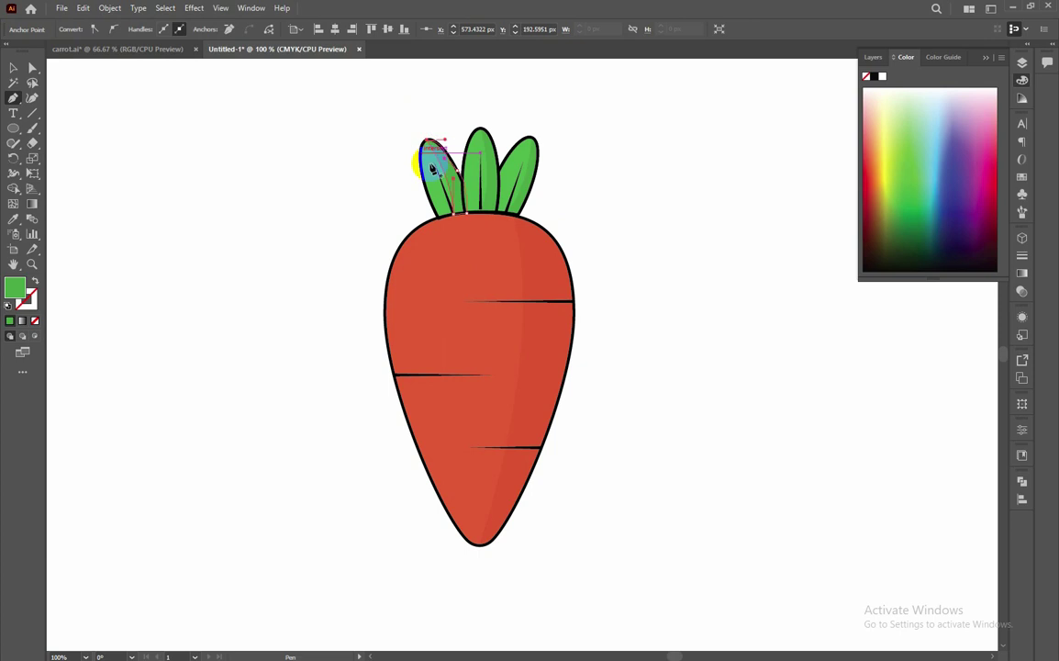
pyautogui.moveTo(464, 212); pyautogui.dragTo(438, 139)
pyautogui.click(451, 158)
pyautogui.click(13, 68)
pyautogui.click(102, 110)
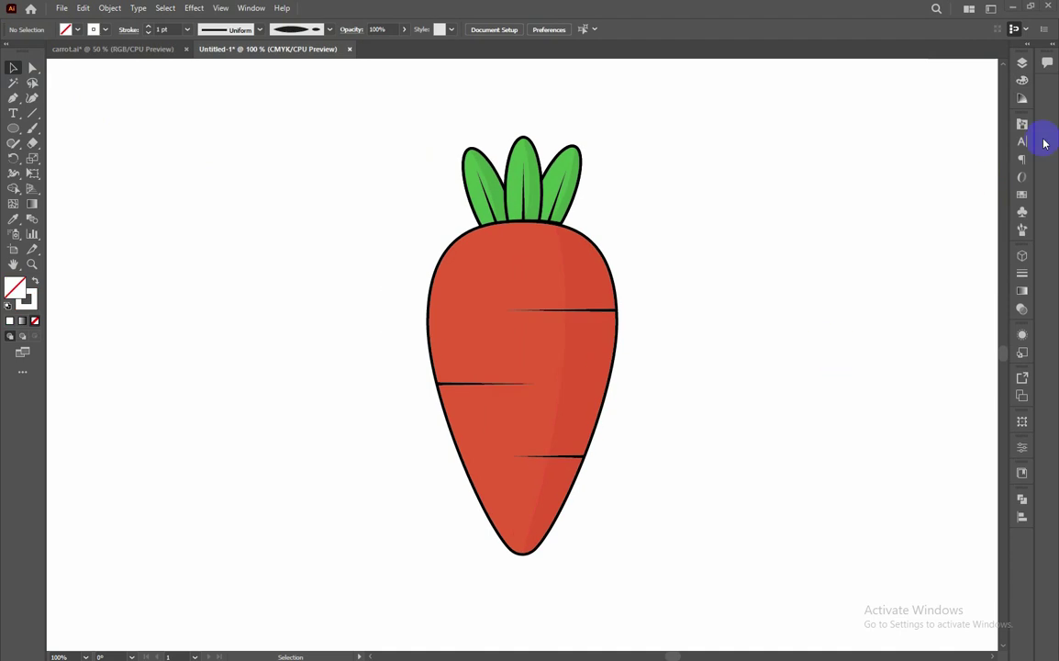
# - Paint white 1 pt highlight strokes along the left side of all three leaves with the tapered art brush ending in a dot
pyautogui.click(1020, 126)
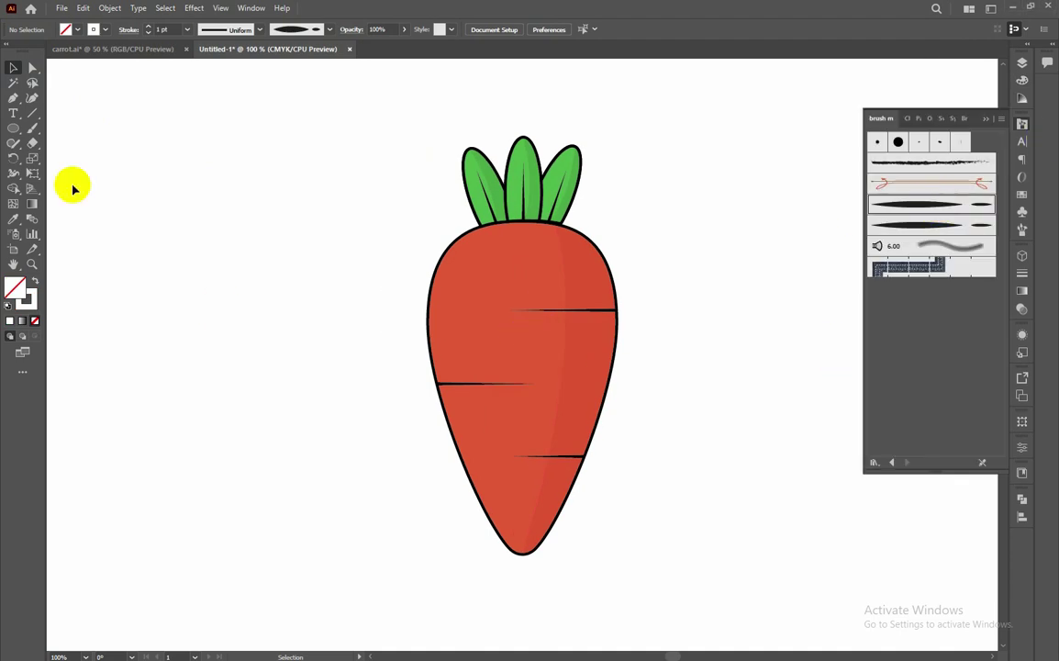
pyautogui.click(32, 127)
pyautogui.hotkey('ctrl', '+')
pyautogui.hotkey('ctrl', '+')
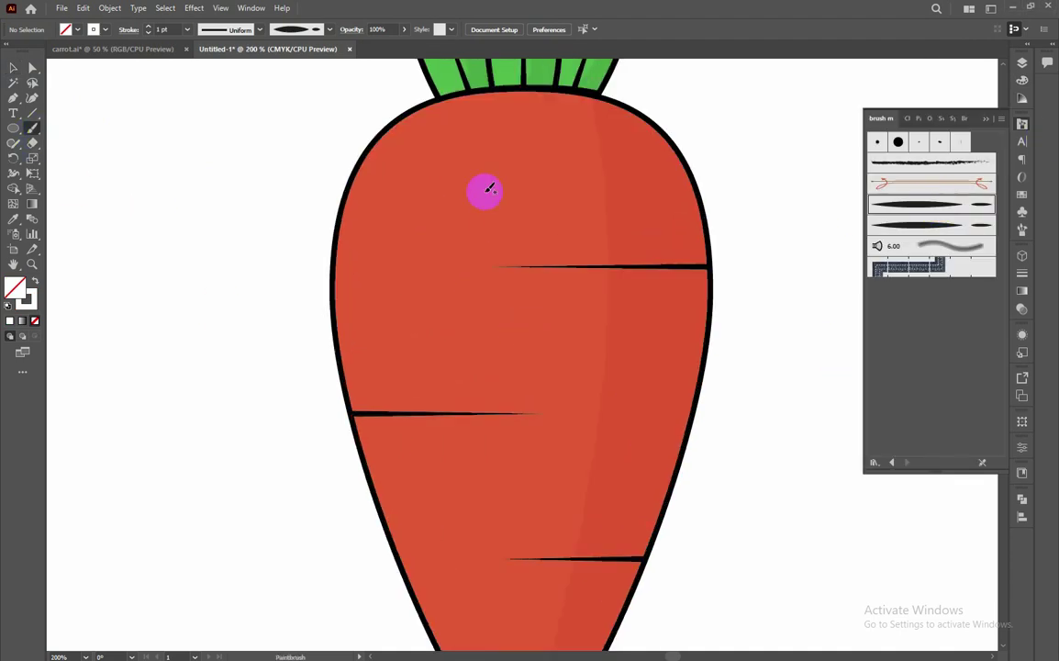
pyautogui.moveTo(495, 141); pyautogui.dragTo(528, 403)
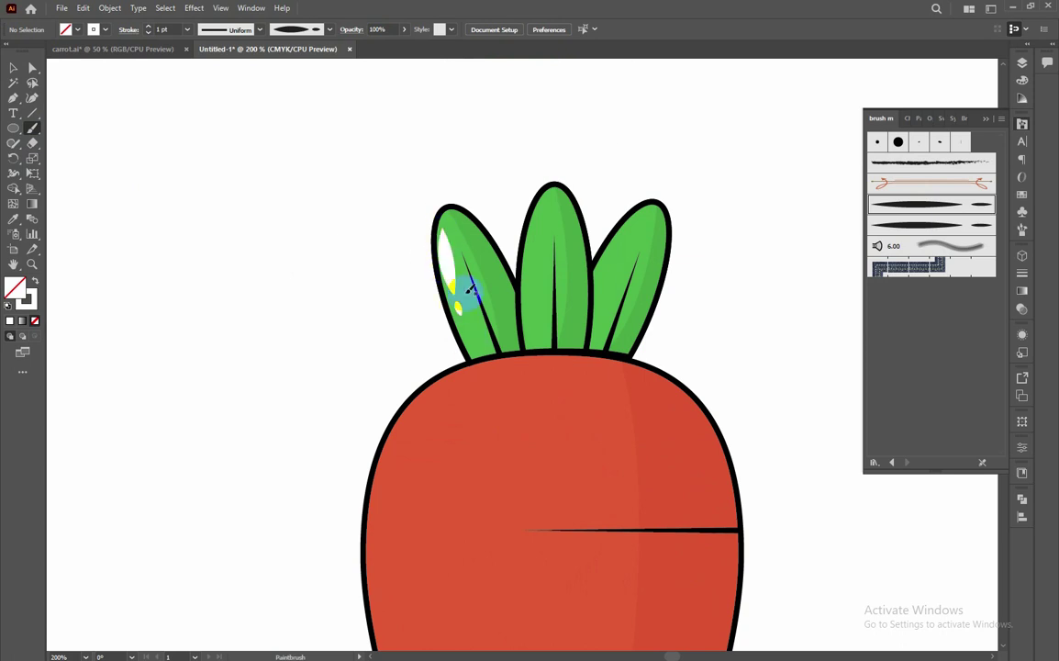
pyautogui.moveTo(545, 218); pyautogui.dragTo(535, 278)
pyautogui.moveTo(535, 286); pyautogui.dragTo(535, 299)
pyautogui.moveTo(613, 270); pyautogui.dragTo(602, 307)
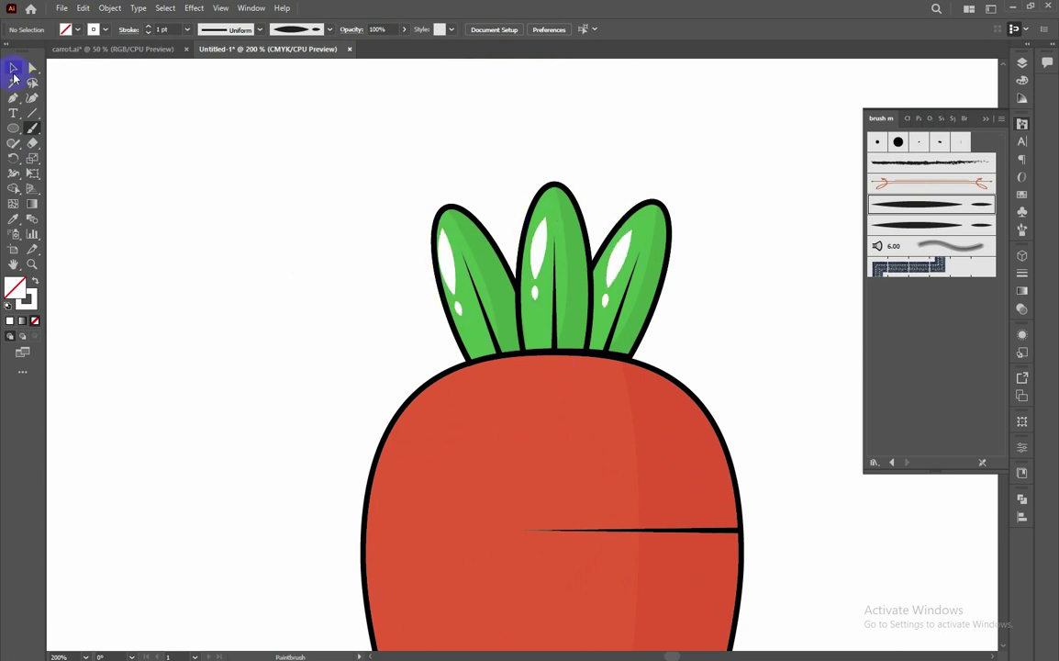
# - Set the three leaf highlight strokes to 0.5 pt weight and 36% opacity
pyautogui.click(13, 68)
pyautogui.click(451, 262)
pyautogui.keyDown('shift'); pyautogui.click(540, 252); pyautogui.keyUp('shift')
pyautogui.keyDown('shift'); pyautogui.click(620, 254); pyautogui.keyUp('shift')
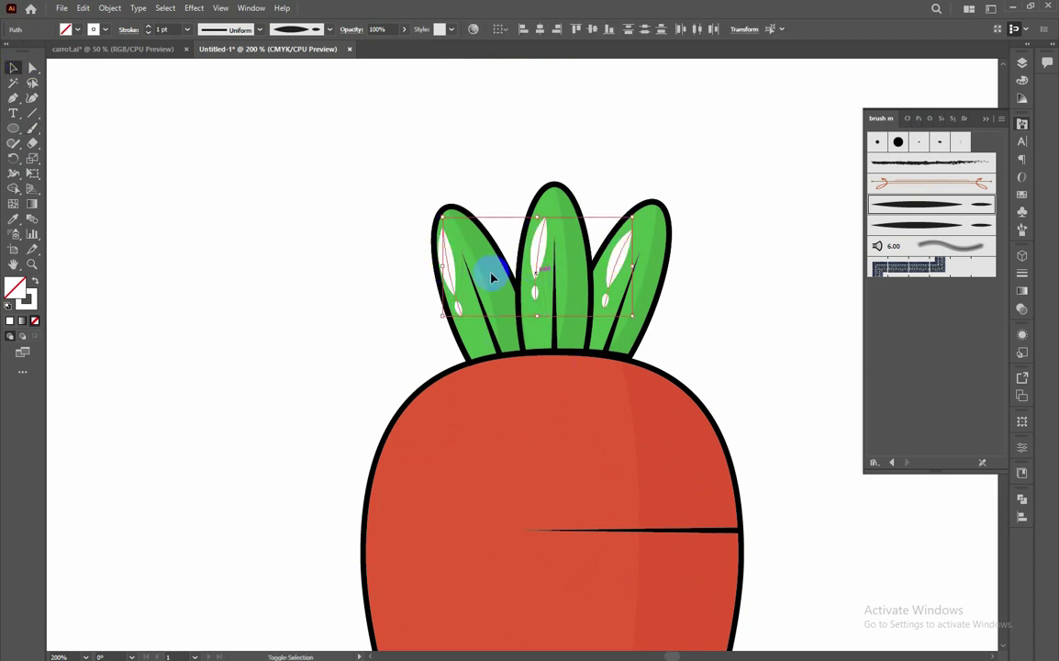
pyautogui.click(149, 33)
pyautogui.click(148, 33)
pyautogui.click(403, 30)
pyautogui.click(376, 44)
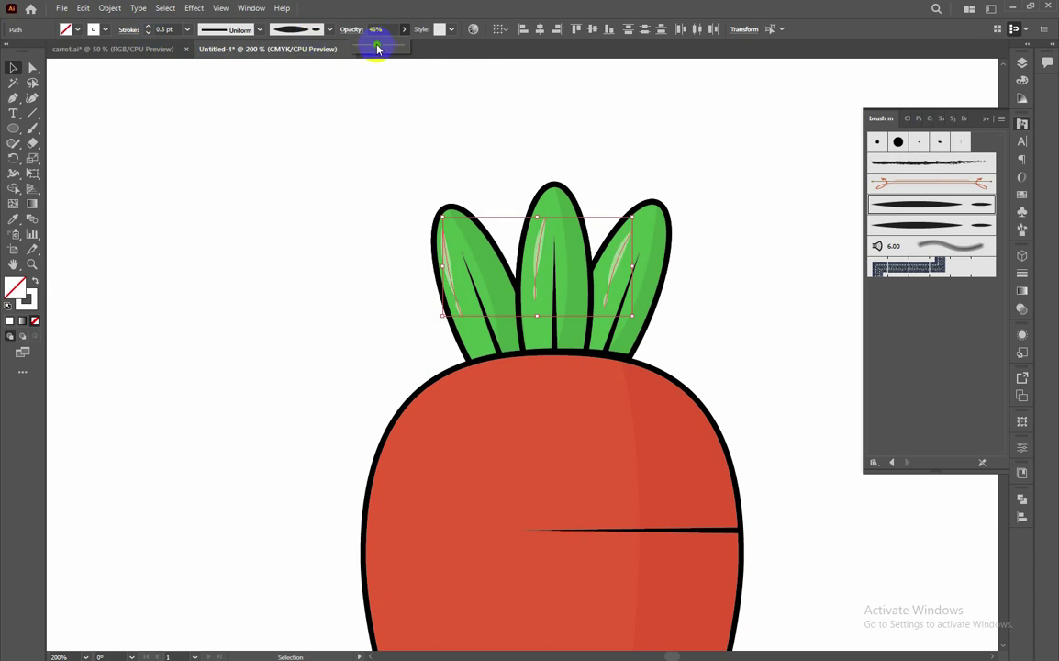
pyautogui.click(326, 108)
# - Paint a long 3 pt white highlight stroke along the carrot body's left edge from the top to near the tip
pyautogui.hotkey('ctrl', '-')
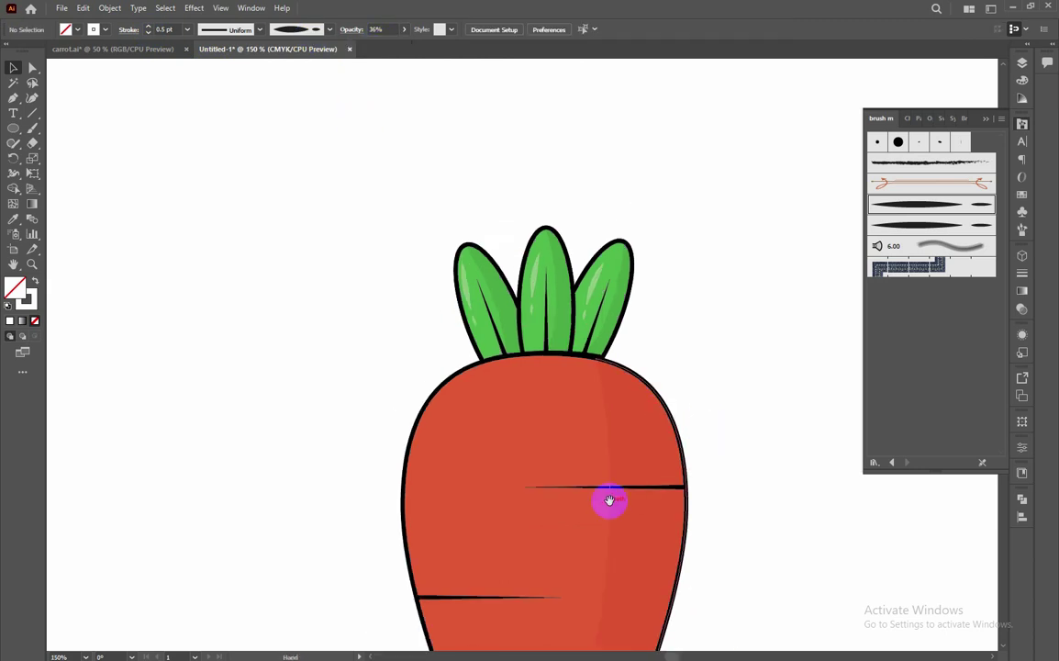
pyautogui.moveTo(609, 502); pyautogui.dragTo(615, 440)
pyautogui.hotkey('ctrl', '-')
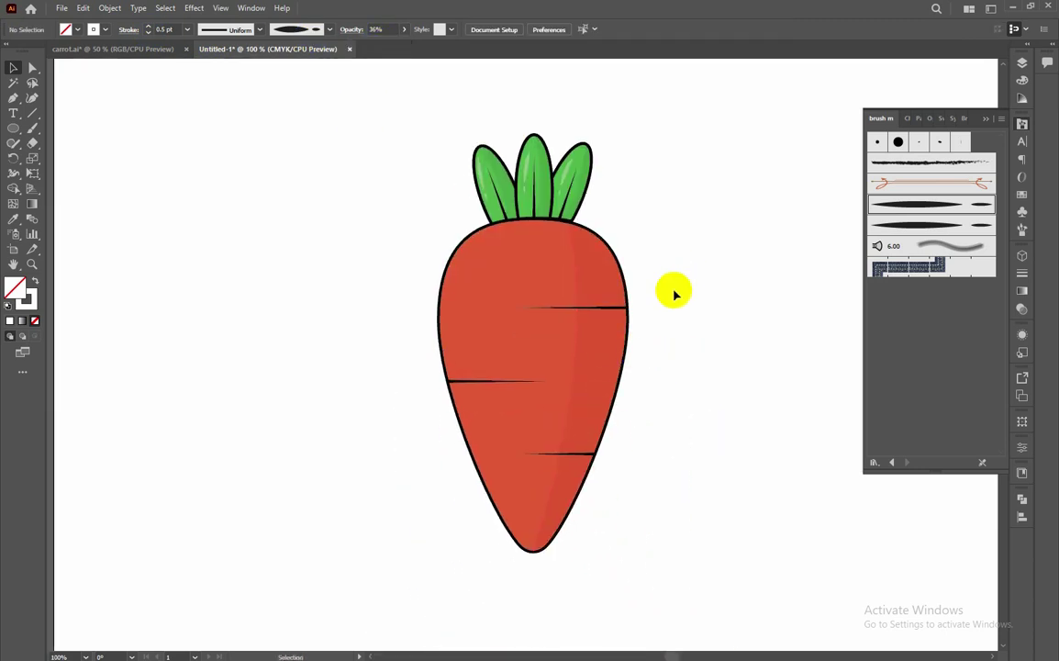
pyautogui.press('b')
pyautogui.moveTo(512, 226)
pyautogui.mouseDown()
pyautogui.moveTo(474, 248)
pyautogui.moveTo(464, 278)
pyautogui.moveTo(458, 322)
pyautogui.moveTo(482, 459)
pyautogui.mouseUp()
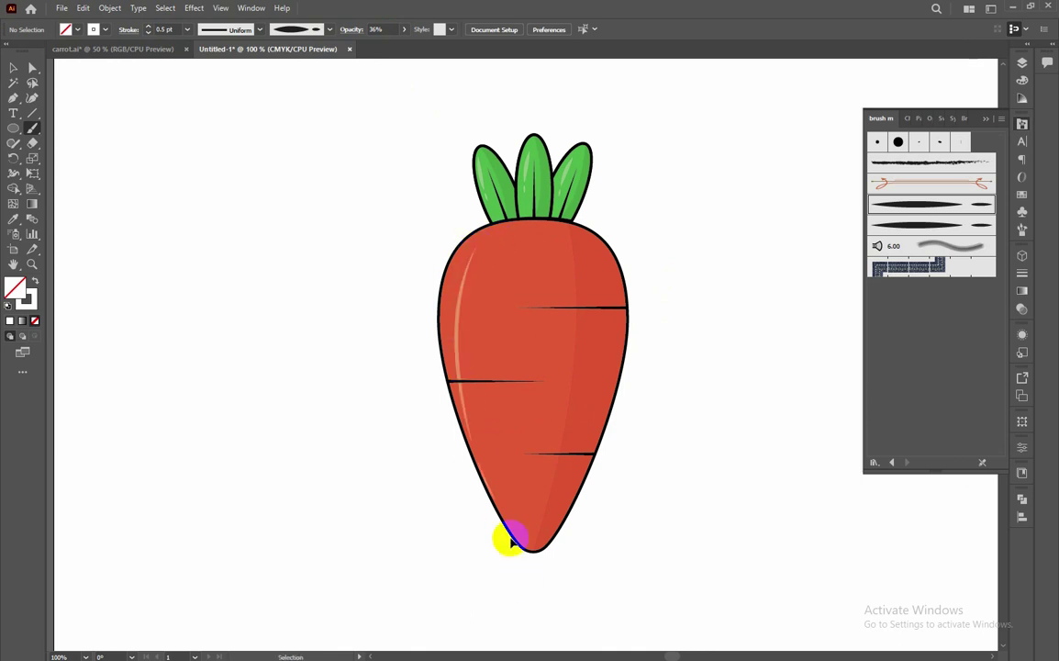
pyautogui.hotkey('ctrl', 'z')
pyautogui.moveTo(487, 238)
pyautogui.mouseDown()
pyautogui.moveTo(465, 350)
pyautogui.moveTo(482, 418)
pyautogui.moveTo(475, 242)
pyautogui.moveTo(452, 292)
pyautogui.moveTo(451, 334)
pyautogui.moveTo(467, 426)
pyautogui.moveTo(510, 533)
pyautogui.mouseUp()
# - Adjust the body highlight's path near its upper curve to follow the carrot's left outline more closely
pyautogui.click(13, 67)
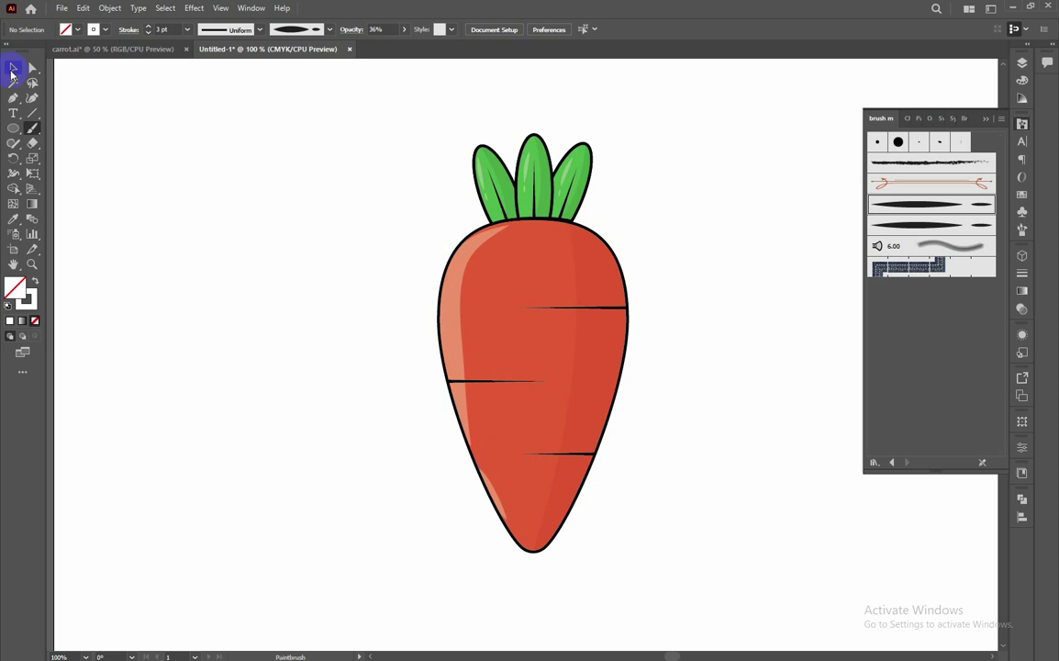
pyautogui.click(458, 286)
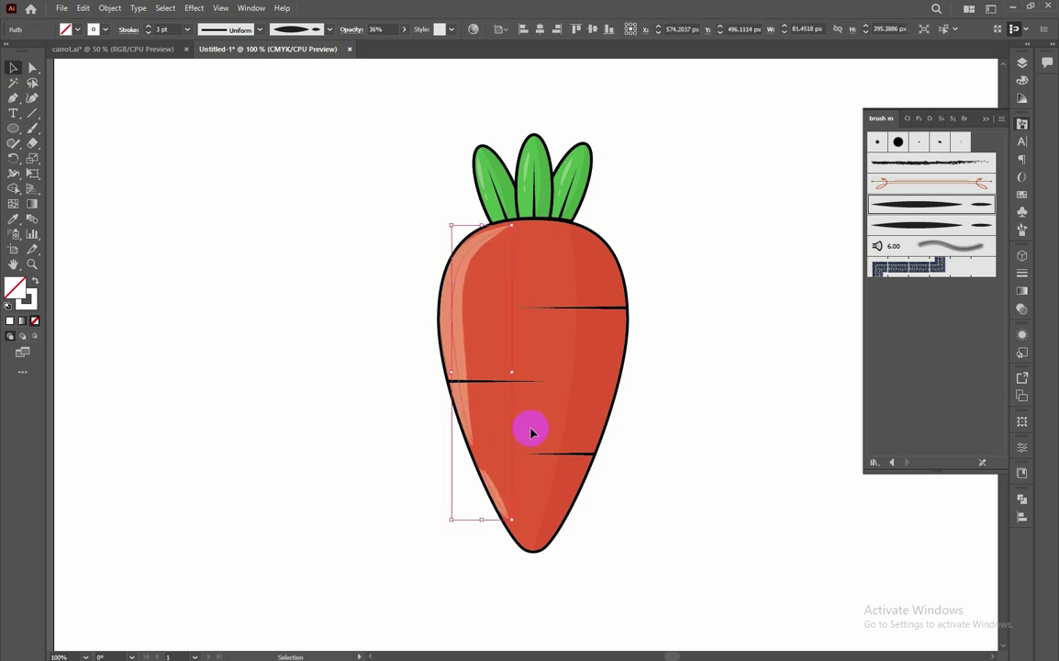
pyautogui.press('a')
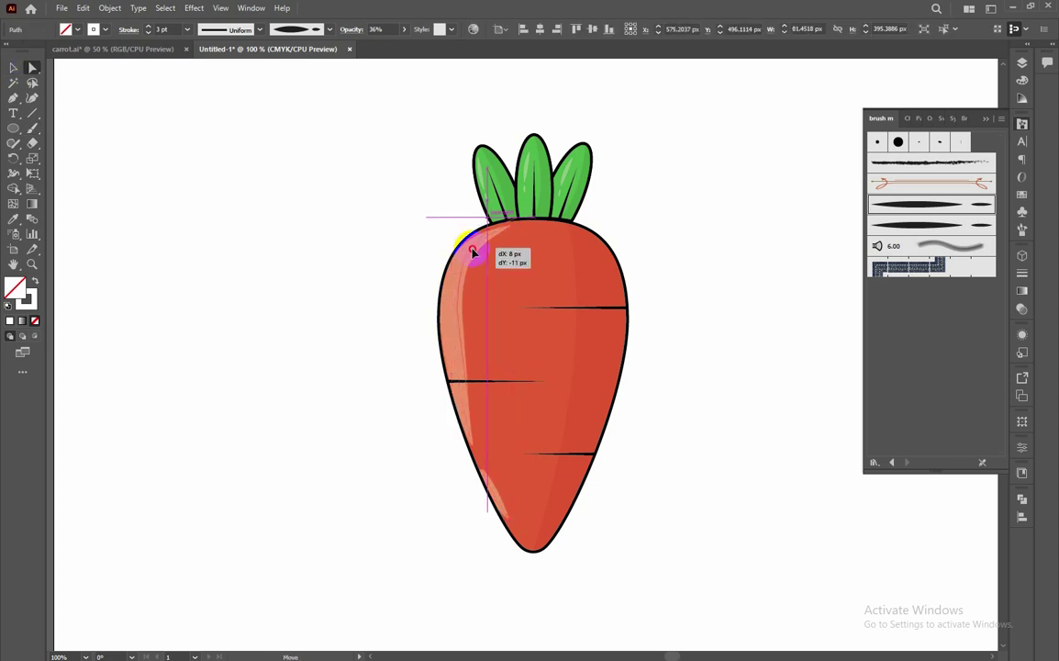
pyautogui.moveTo(472, 250); pyautogui.dragTo(474, 253)
pyautogui.click(32, 97)
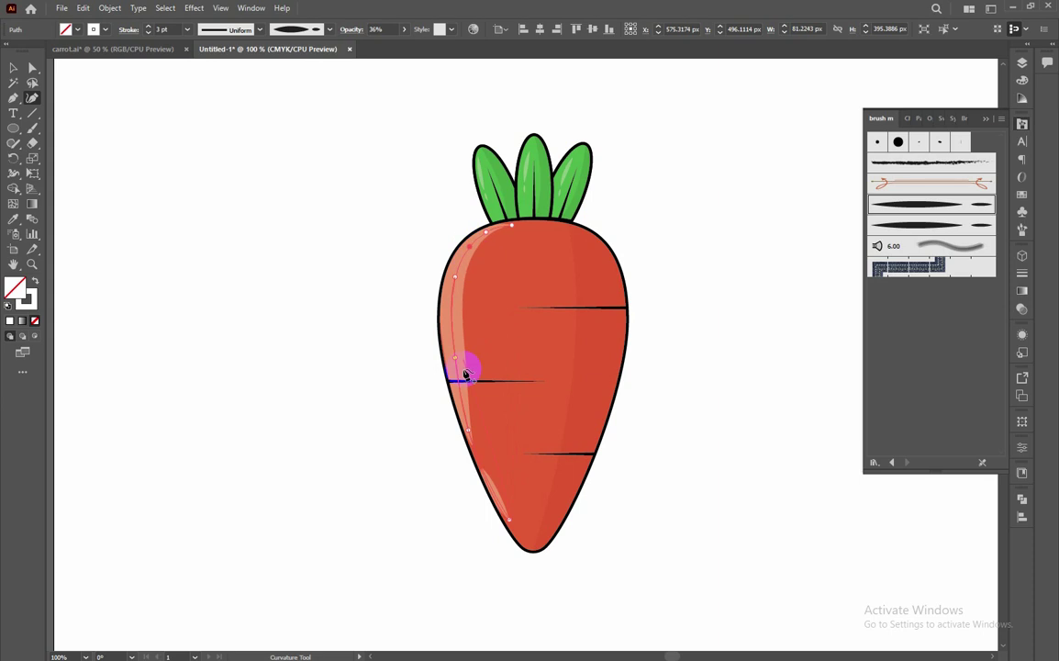
# - Lower the body highlight's opacity to 19% and clear the selection
pyautogui.click(13, 67)
pyautogui.click(480, 361)
pyautogui.moveTo(365, 48); pyautogui.dragTo(362, 48)
pyautogui.click(364, 81)
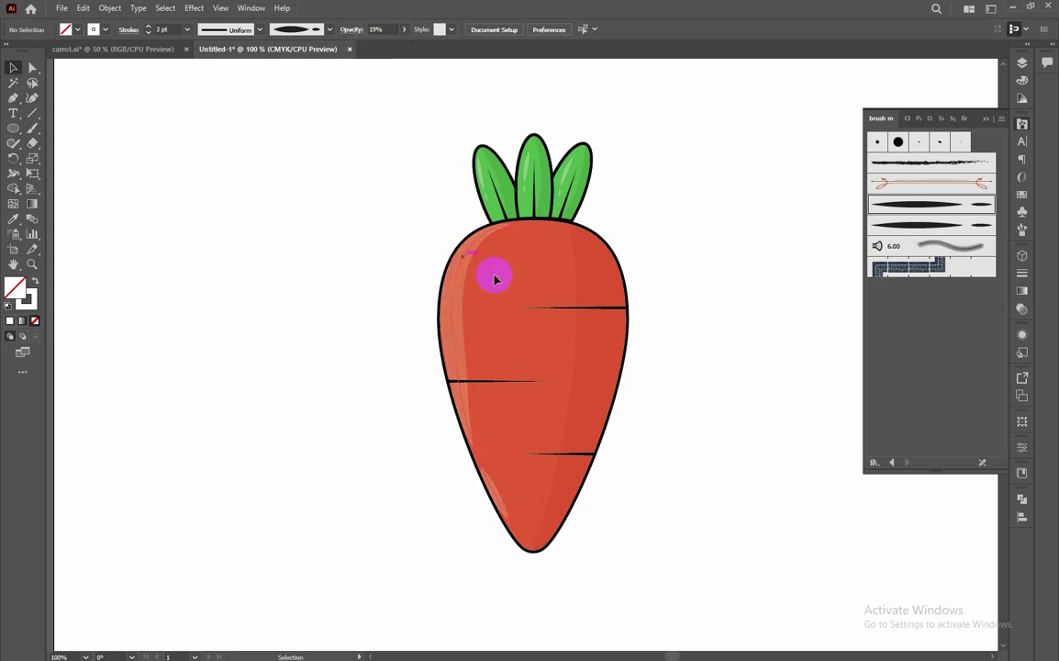